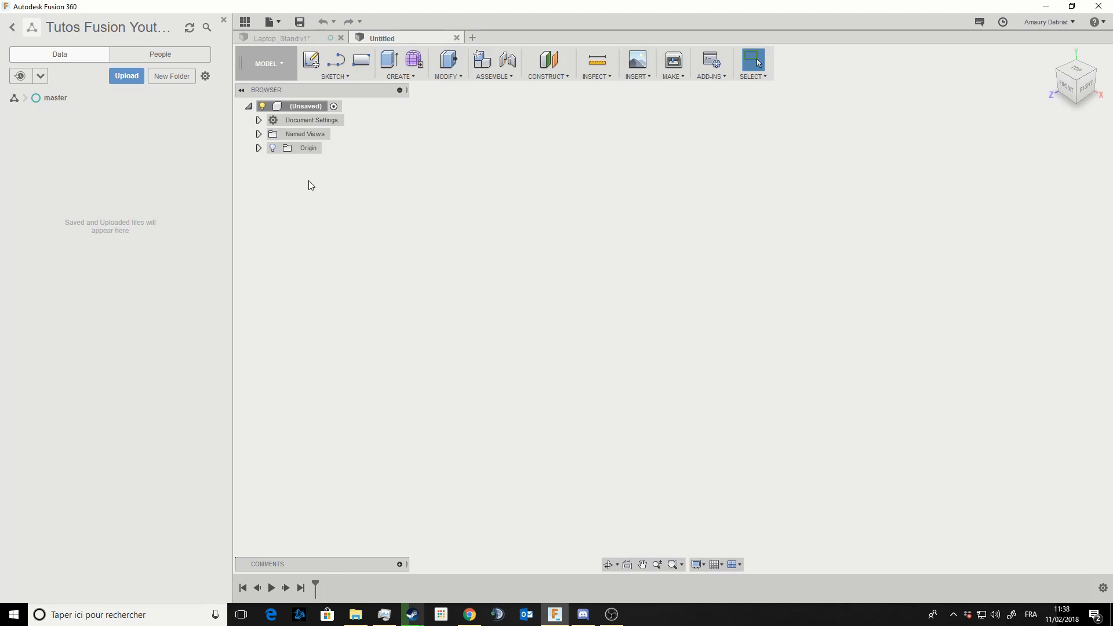
Reopen the Tutos Fusion Youtube project from the project list, then close the data panel.
{"action": "left_click", "coordinate": [13, 28]}
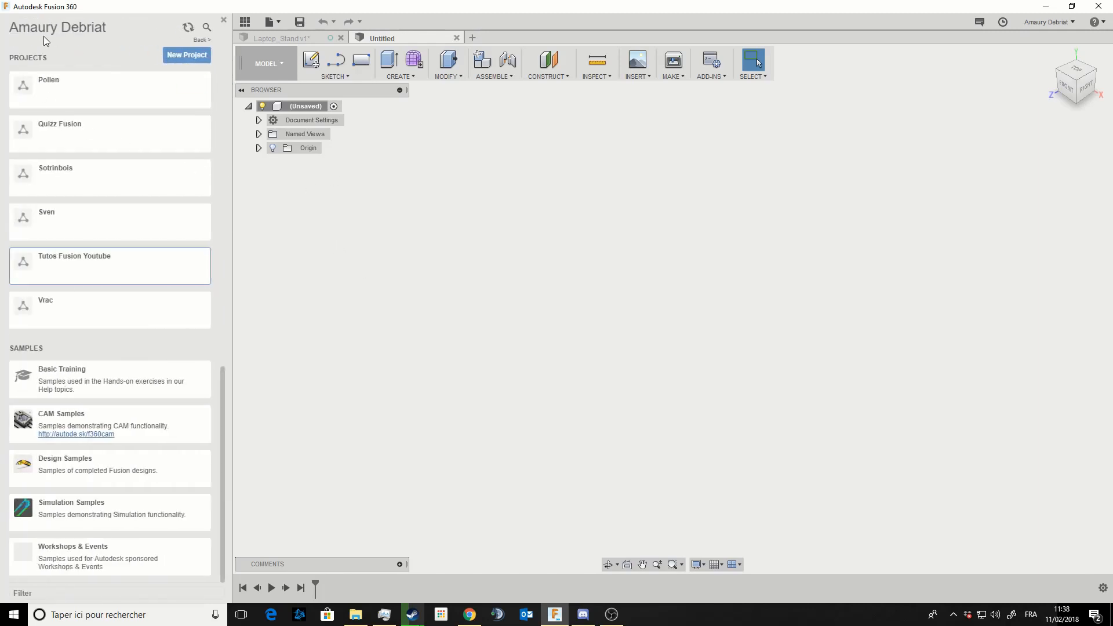
{"action": "left_click", "coordinate": [200, 259]}
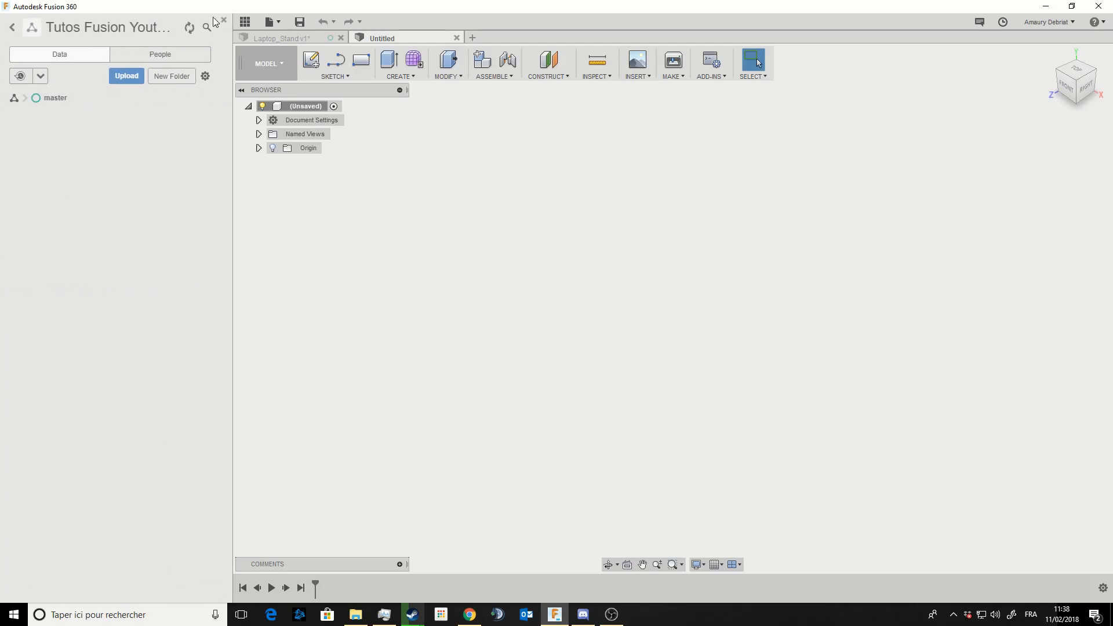
{"action": "left_click", "coordinate": [224, 20]}
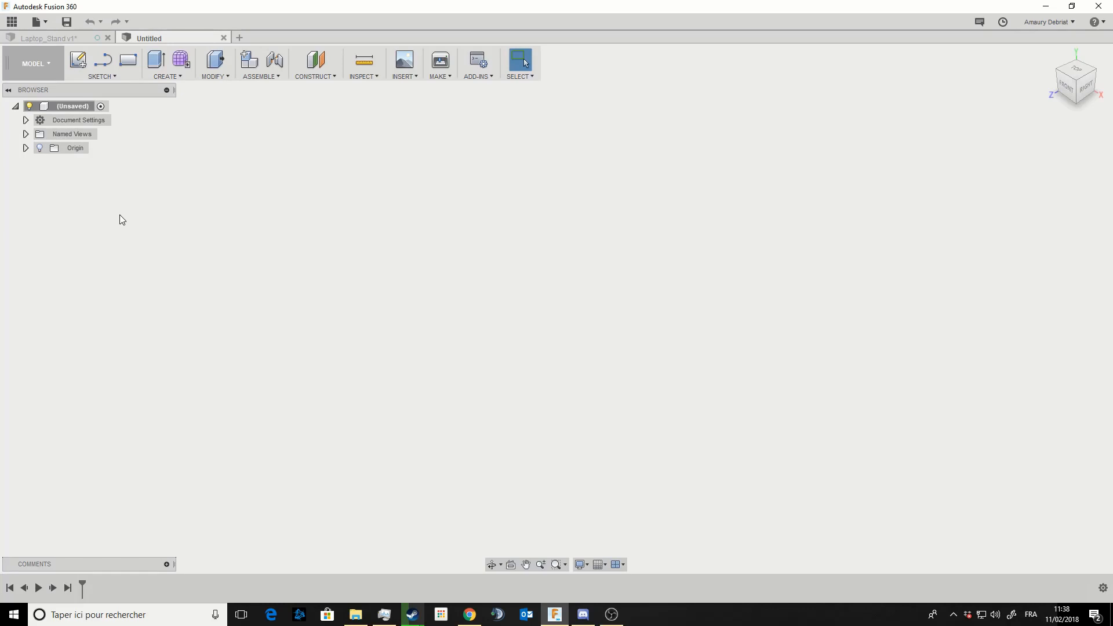
Create a sketch on the front plane and draw a center-diameter circle about 60 mm across, centred on the origin.
{"action": "left_click", "coordinate": [76, 56]}
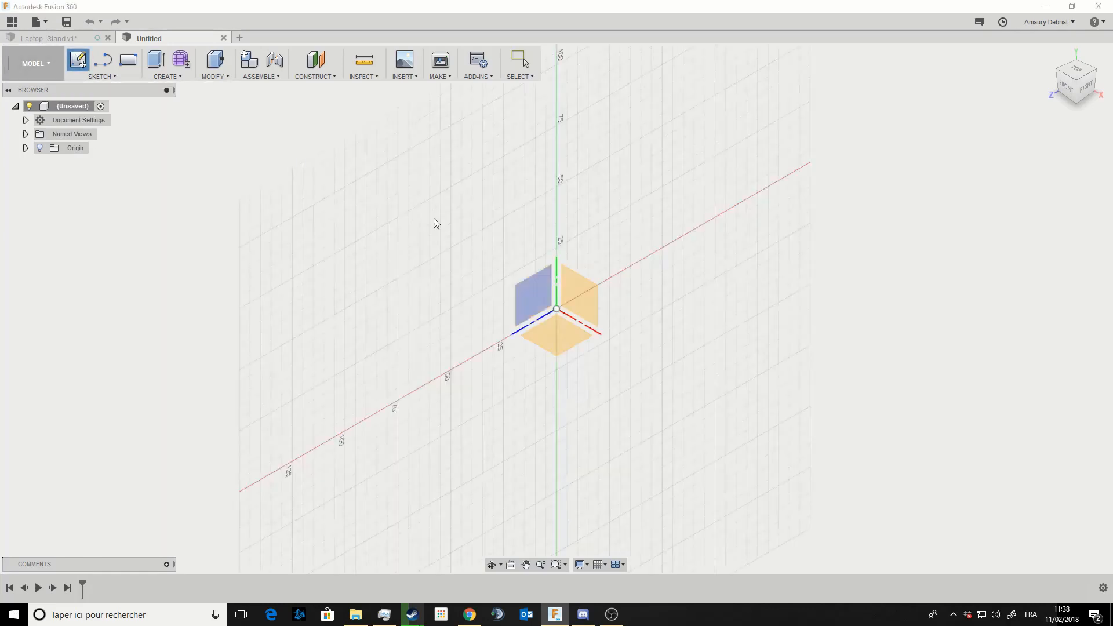
{"action": "left_click", "coordinate": [579, 302]}
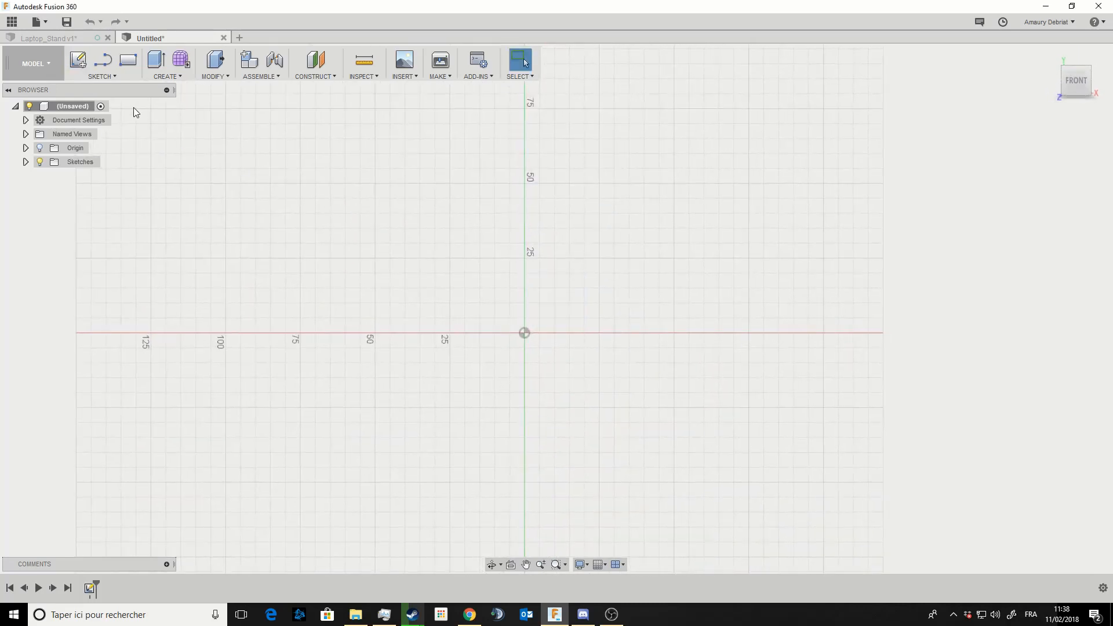
{"action": "left_click", "coordinate": [101, 76]}
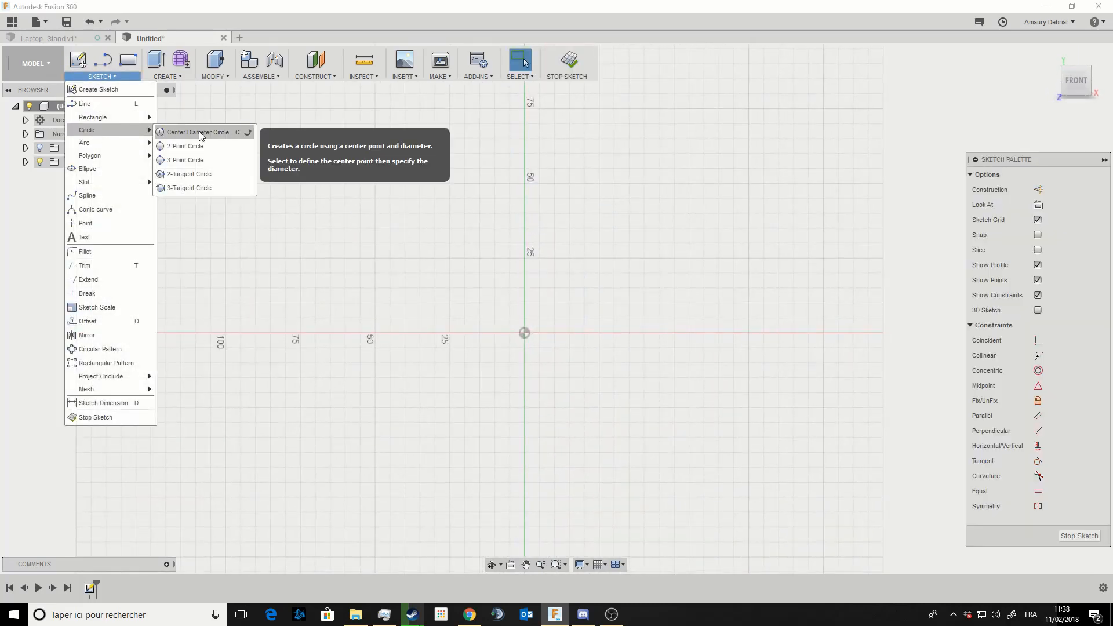
{"action": "left_click", "coordinate": [200, 134]}
{"action": "left_click", "coordinate": [525, 333]}
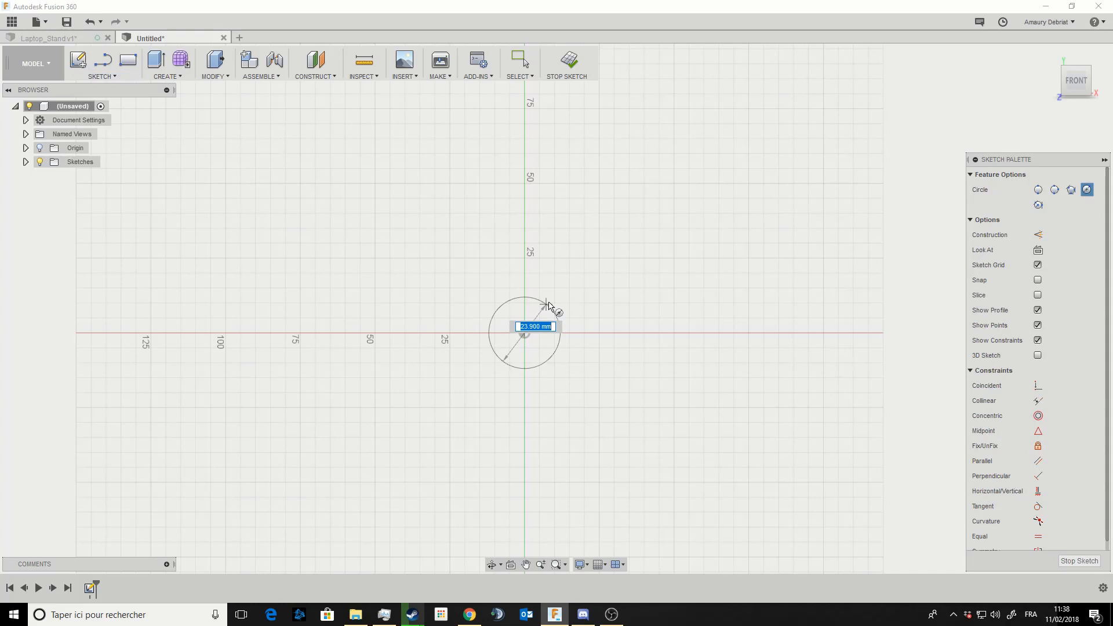
{"action": "left_click", "coordinate": [585, 264]}
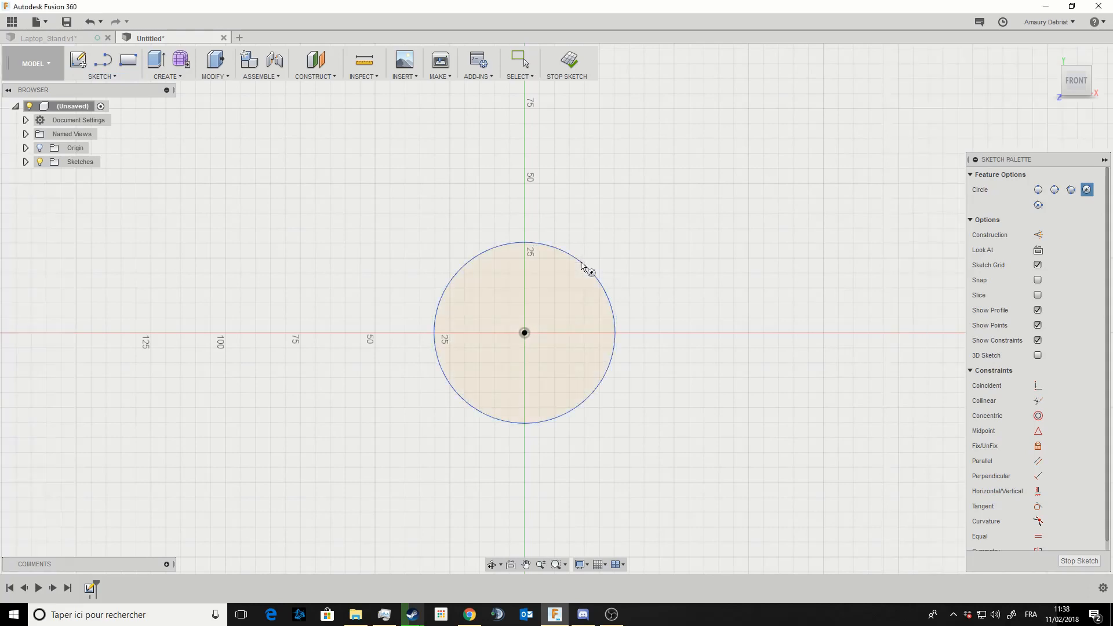
Finish the sketch and extrude the circle toward the front as a new body, forming a solid cylinder.
{"action": "left_click", "coordinate": [568, 60]}
{"action": "left_click", "coordinate": [575, 295]}
{"action": "key", "text": "e"}
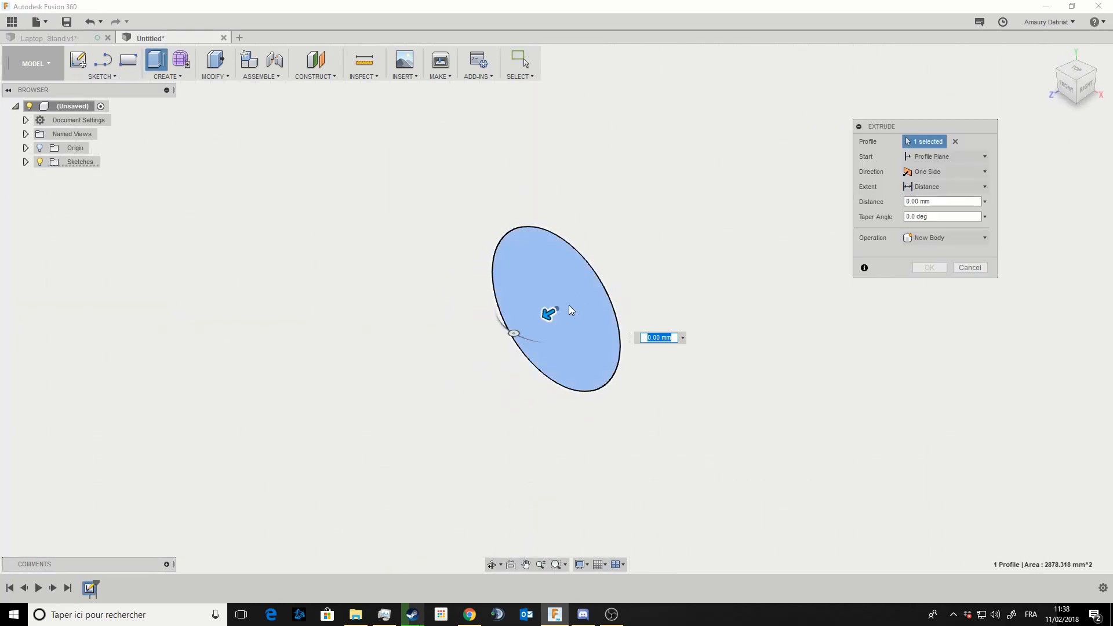
{"action": "left_click_drag", "start_coordinate": [569, 305], "coordinate": [512, 340]}
{"action": "key", "text": "Return"}
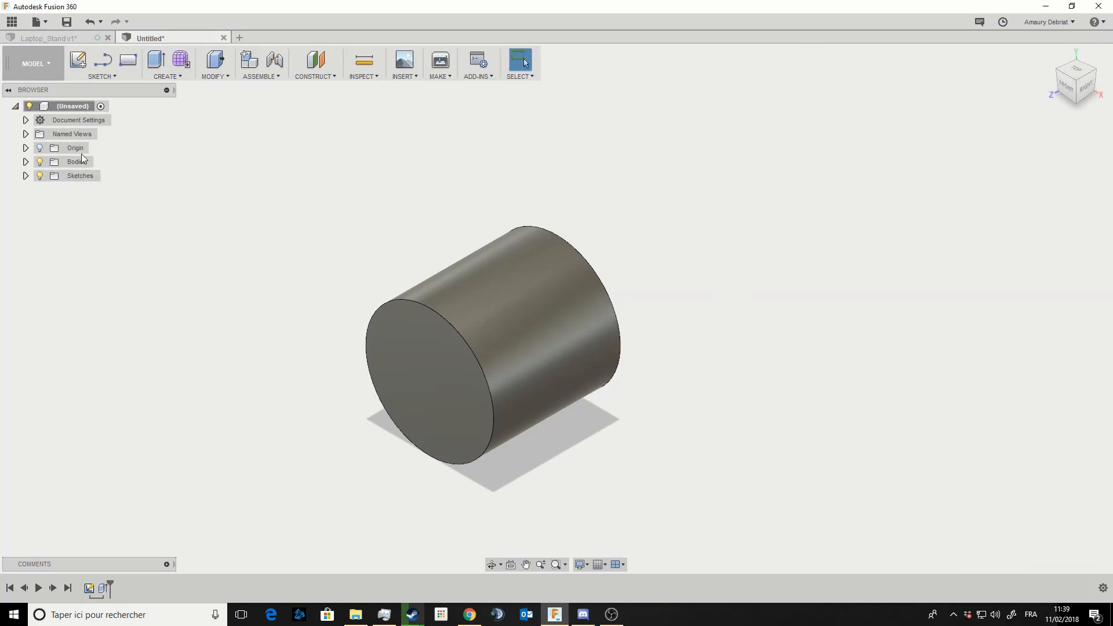
Expand the Bodies and Sketches folders and highlight Body1 and Sketch1 to examine what each contains.
{"action": "left_click", "coordinate": [26, 162]}
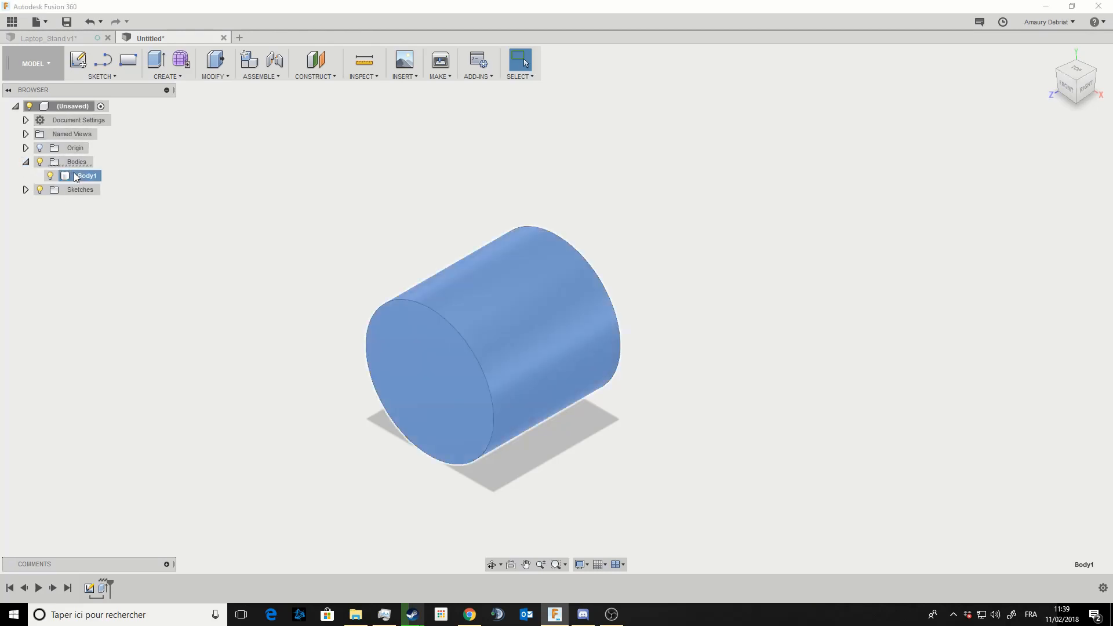
{"action": "left_click", "coordinate": [81, 176]}
{"action": "left_click", "coordinate": [26, 189]}
{"action": "left_click", "coordinate": [91, 207]}
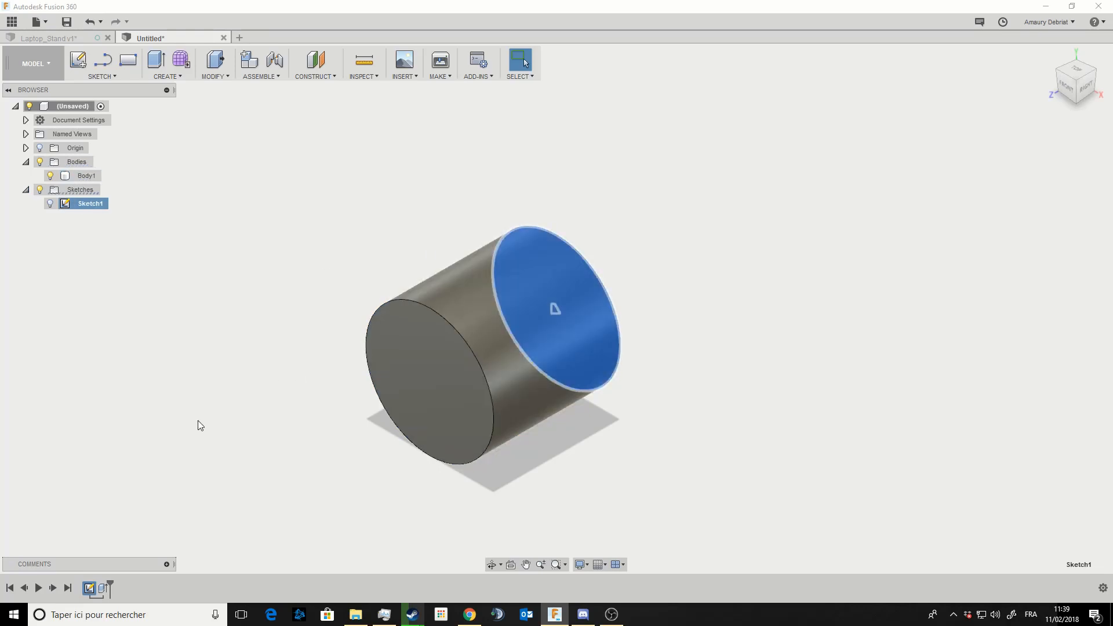
{"action": "left_click", "coordinate": [233, 428]}
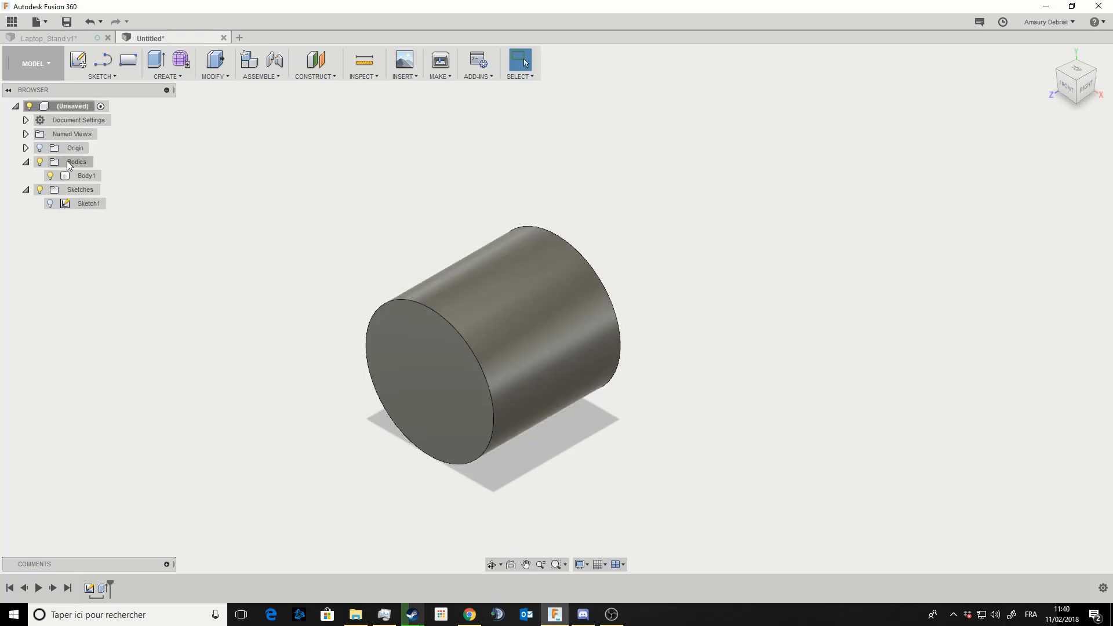
Create a component from the cylinder's Body1.
{"action": "left_click", "coordinate": [82, 190]}
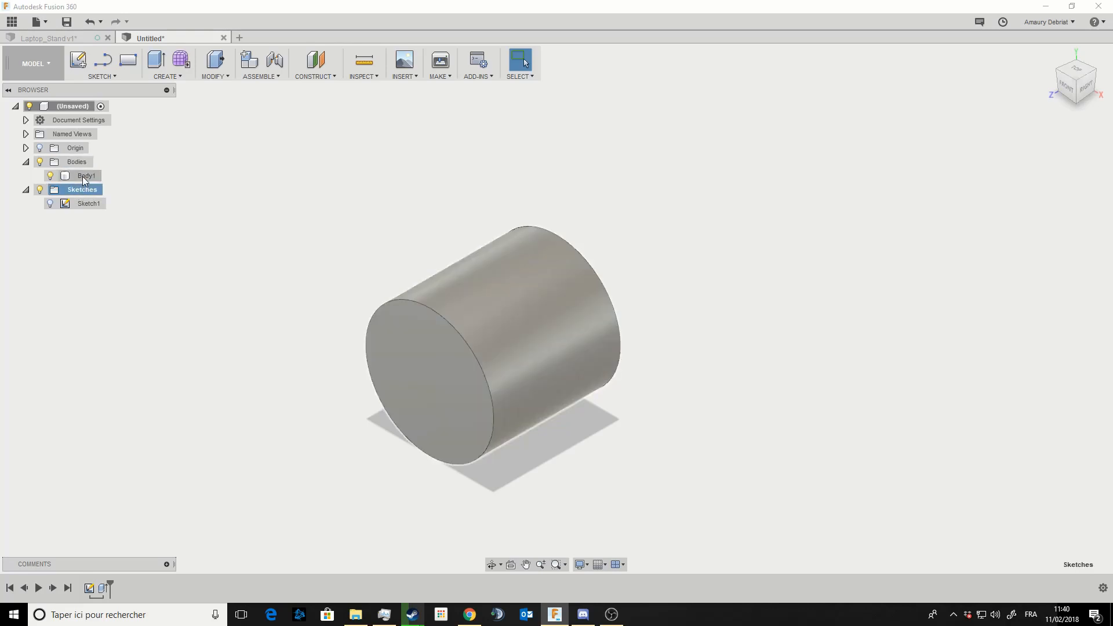
{"action": "right_click", "coordinate": [83, 176]}
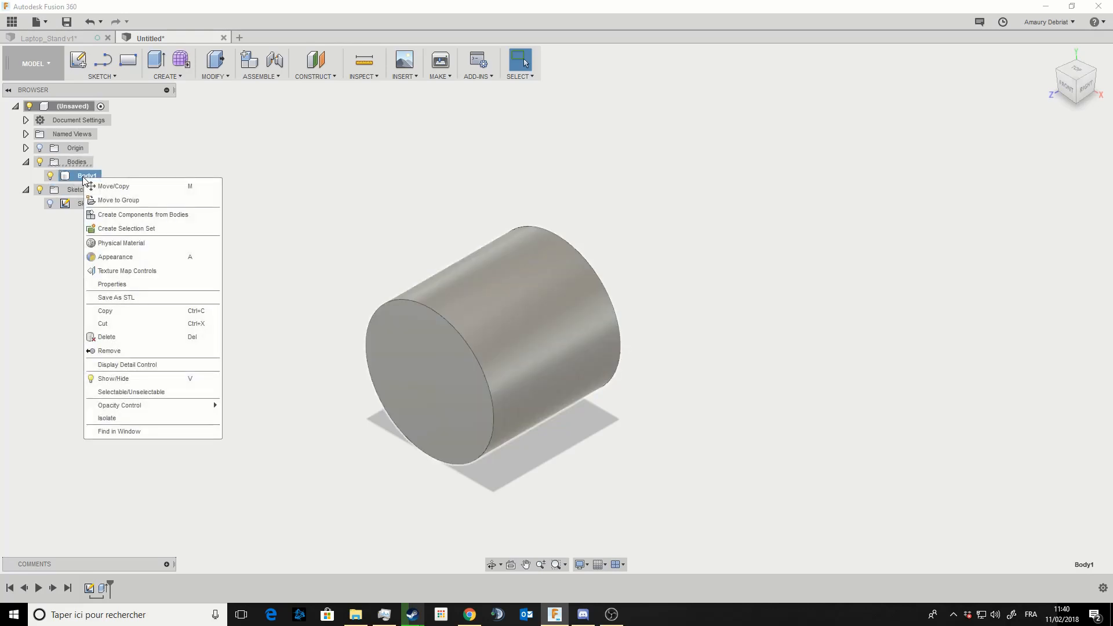
{"action": "left_click", "coordinate": [113, 214]}
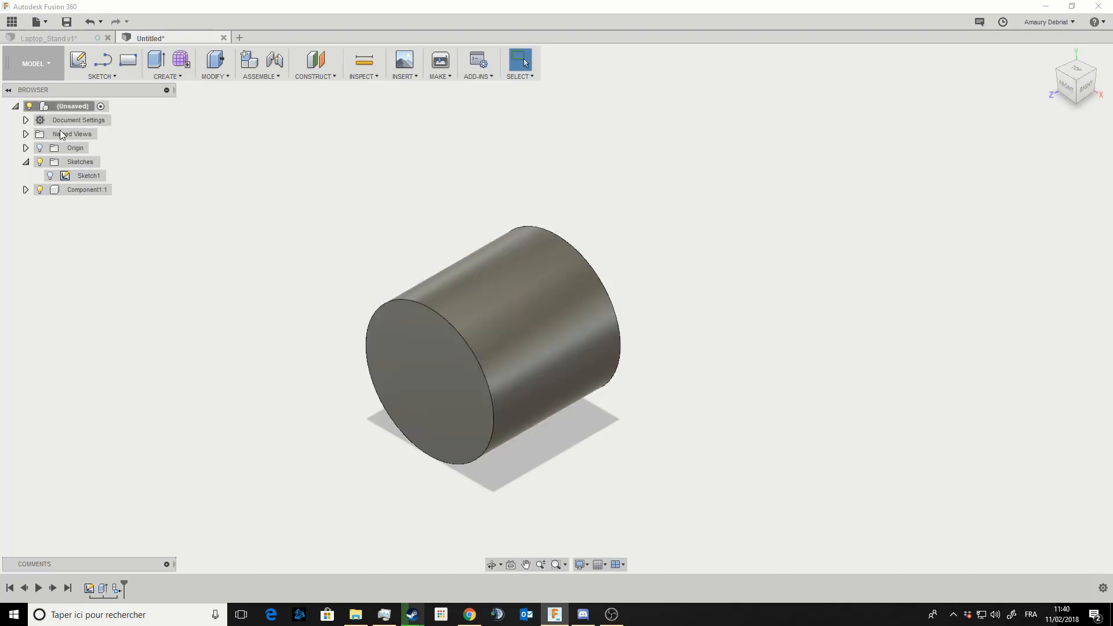
Expand Component1:1 and examine its Bodies folder against the sketch kept at the top level.
{"action": "left_click", "coordinate": [66, 192]}
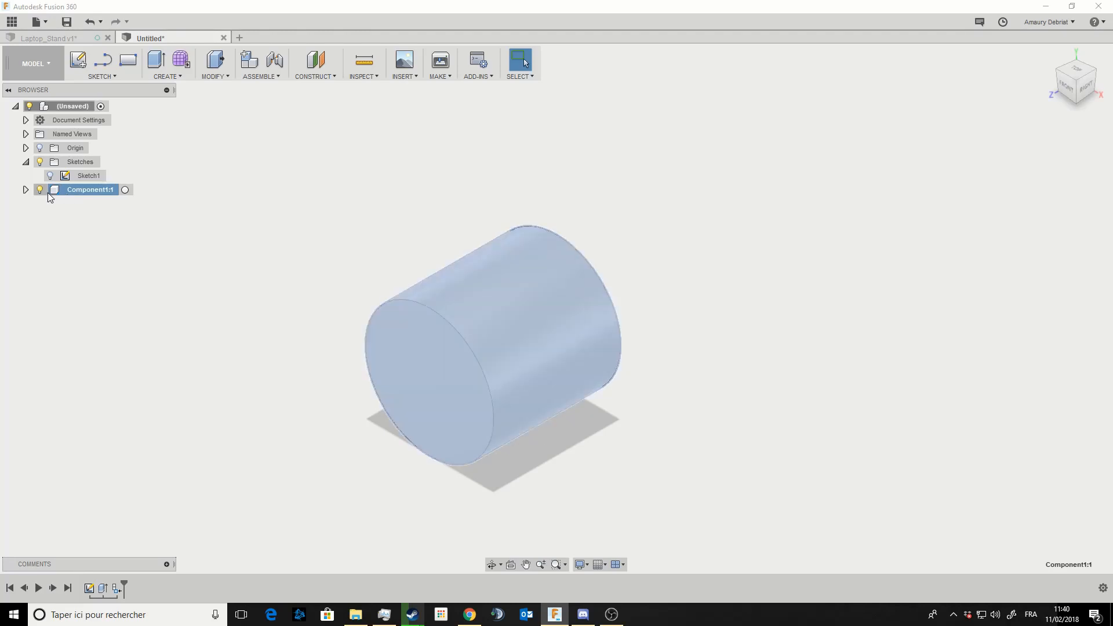
{"action": "left_click", "coordinate": [25, 189]}
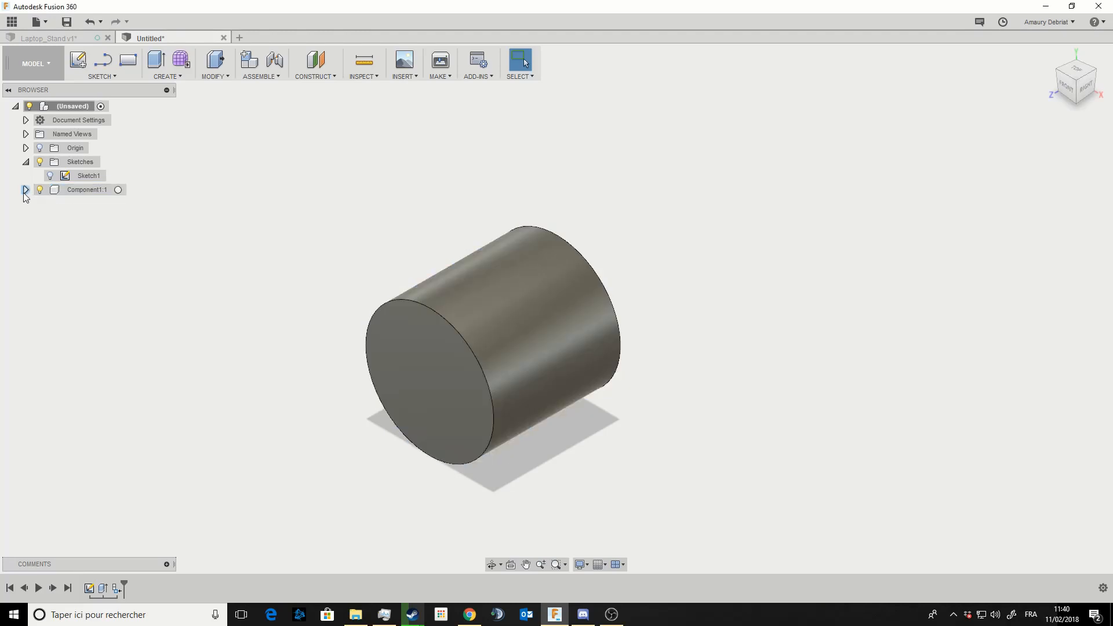
{"action": "left_click", "coordinate": [77, 218]}
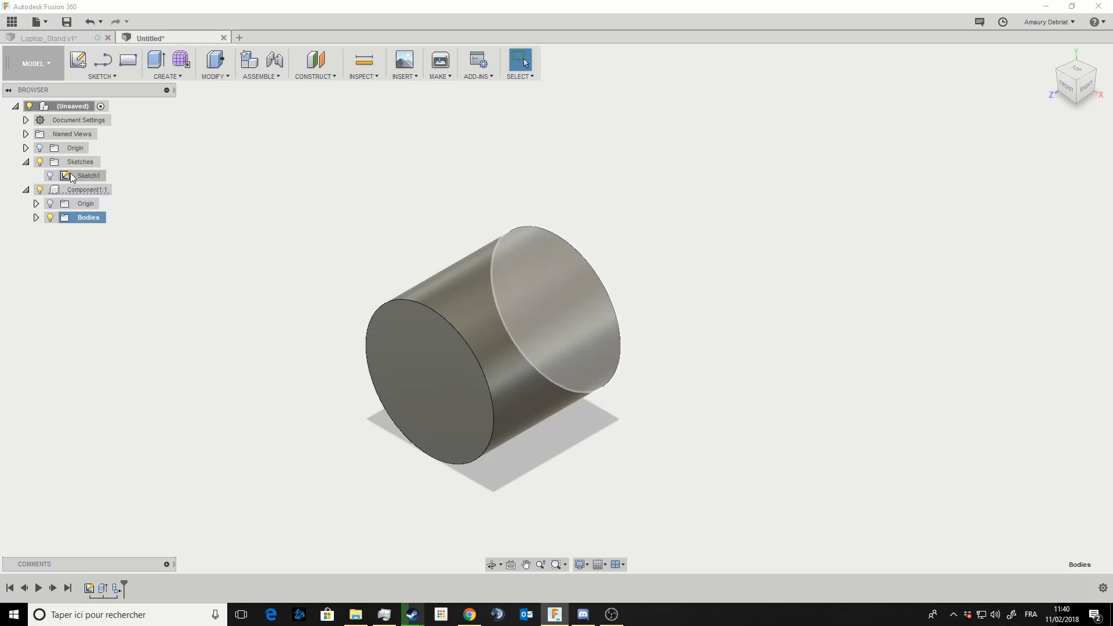
Start a new untitled design and add a new empty component under its root.
{"action": "left_click", "coordinate": [238, 37]}
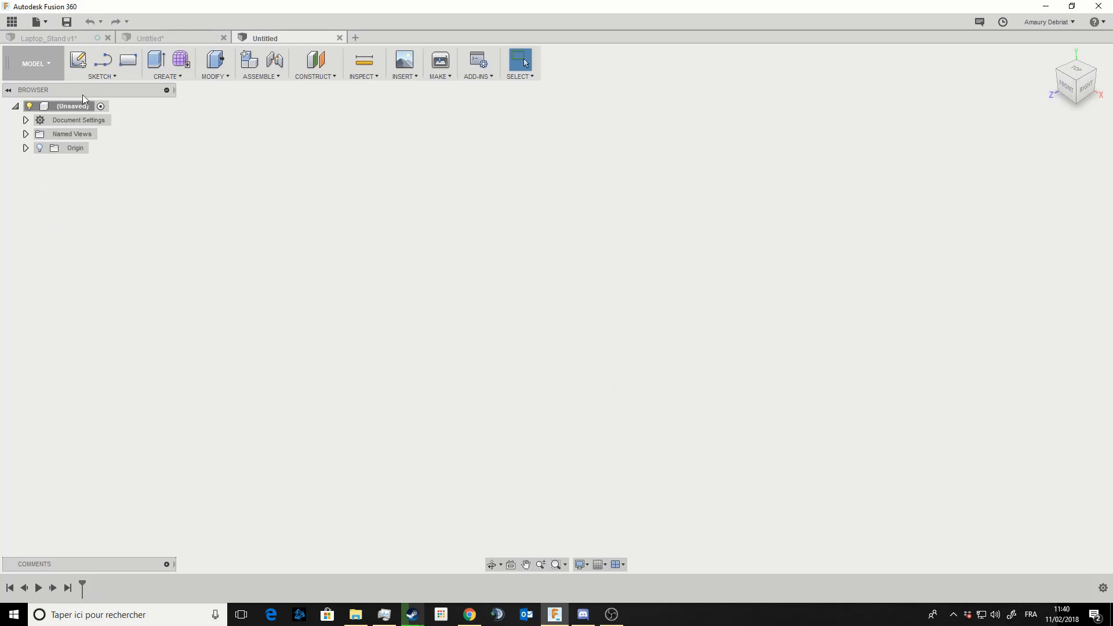
{"action": "right_click", "coordinate": [61, 104]}
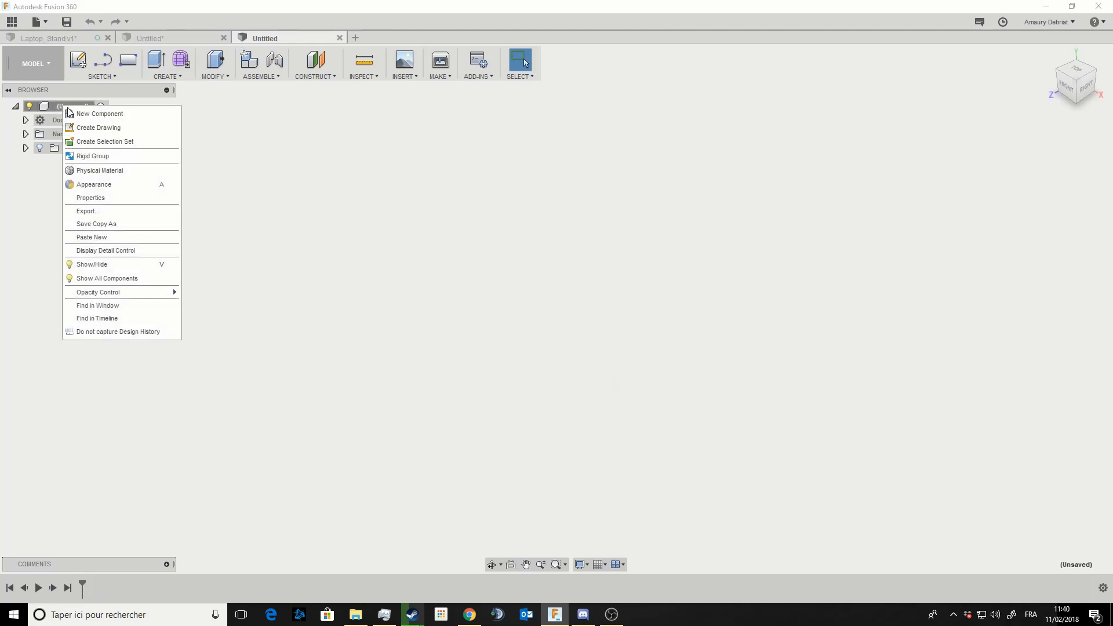
{"action": "left_click", "coordinate": [85, 114]}
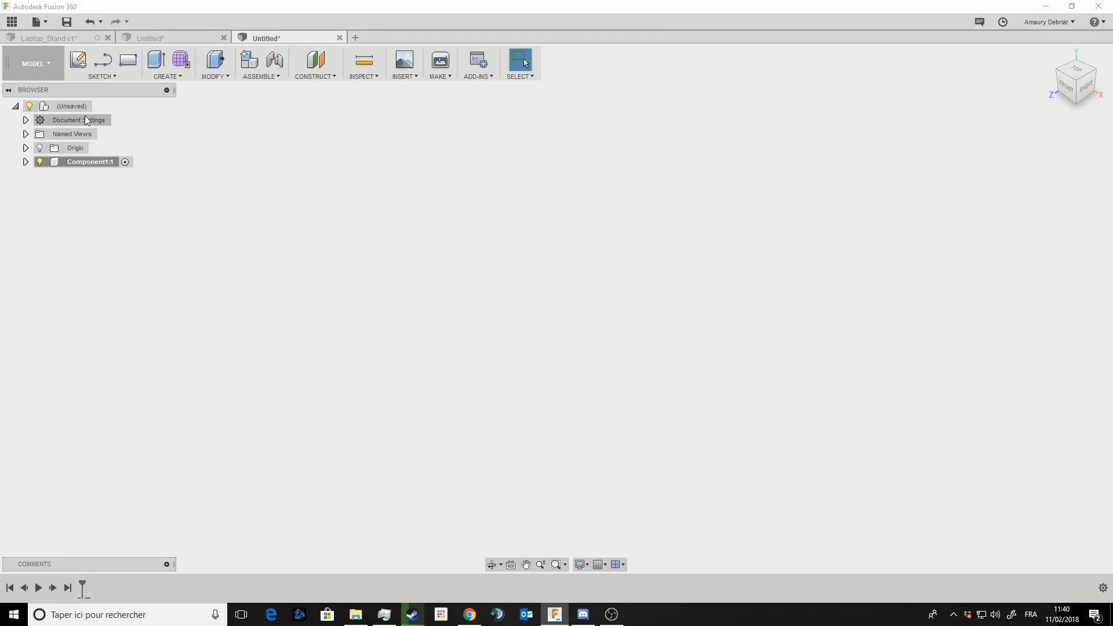
In the new component, sketch a center-diameter circle about 60 mm across on the front plane, centred on the origin.
{"action": "left_click", "coordinate": [78, 60]}
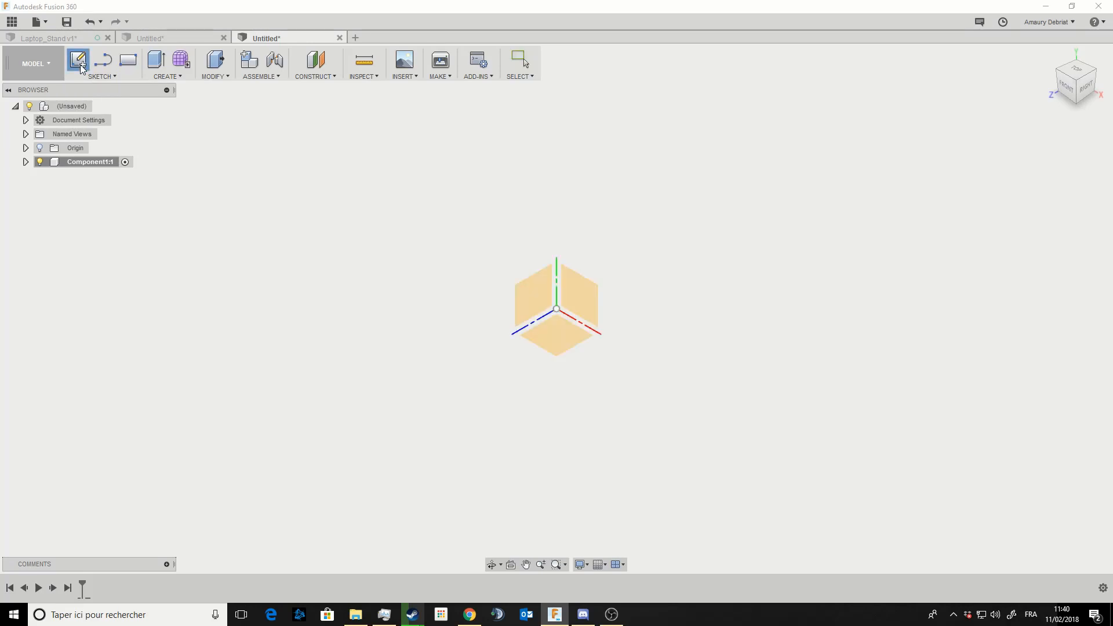
{"action": "left_click", "coordinate": [546, 281]}
{"action": "key", "text": "c"}
{"action": "left_click", "coordinate": [513, 353]}
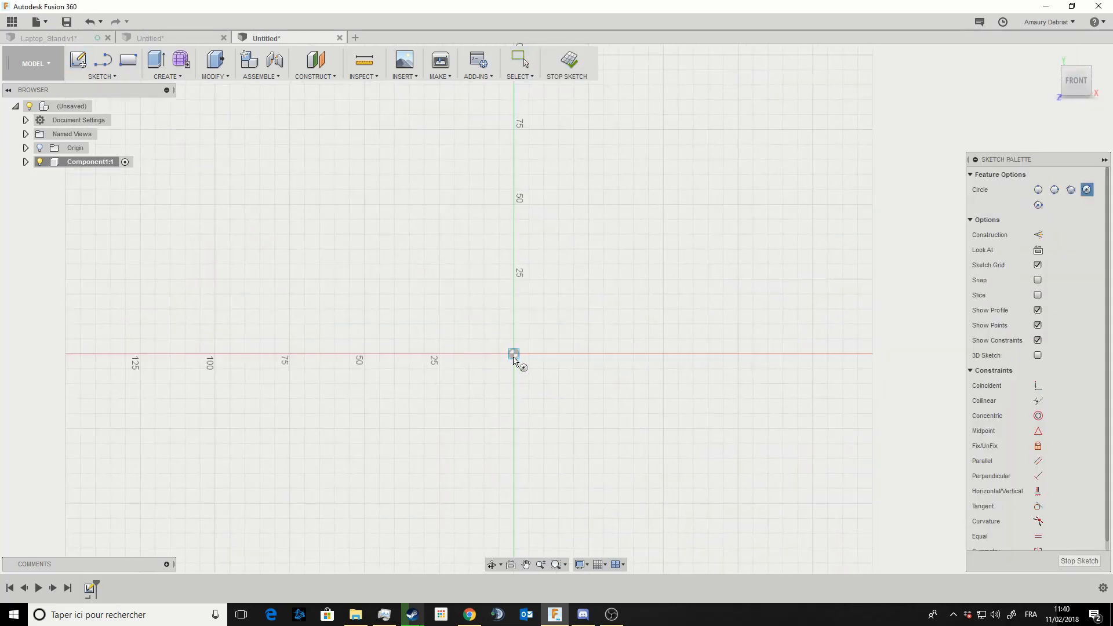
{"action": "left_click", "coordinate": [565, 284]}
Finish the sketch and extrude the circle 30 mm as a new body inside the component.
{"action": "left_click", "coordinate": [569, 60]}
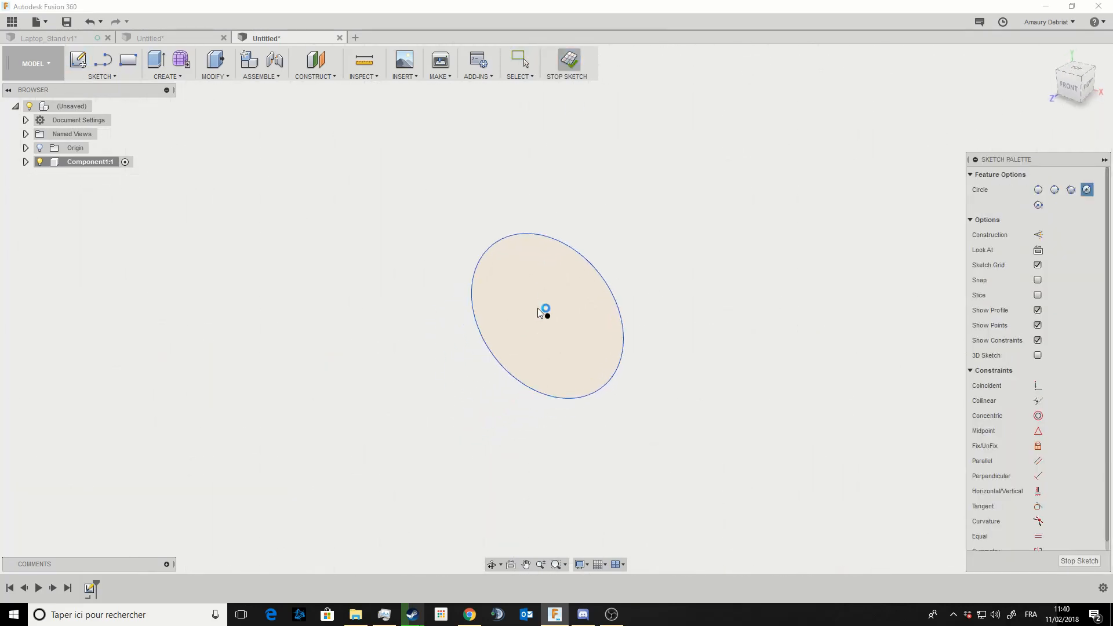
{"action": "left_click", "coordinate": [565, 273]}
{"action": "key", "text": "e"}
{"action": "left_click_drag", "start_coordinate": [545, 315], "coordinate": [479, 350]}
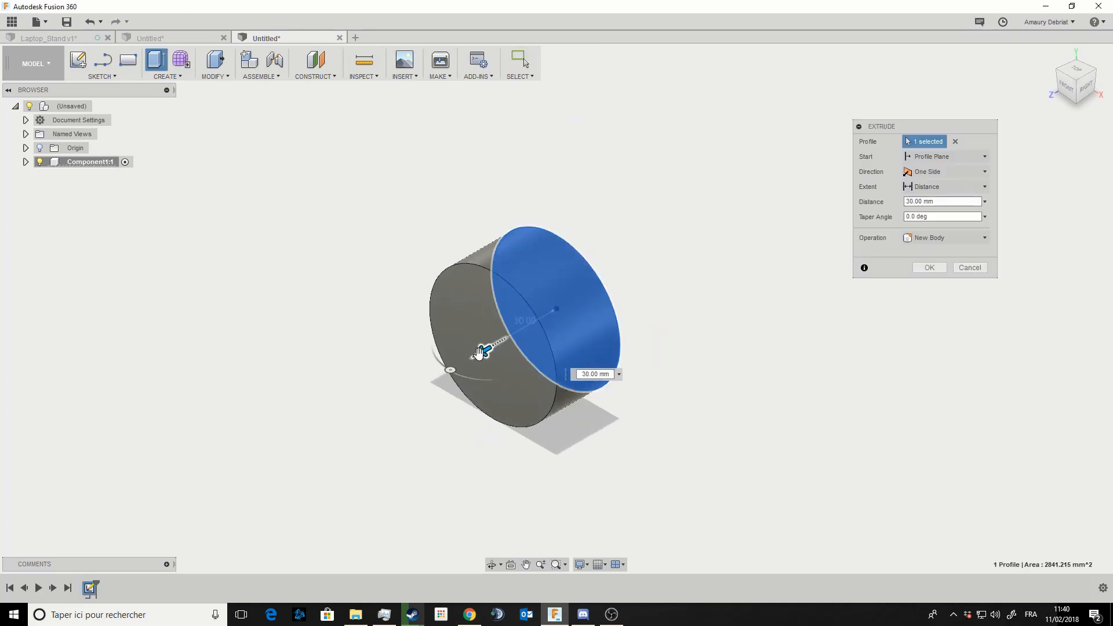
{"action": "key", "text": "Return"}
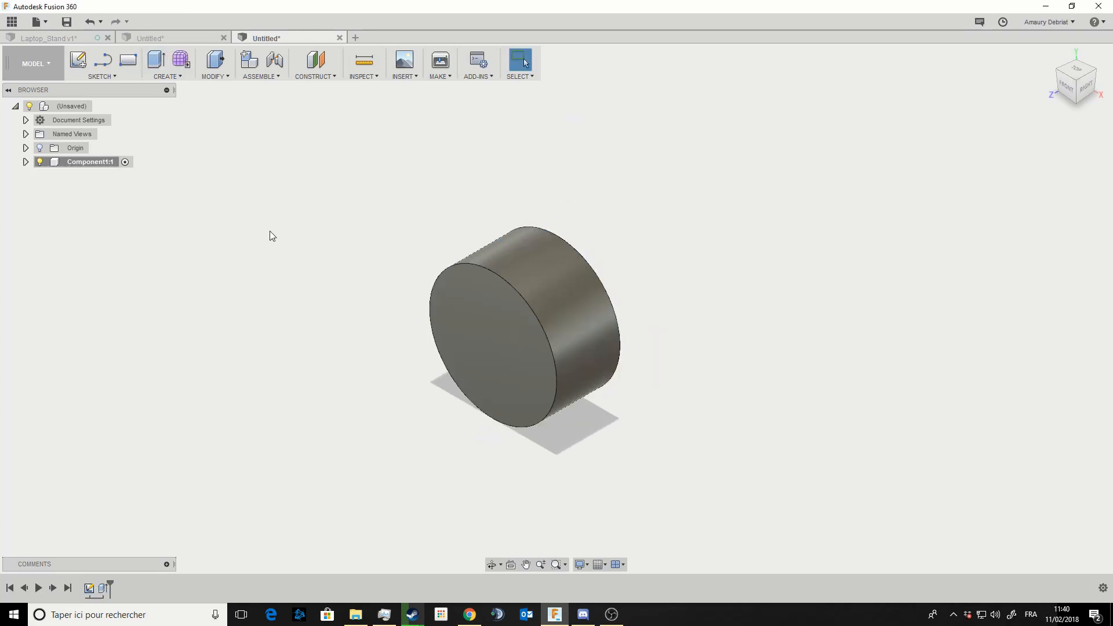
Expand Component1:1 with its Bodies and Sketches folders to examine their contents, then collapse the component.
{"action": "left_click", "coordinate": [25, 162]}
{"action": "left_click", "coordinate": [36, 204]}
{"action": "left_click", "coordinate": [36, 189]}
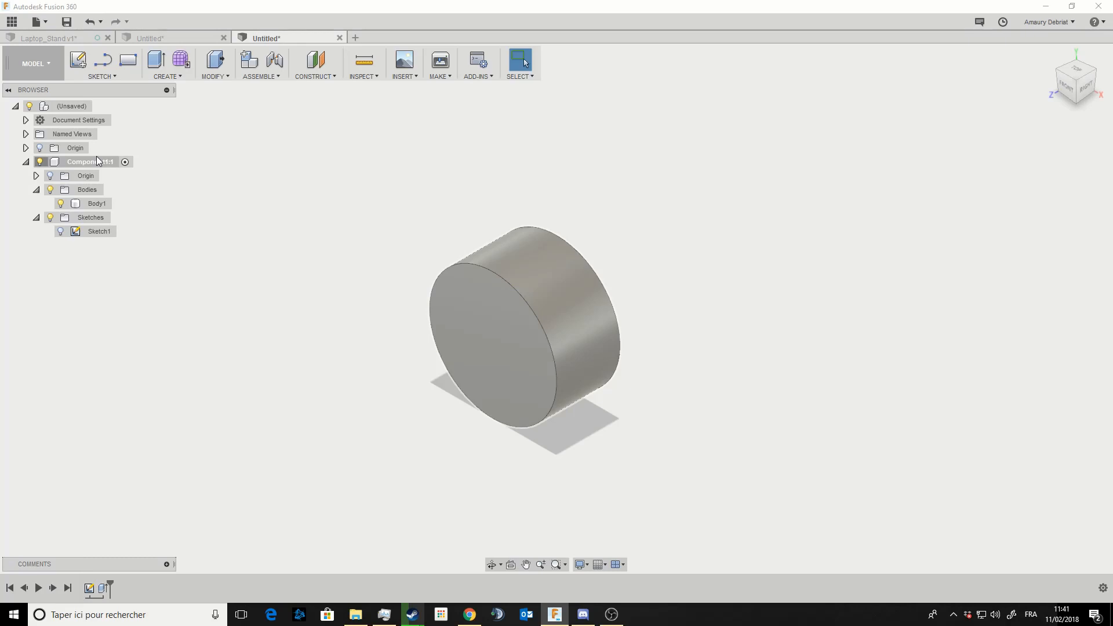
{"action": "left_click", "coordinate": [26, 163]}
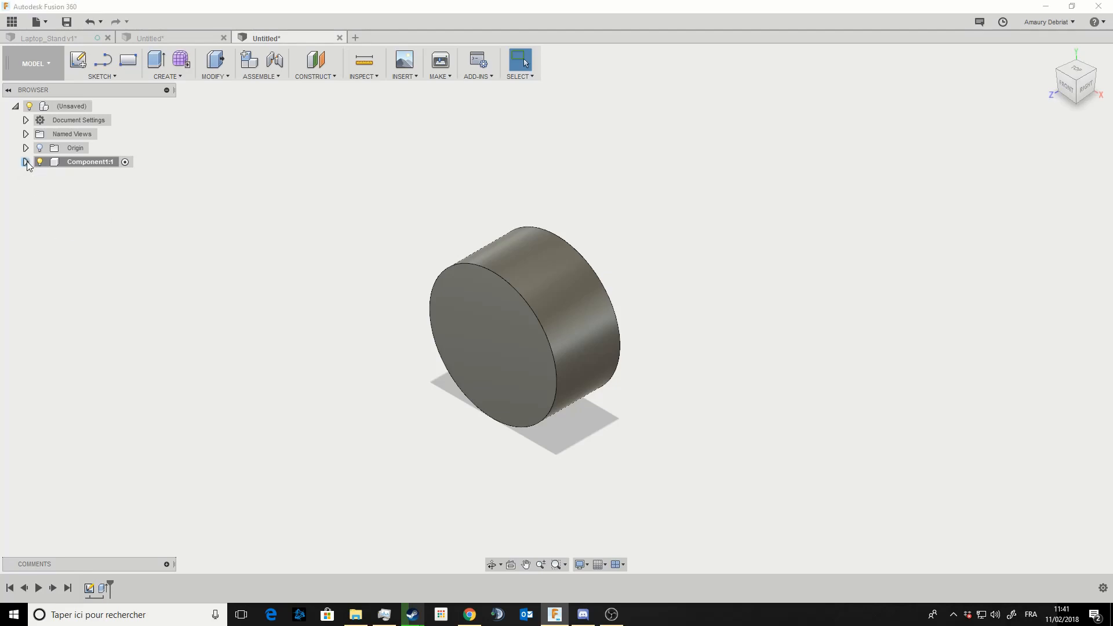
Switch to the Laptop_Stand design and view the assembled stand from the front.
{"action": "left_click", "coordinate": [42, 37]}
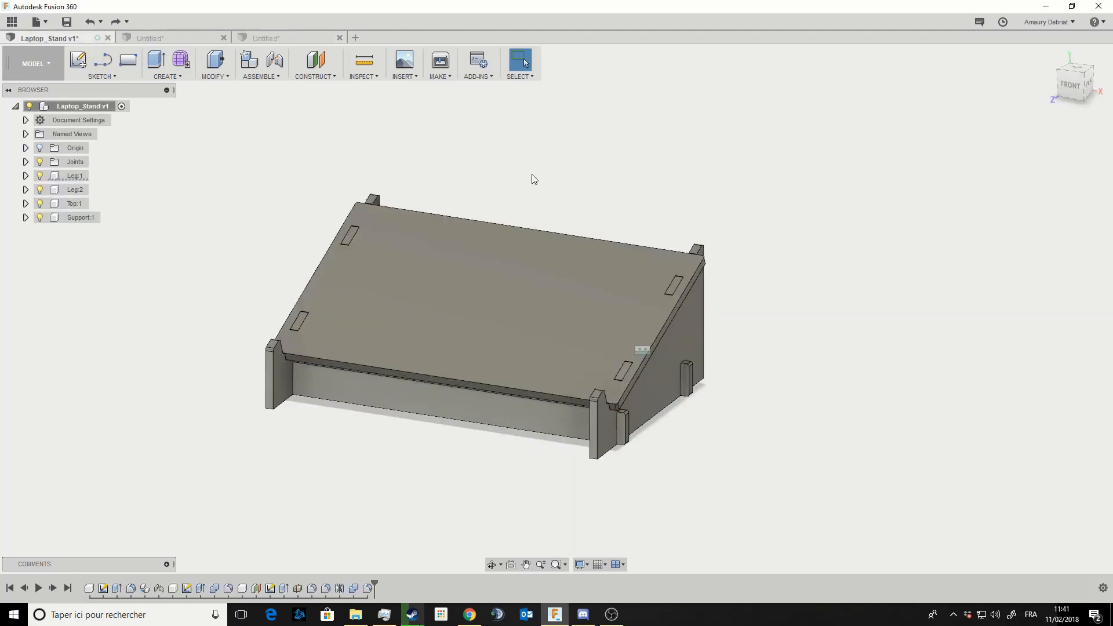
{"action": "middle_click_drag", "start_coordinate": [532, 173], "coordinate": [593, 175]}
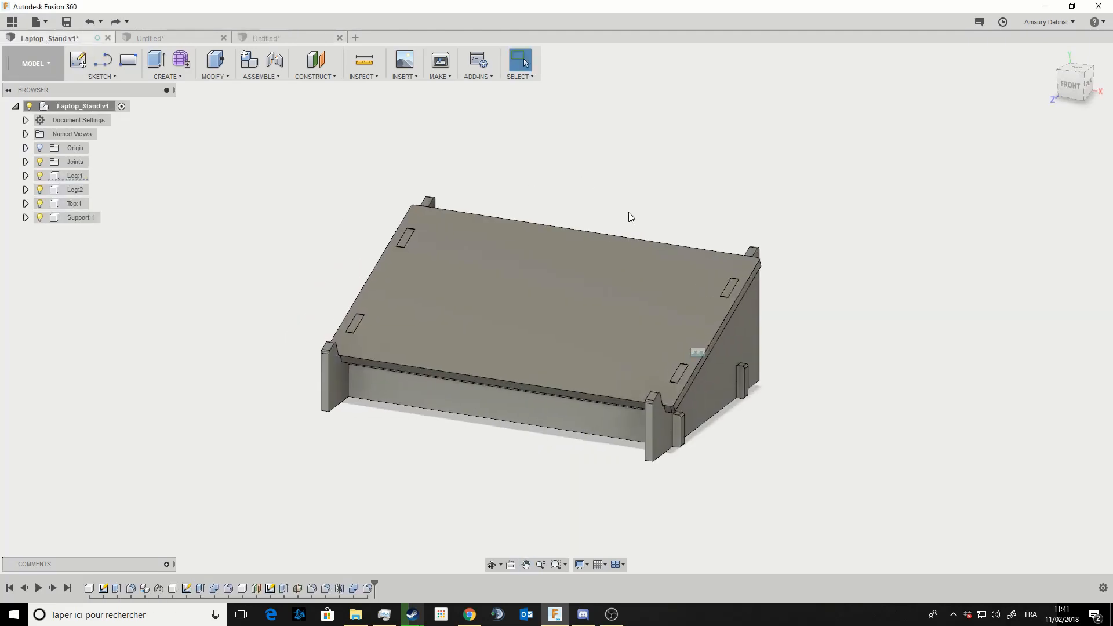
{"action": "mouse_move", "coordinate": [625, 211]}
{"action": "middle_mouse_down", "text": "shift"}
{"action": "mouse_move", "coordinate": [491, 194]}
{"action": "mouse_move", "coordinate": [591, 191]}
{"action": "mouse_move", "coordinate": [630, 210]}
{"action": "middle_mouse_up", "text": "shift"}
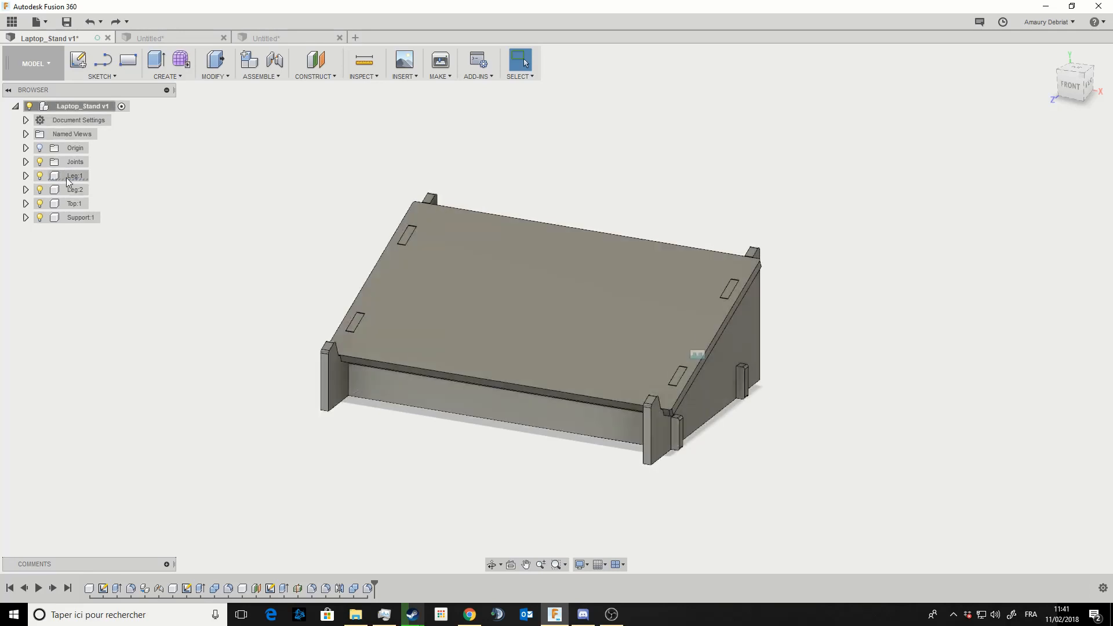
Activate Leg:1, Leg:2, Top:1 and Support:1 one after another to view each part isolated, and reactivate the whole Laptop_Stand assembly.
{"action": "left_click", "coordinate": [92, 177]}
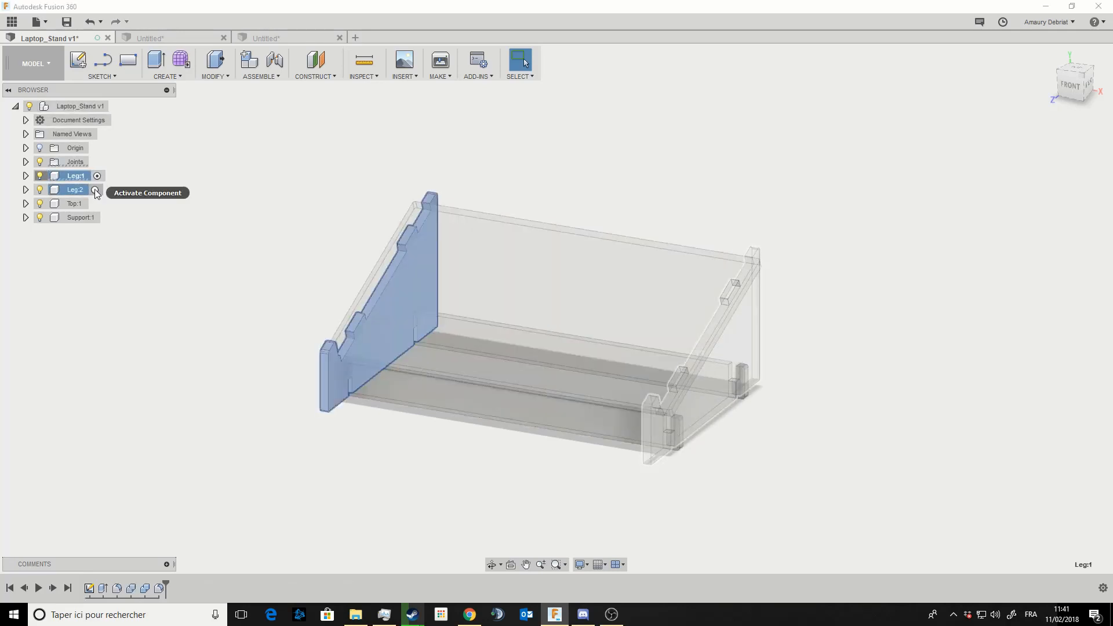
{"action": "left_click", "coordinate": [96, 190]}
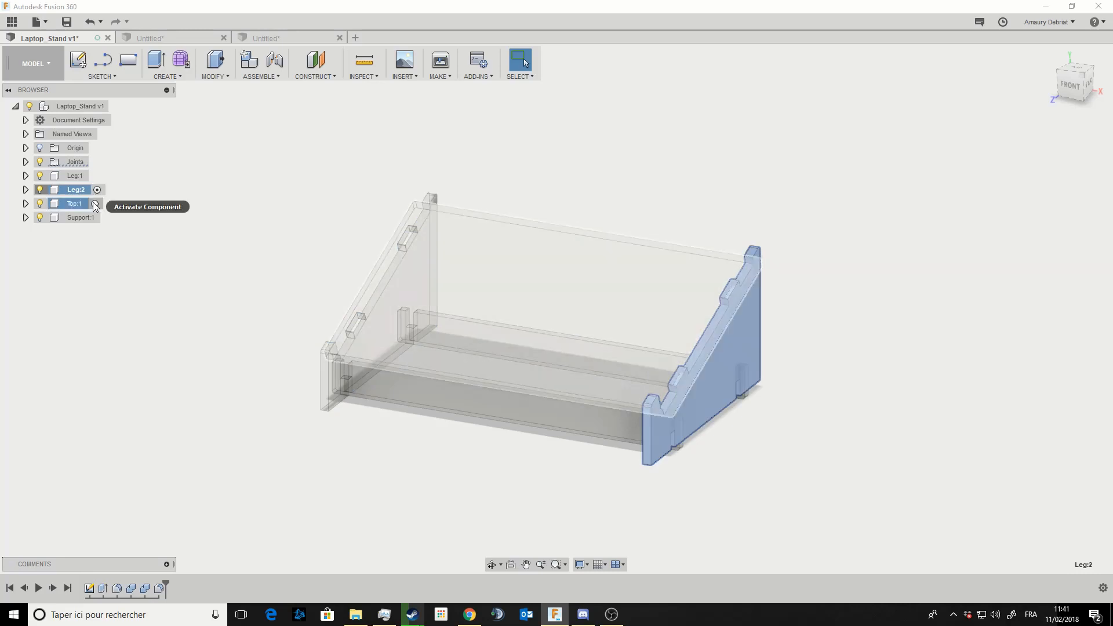
{"action": "left_click", "coordinate": [97, 204]}
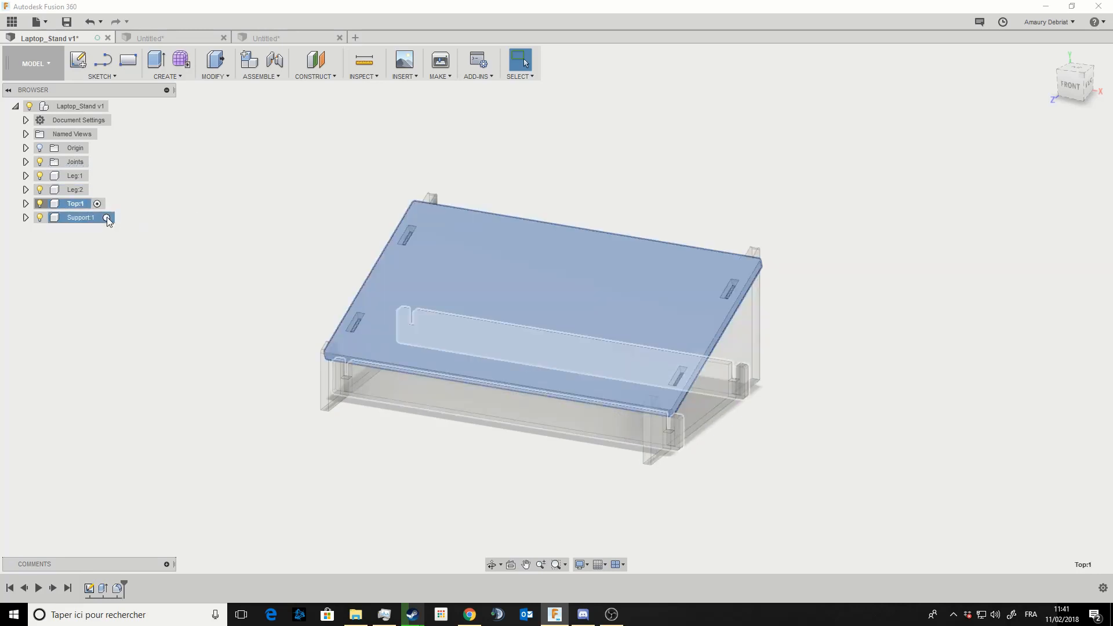
{"action": "left_click", "coordinate": [108, 218]}
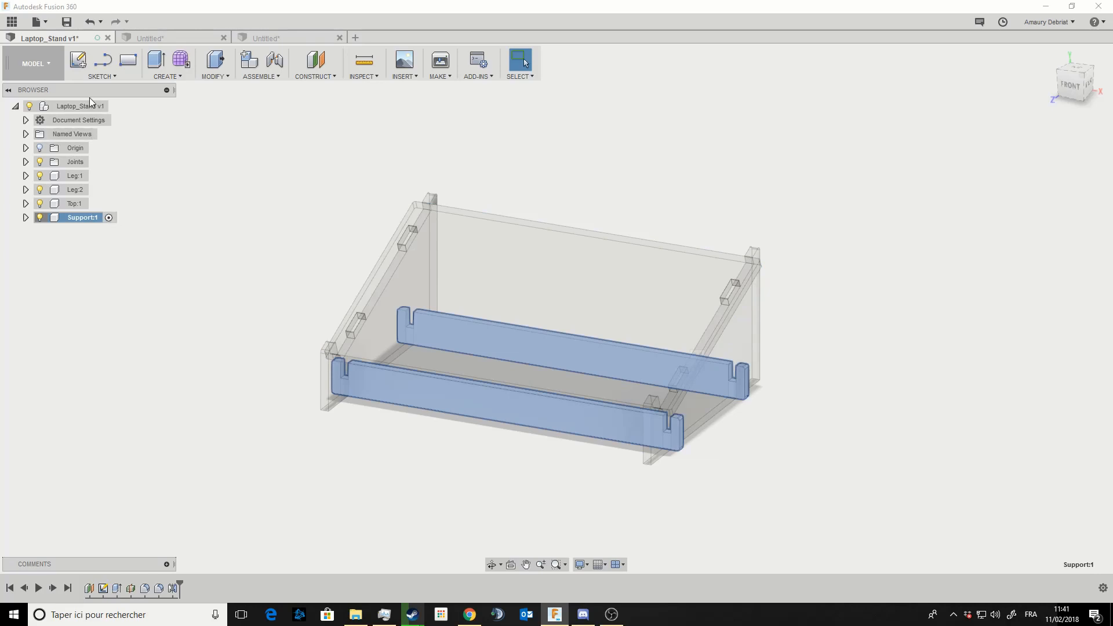
{"action": "left_click", "coordinate": [115, 106]}
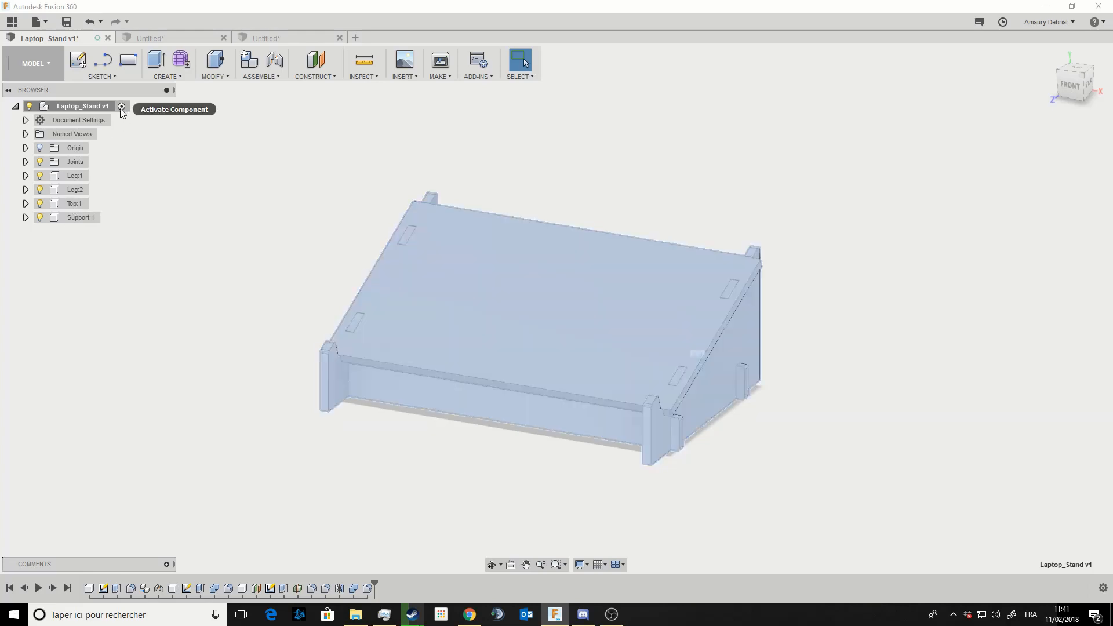
Compare the timelines of Leg:1, Leg:2 and Top:1 by activating each in turn, finishing with the root Laptop_Stand component.
{"action": "left_click", "coordinate": [96, 175]}
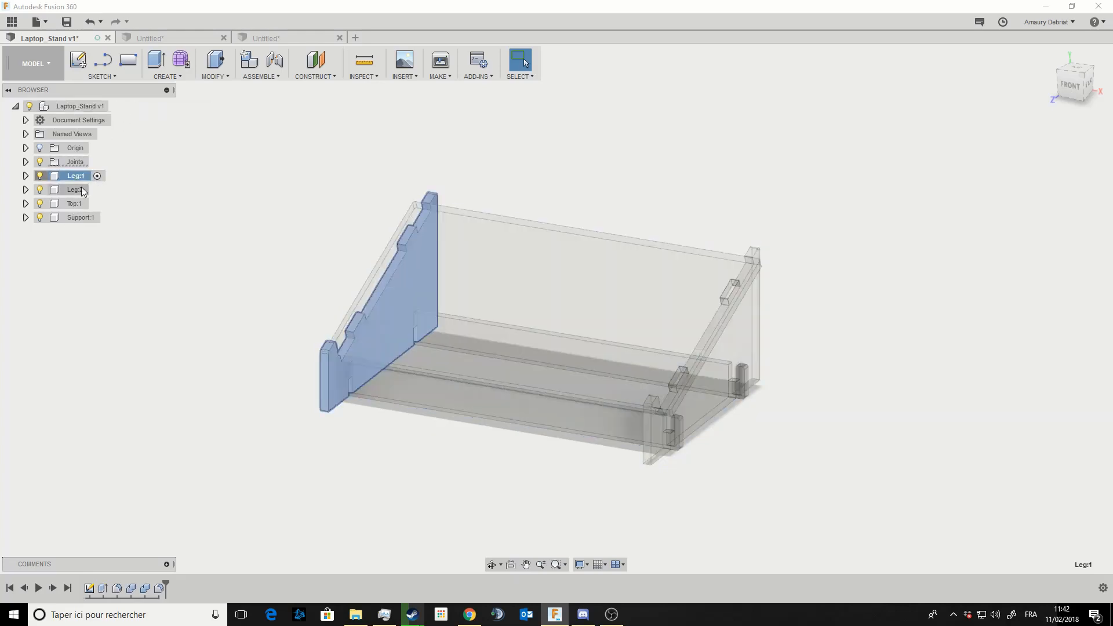
{"action": "left_click", "coordinate": [97, 190]}
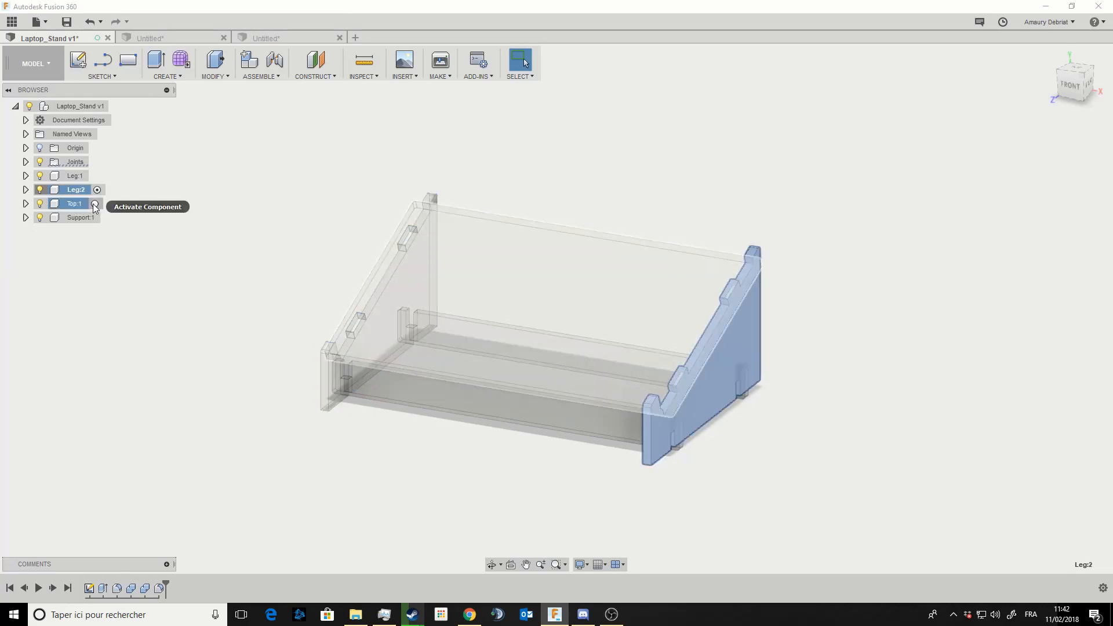
{"action": "left_click", "coordinate": [95, 203]}
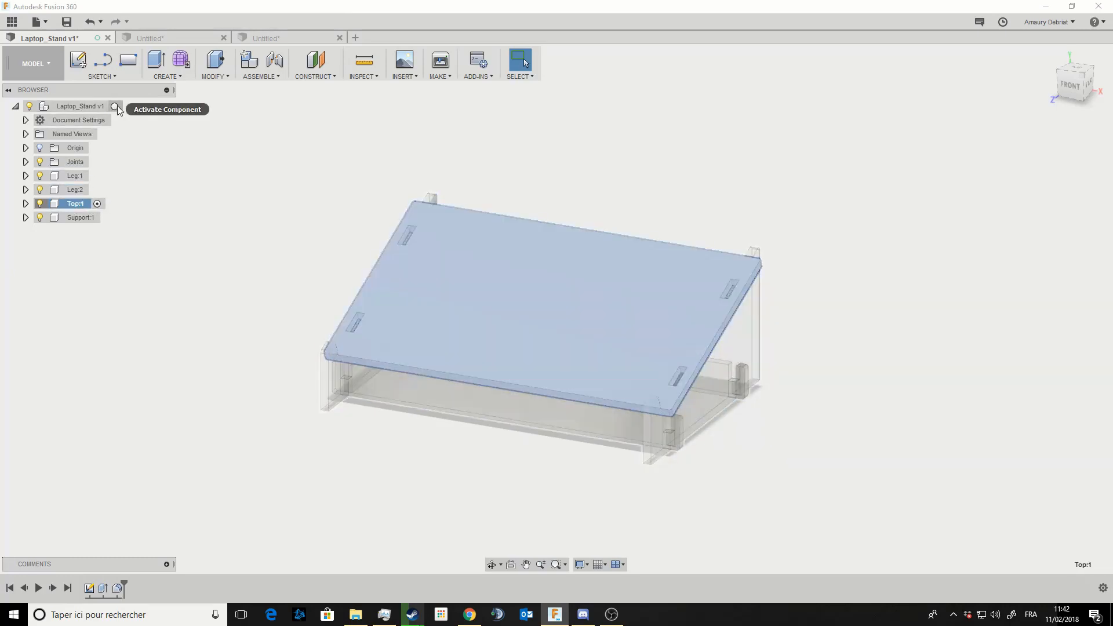
{"action": "left_click", "coordinate": [118, 107]}
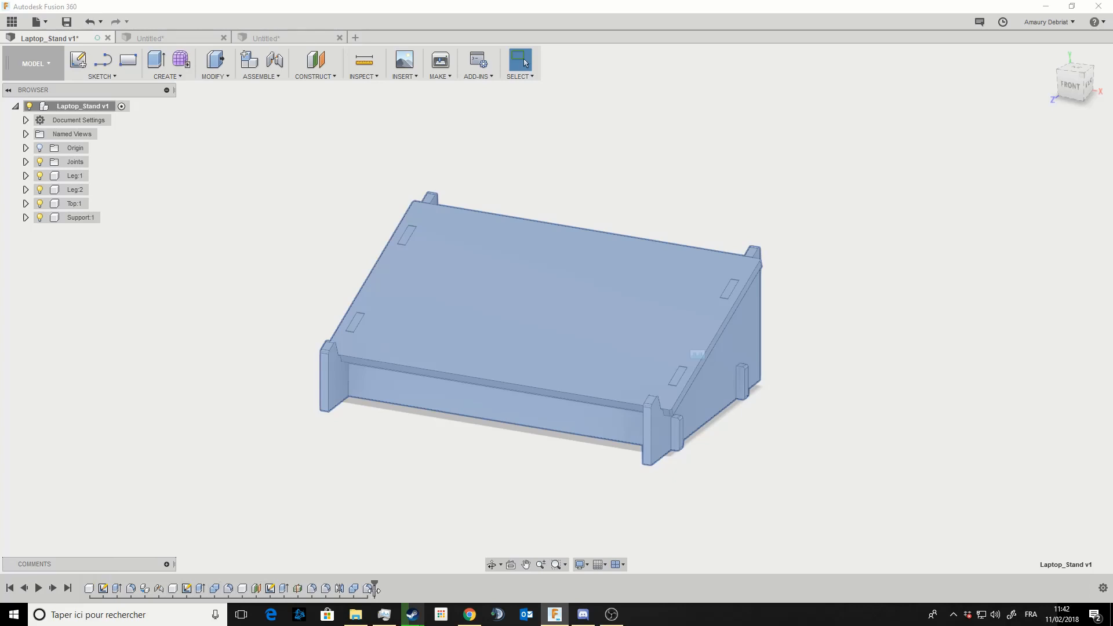
Activate Top:1, expand it and Leg:2 to examine their own origin, bodies and sketches folders, and collapse both.
{"action": "left_click", "coordinate": [96, 204]}
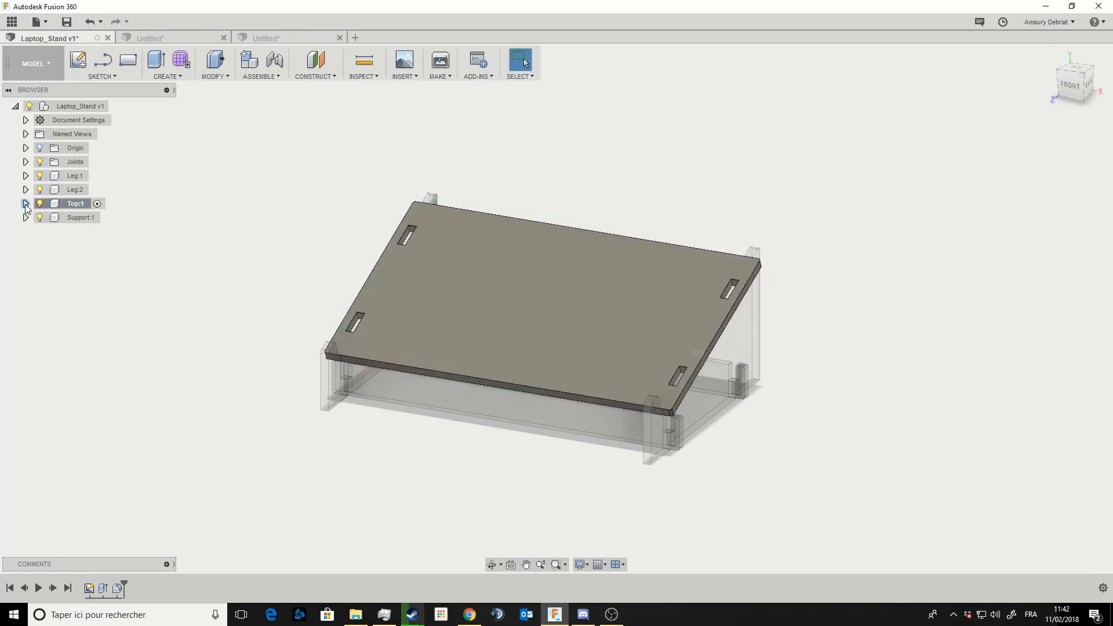
{"action": "left_click", "coordinate": [25, 203]}
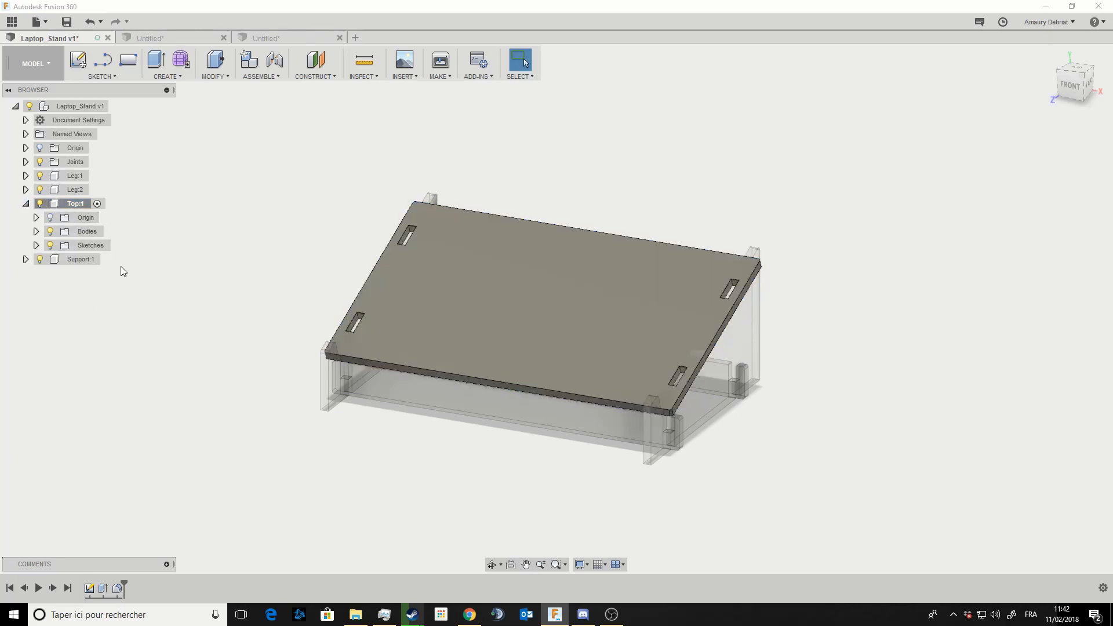
{"action": "left_click", "coordinate": [26, 190]}
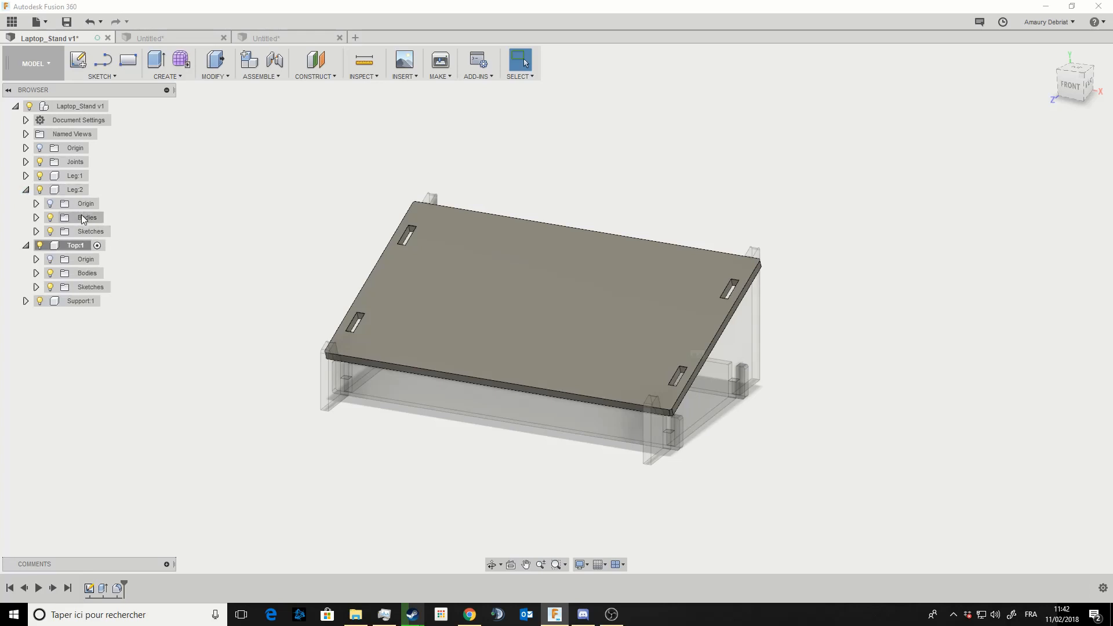
{"action": "left_click", "coordinate": [26, 190]}
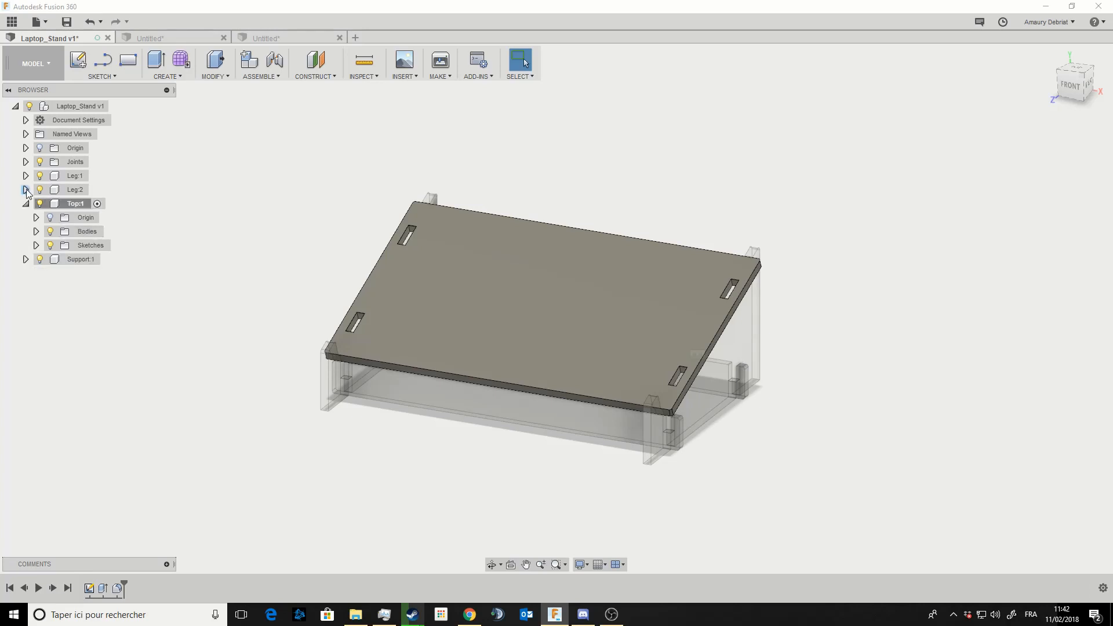
{"action": "left_click", "coordinate": [26, 203]}
Expand Support:1, highlight its Body2 and Sketch1 to inspect them, collapse the component and clear the selection.
{"action": "left_click", "coordinate": [26, 217]}
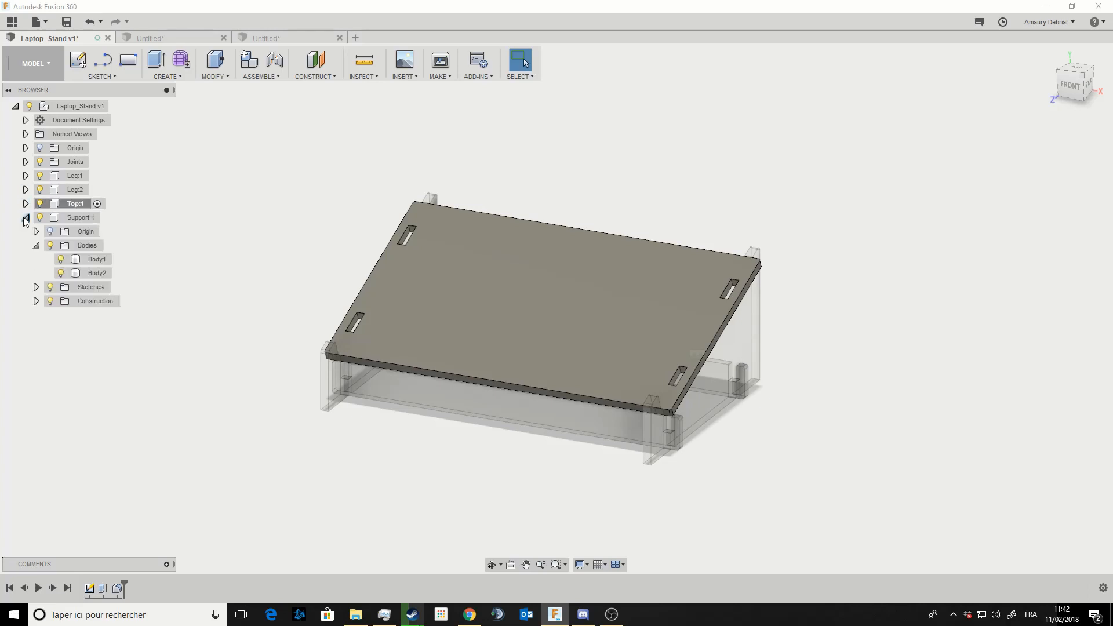
{"action": "left_click", "coordinate": [95, 273]}
{"action": "left_click", "coordinate": [36, 287]}
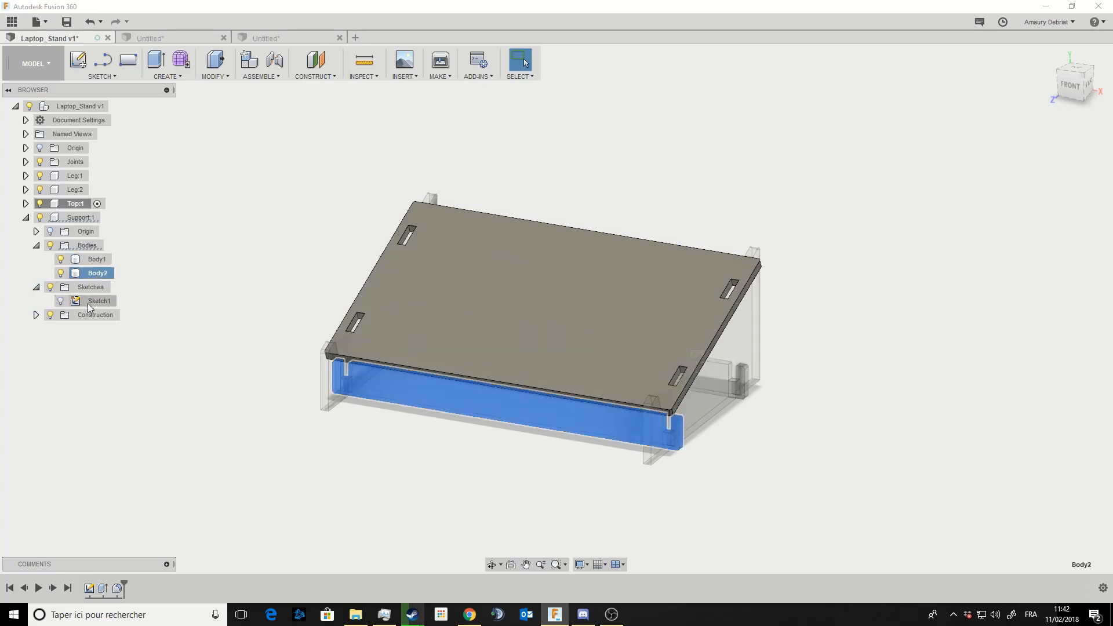
{"action": "left_click", "coordinate": [91, 303]}
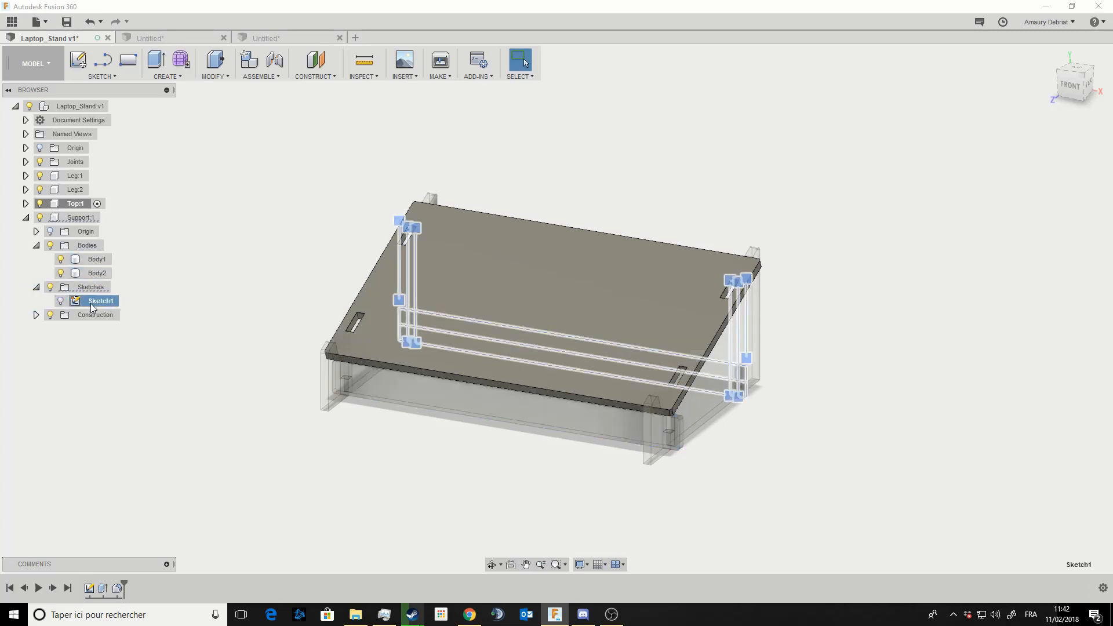
{"action": "left_click", "coordinate": [36, 286]}
{"action": "left_click", "coordinate": [36, 245]}
{"action": "left_click", "coordinate": [26, 218]}
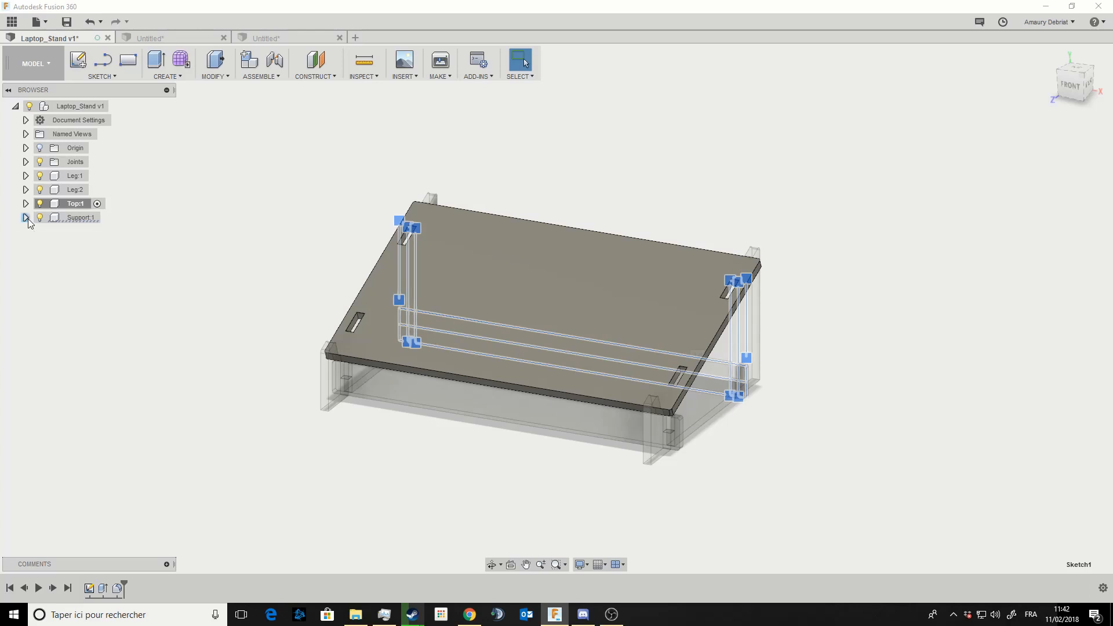
{"action": "left_click", "coordinate": [161, 373]}
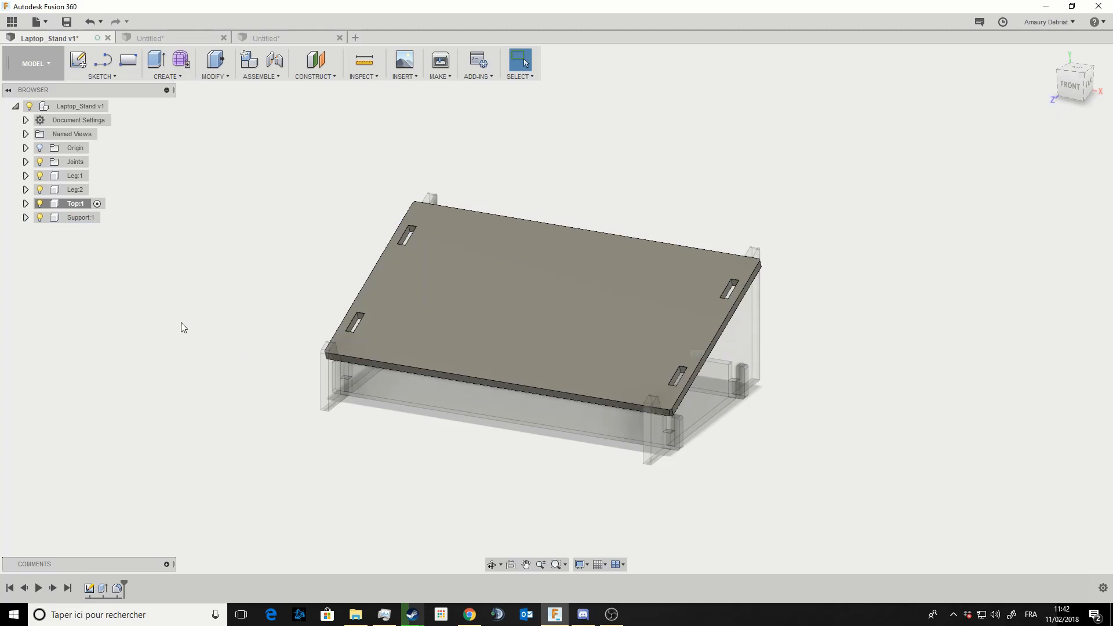
Close both untitled cylinder designs without saving them and create a new empty design.
{"action": "left_click", "coordinate": [262, 37]}
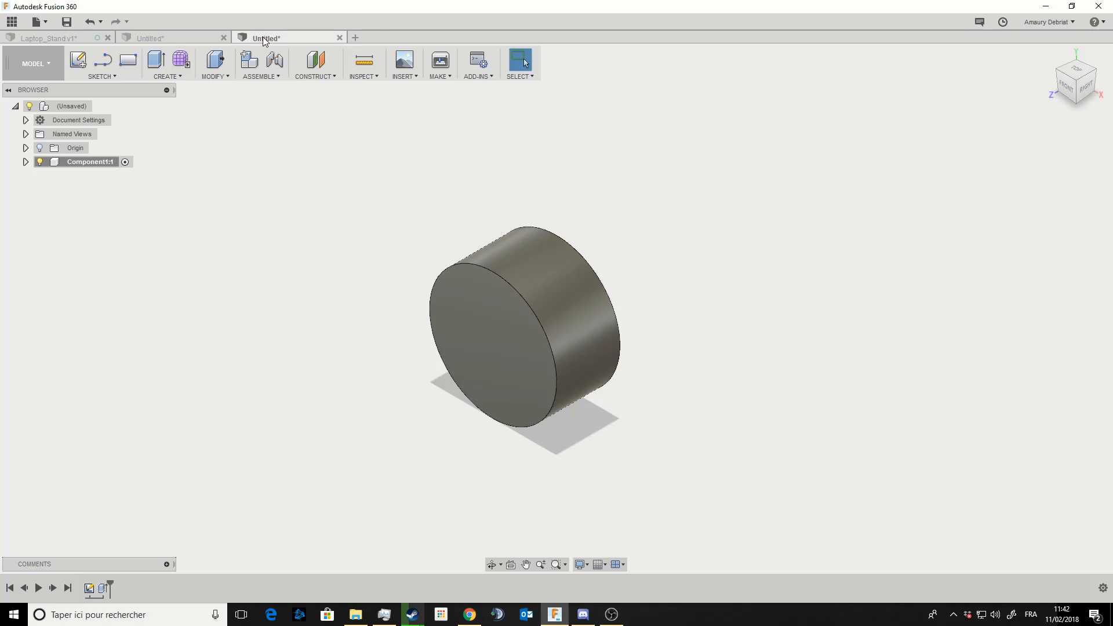
{"action": "left_click", "coordinate": [339, 38]}
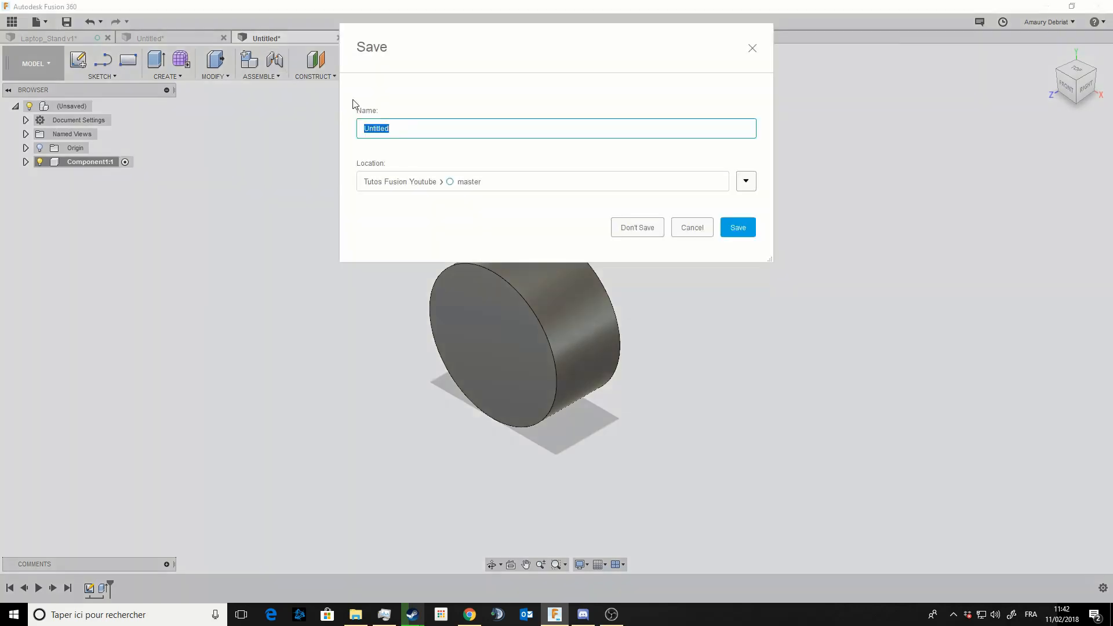
{"action": "left_click", "coordinate": [637, 227]}
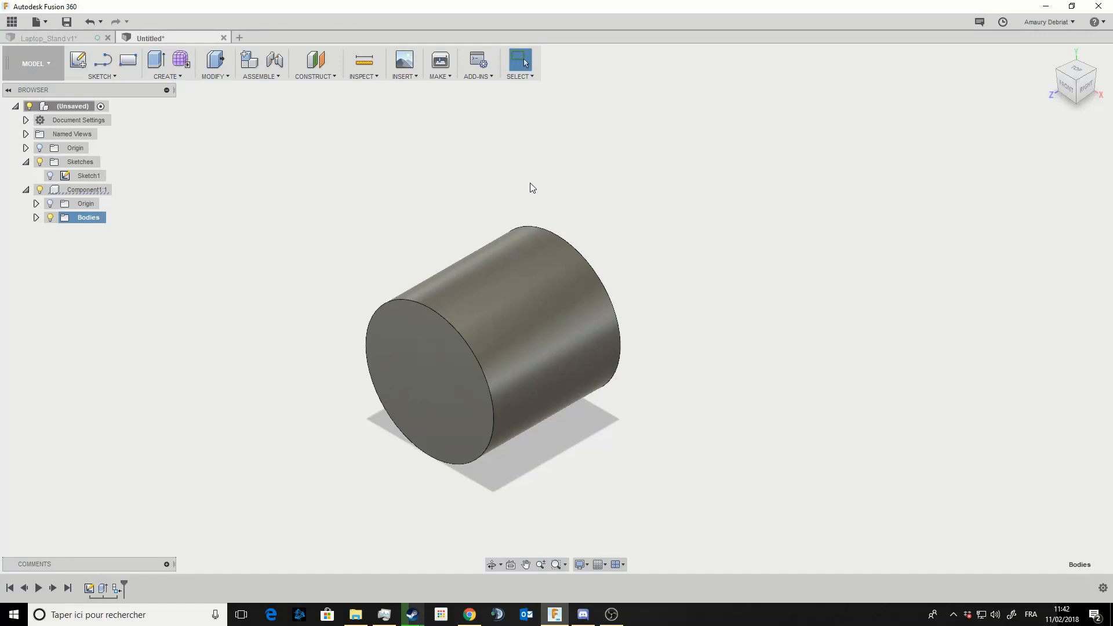
{"action": "left_click", "coordinate": [223, 37]}
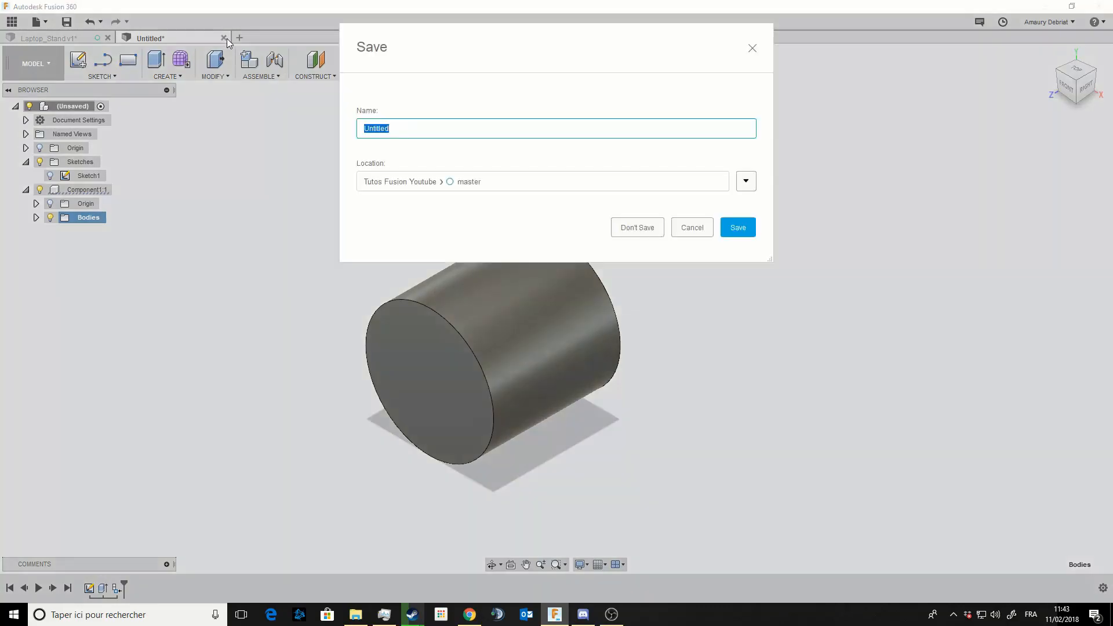
{"action": "left_click", "coordinate": [637, 227]}
{"action": "left_click", "coordinate": [124, 38]}
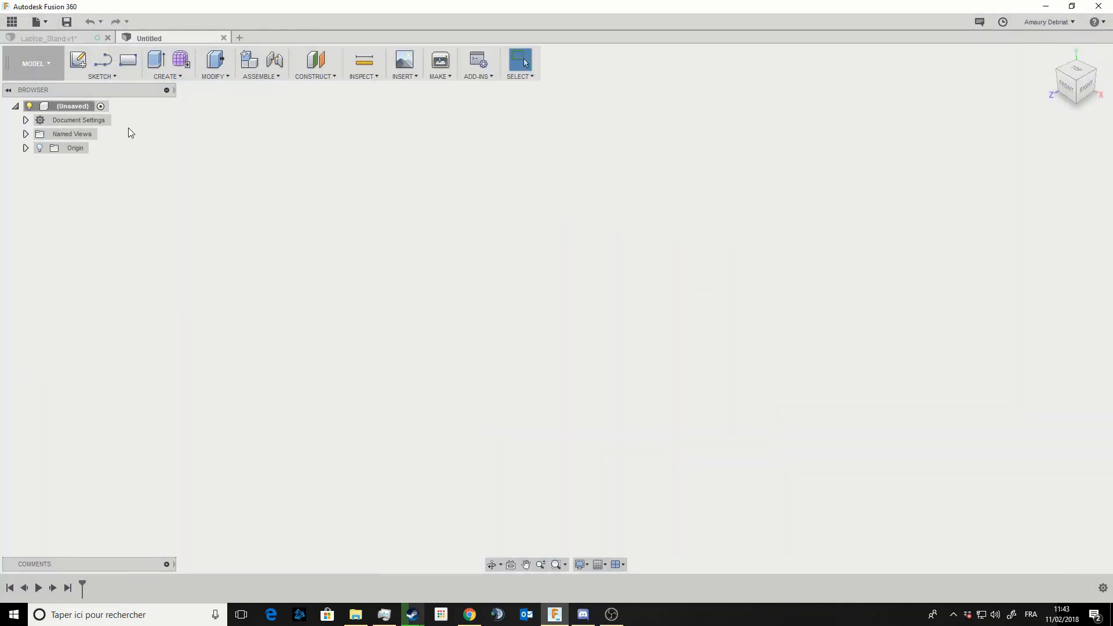
Sketch two concentric center-diameter circles on the front plane, about 116 mm and 45 mm across, centred on the origin.
{"action": "left_click", "coordinate": [97, 75]}
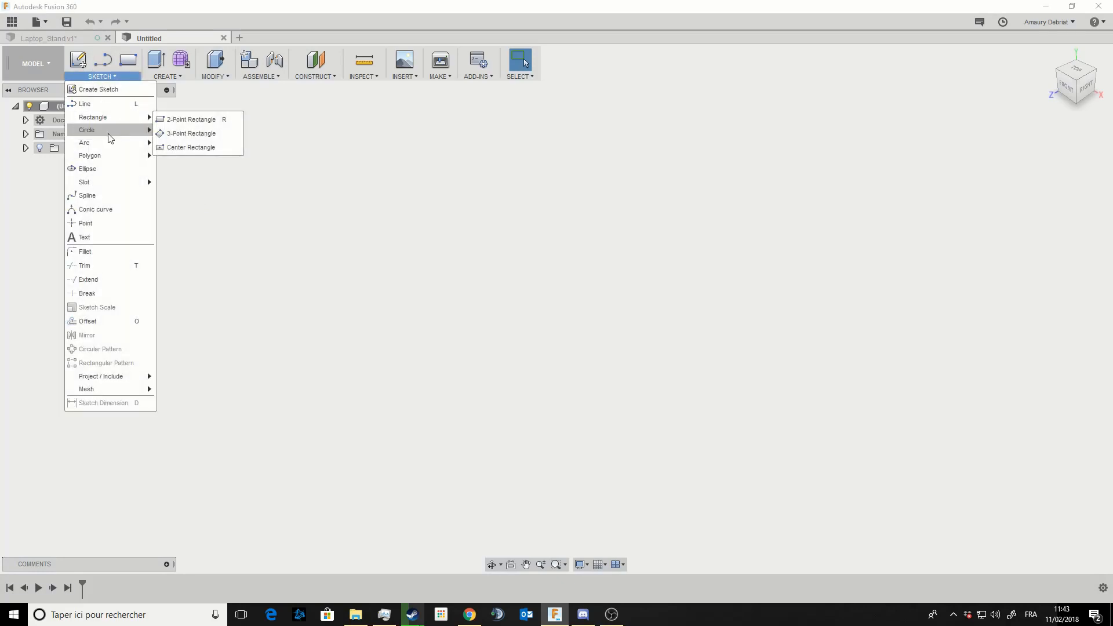
{"action": "left_click", "coordinate": [232, 130]}
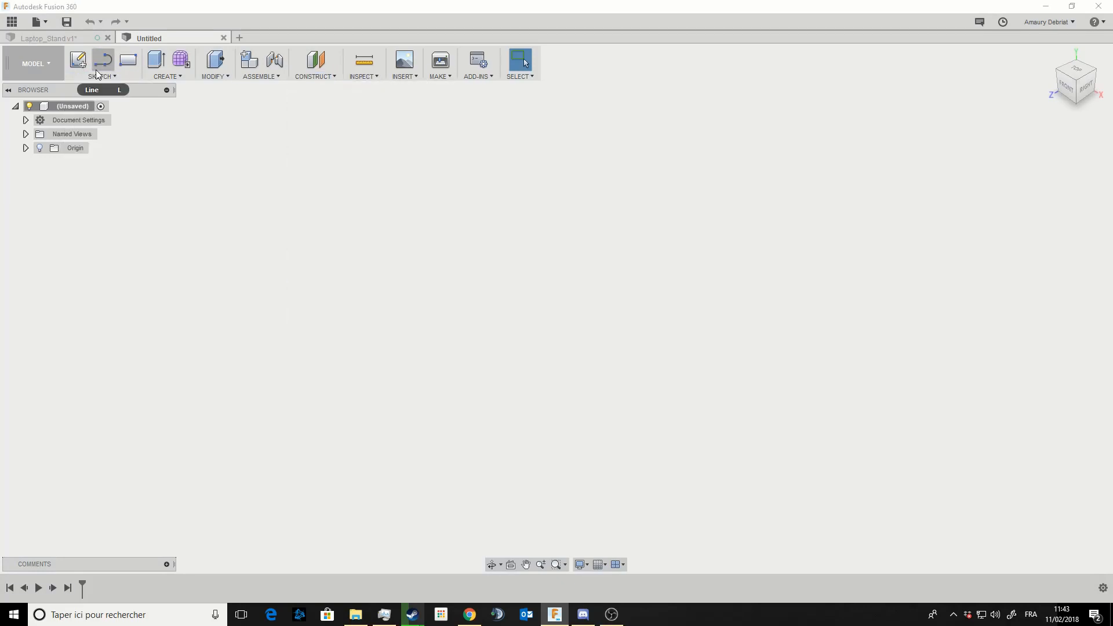
{"action": "left_click", "coordinate": [82, 69]}
{"action": "left_click", "coordinate": [551, 287]}
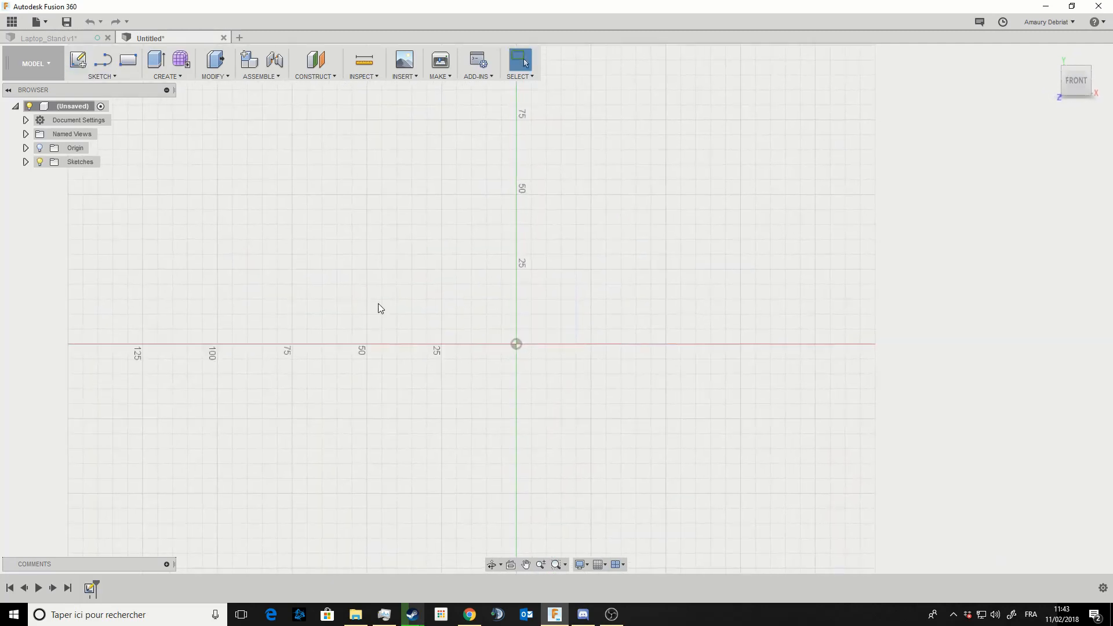
{"action": "left_click", "coordinate": [119, 79]}
{"action": "mouse_move", "coordinate": [118, 131]}
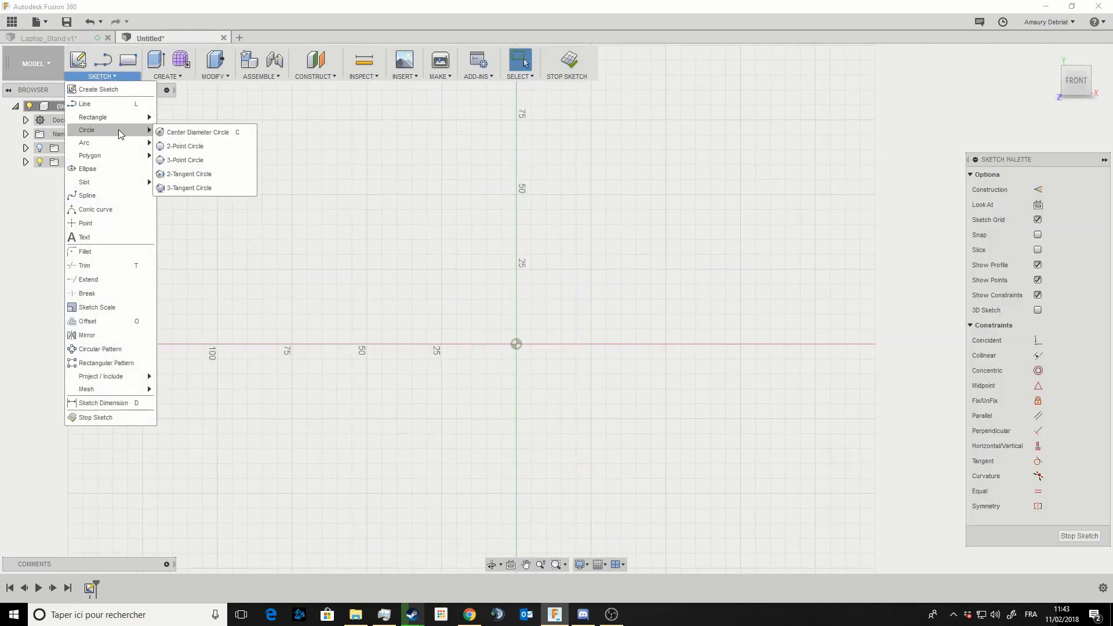
{"action": "left_click", "coordinate": [197, 132]}
{"action": "left_click", "coordinate": [516, 344]}
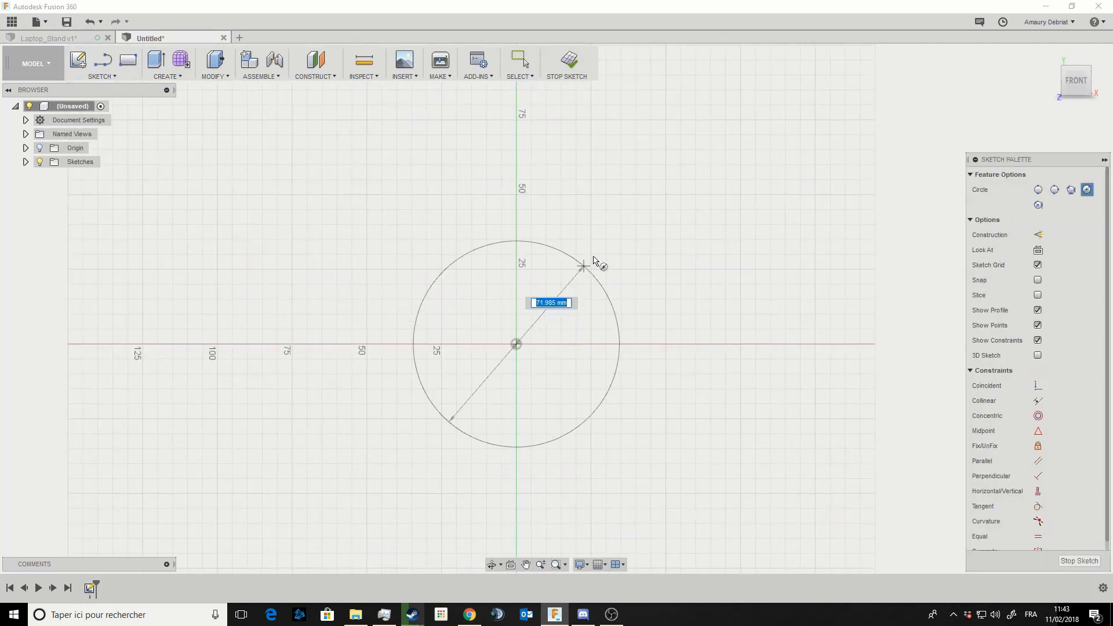
{"action": "left_click", "coordinate": [640, 224]}
{"action": "left_click", "coordinate": [516, 343]}
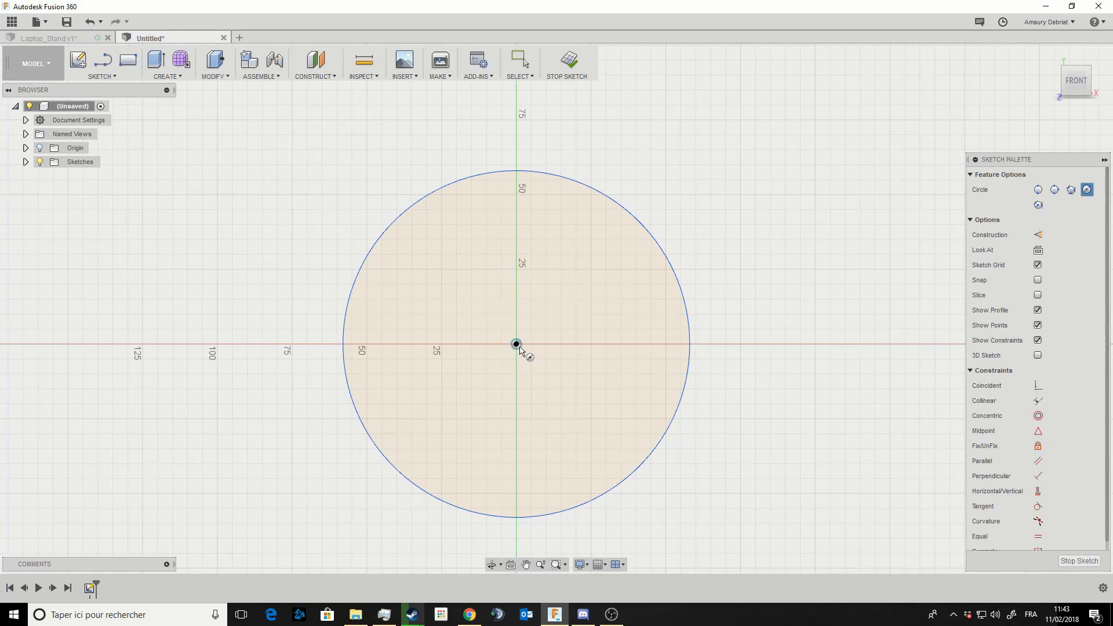
{"action": "left_click", "coordinate": [562, 296]}
{"action": "key", "text": "Escape"}
Extrude the ring between the two circles symmetrically as a new body.
{"action": "left_click", "coordinate": [566, 250]}
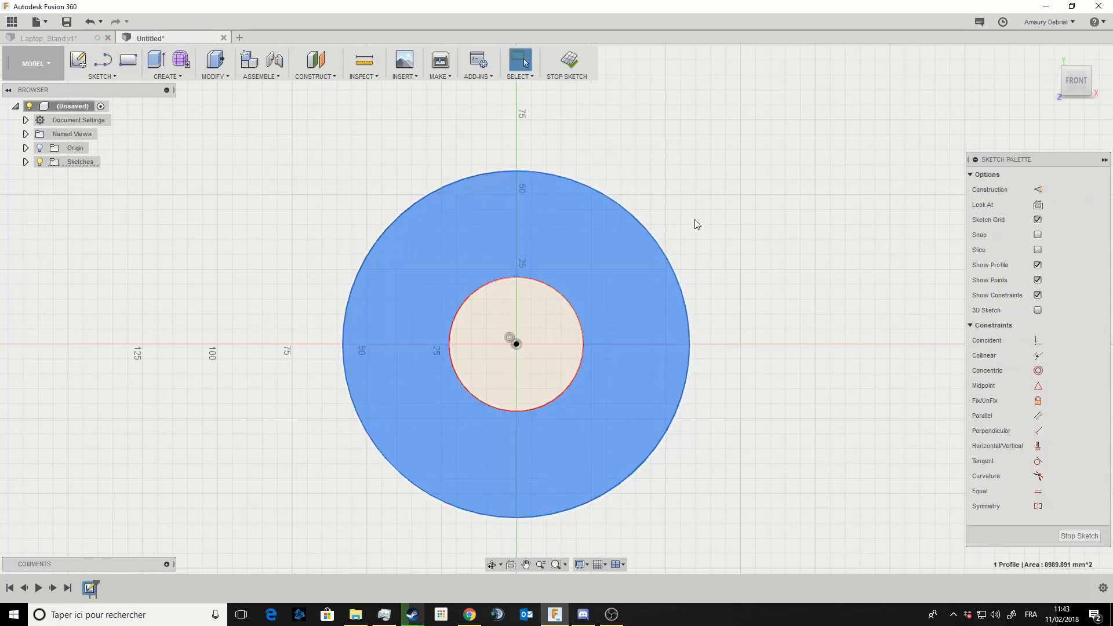
{"action": "key", "text": "e"}
{"action": "left_click", "coordinate": [922, 172]}
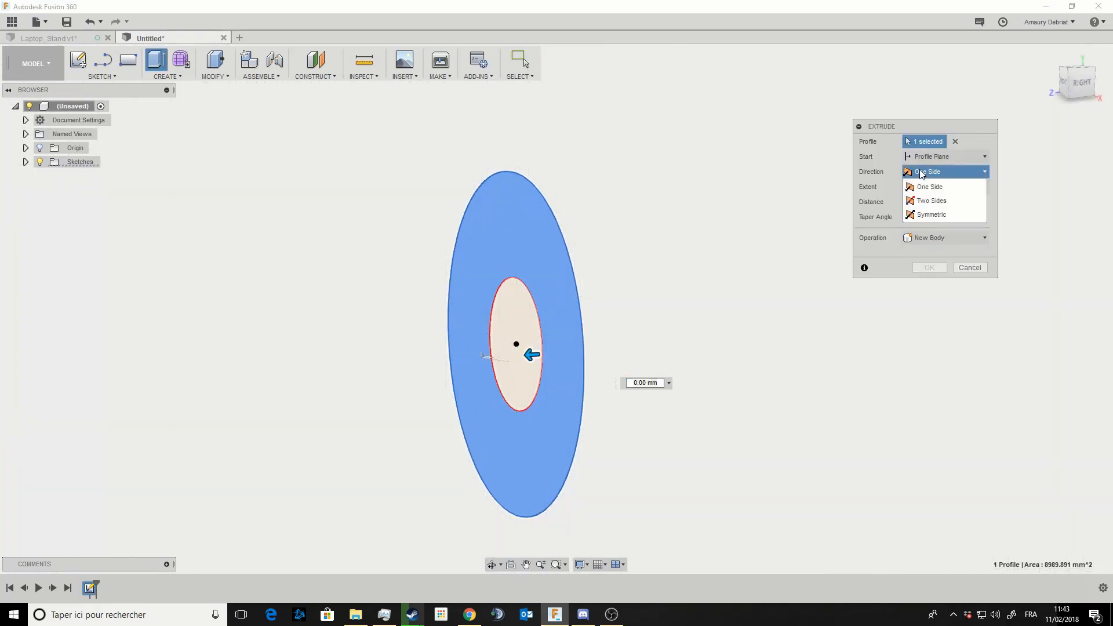
{"action": "left_click", "coordinate": [931, 214]}
{"action": "left_click_drag", "start_coordinate": [533, 356], "coordinate": [503, 363]}
{"action": "key", "text": "Return"}
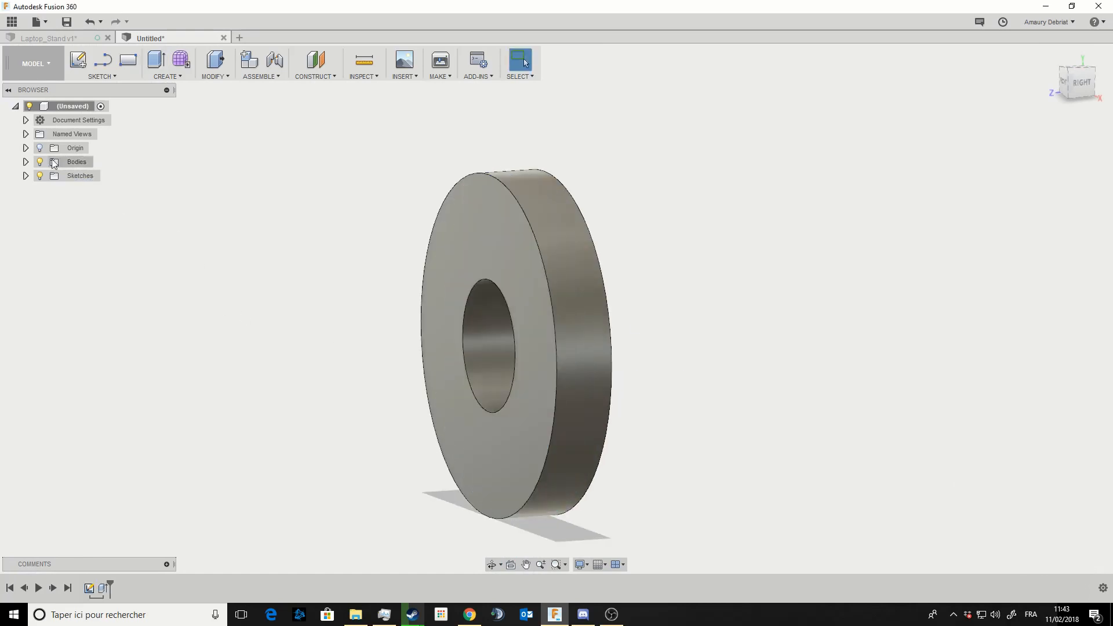
Extrude the inner circle profile of Sketch1 symmetrically by 150 mm as a new body to form the shaft.
{"action": "left_click", "coordinate": [26, 175]}
{"action": "middle_click_drag", "start_coordinate": [194, 298], "coordinate": [308, 348], "text": "shift"}
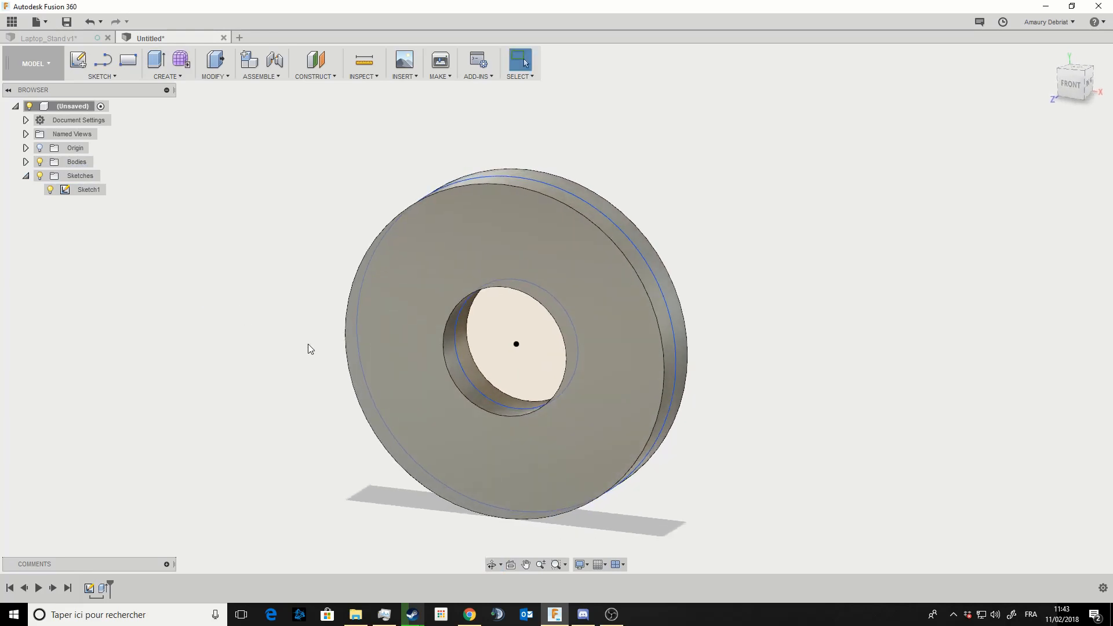
{"action": "left_click", "coordinate": [546, 377]}
{"action": "mouse_move", "coordinate": [450, 407]}
{"action": "middle_mouse_down", "text": "shift"}
{"action": "mouse_move", "coordinate": [281, 403]}
{"action": "mouse_move", "coordinate": [286, 412]}
{"action": "middle_mouse_up", "text": "shift"}
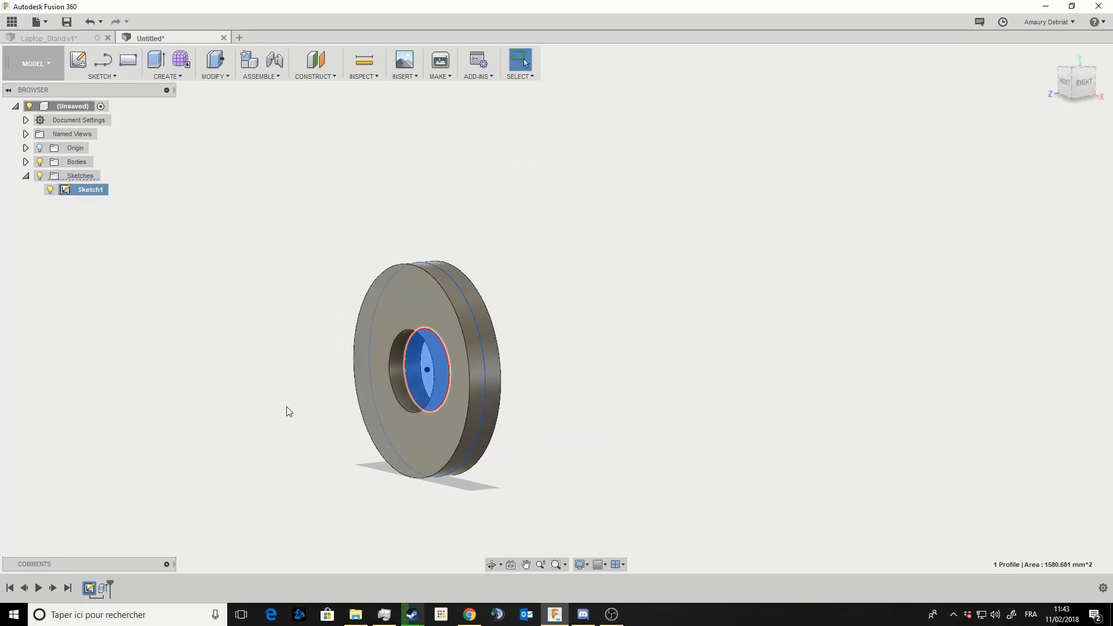
{"action": "key", "text": "e"}
{"action": "left_click", "coordinate": [950, 172]}
{"action": "left_click", "coordinate": [933, 210]}
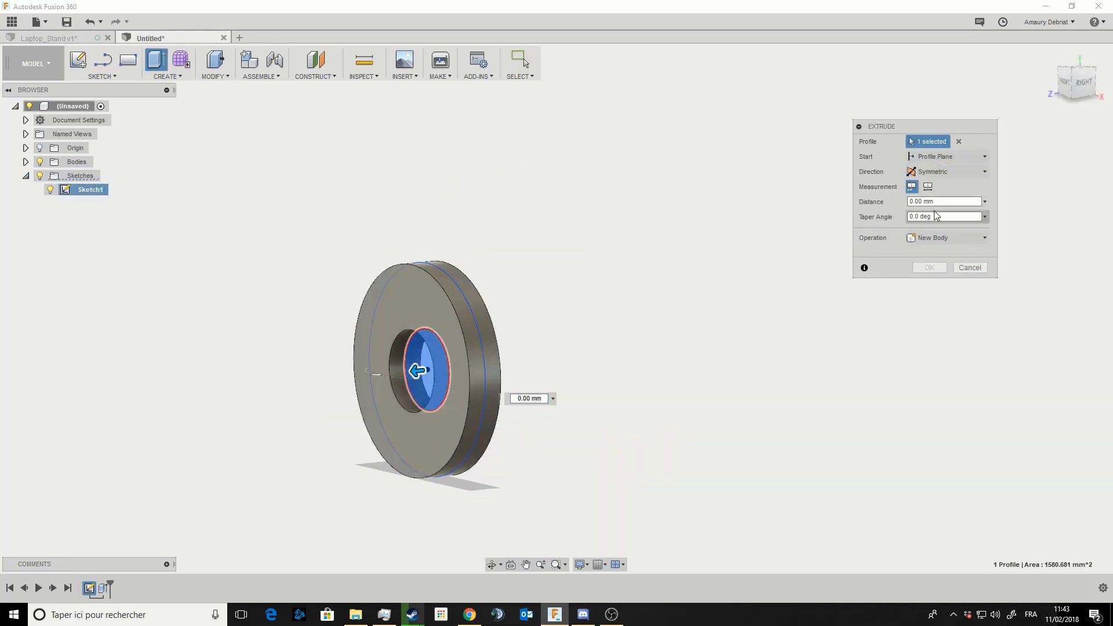
{"action": "left_click_drag", "start_coordinate": [418, 370], "coordinate": [183, 393]}
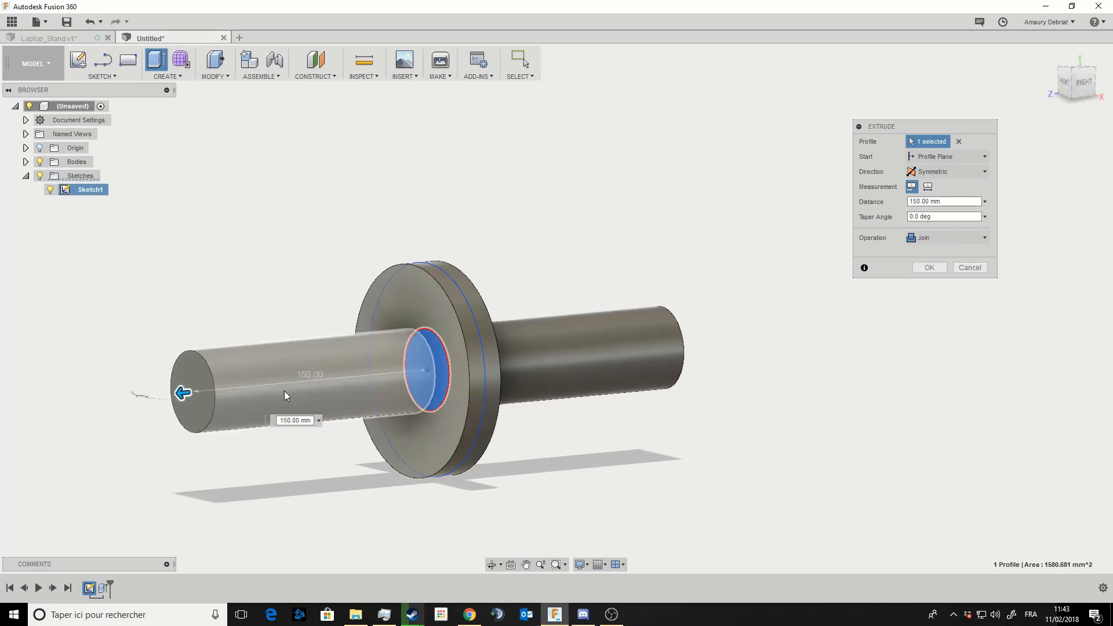
{"action": "left_click", "coordinate": [933, 237]}
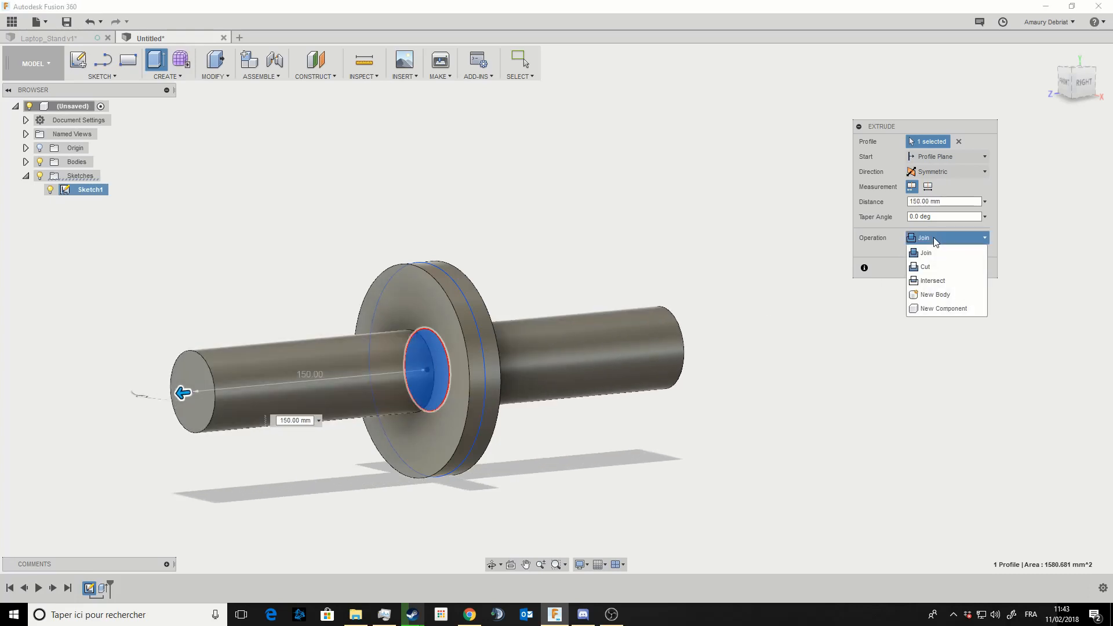
{"action": "left_click", "coordinate": [931, 296]}
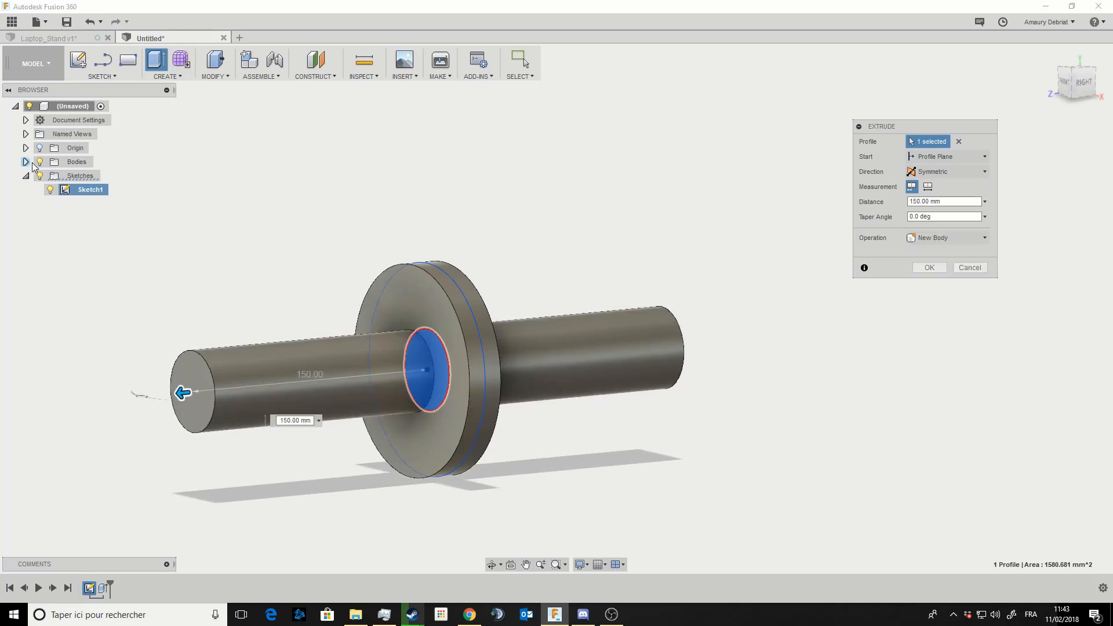
{"action": "left_click", "coordinate": [917, 268]}
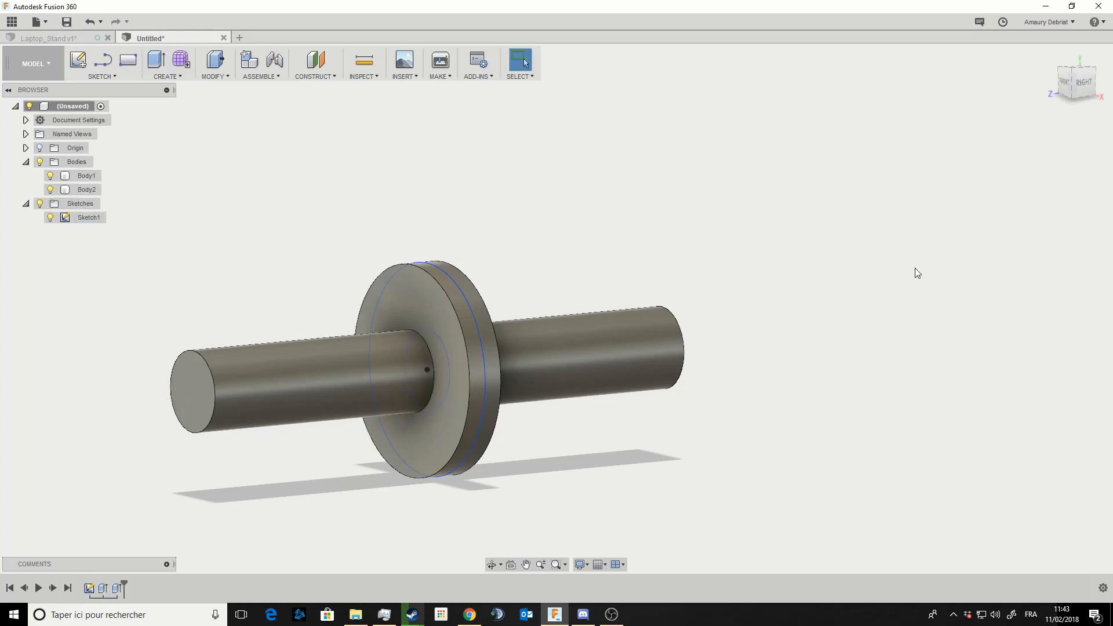
Hide Sketch1 so that only the ring and shaft bodies are shown.
{"action": "middle_click_drag", "start_coordinate": [505, 213], "coordinate": [544, 223], "text": "shift"}
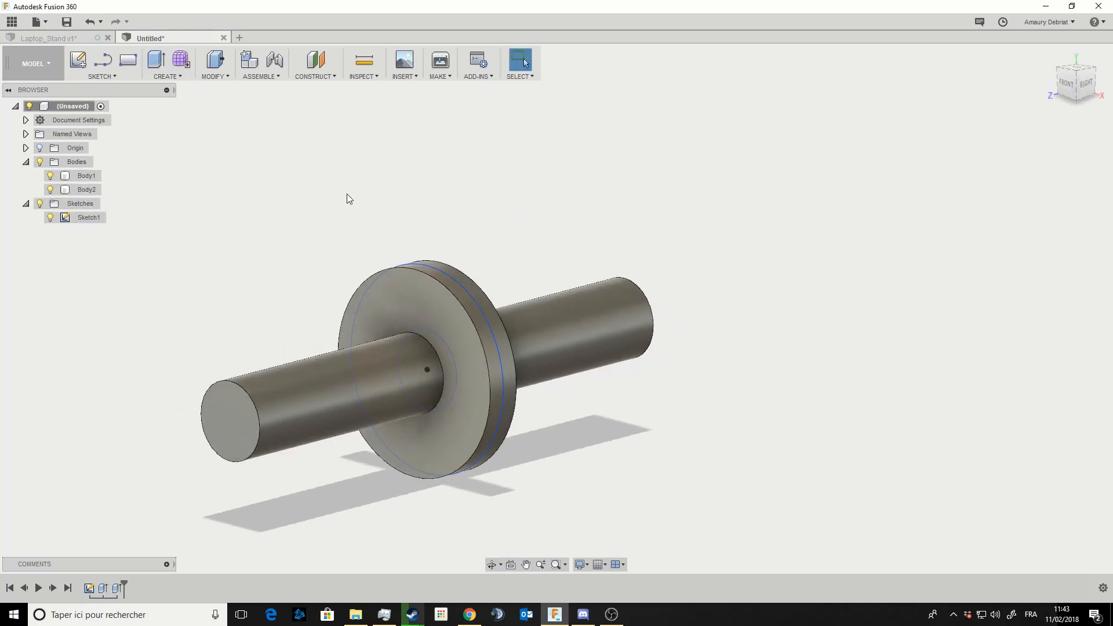
{"action": "left_click", "coordinate": [50, 216]}
{"action": "left_click", "coordinate": [406, 322]}
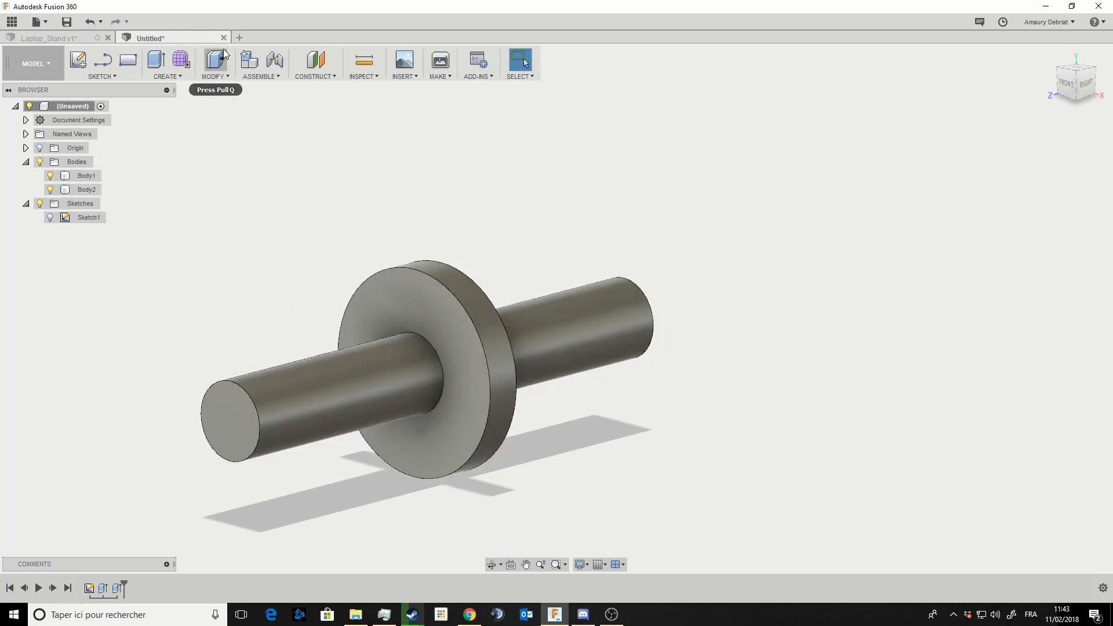
Try to create an as-built joint between the ring and shaft bodies and dismiss the message.
{"action": "left_click", "coordinate": [245, 76]}
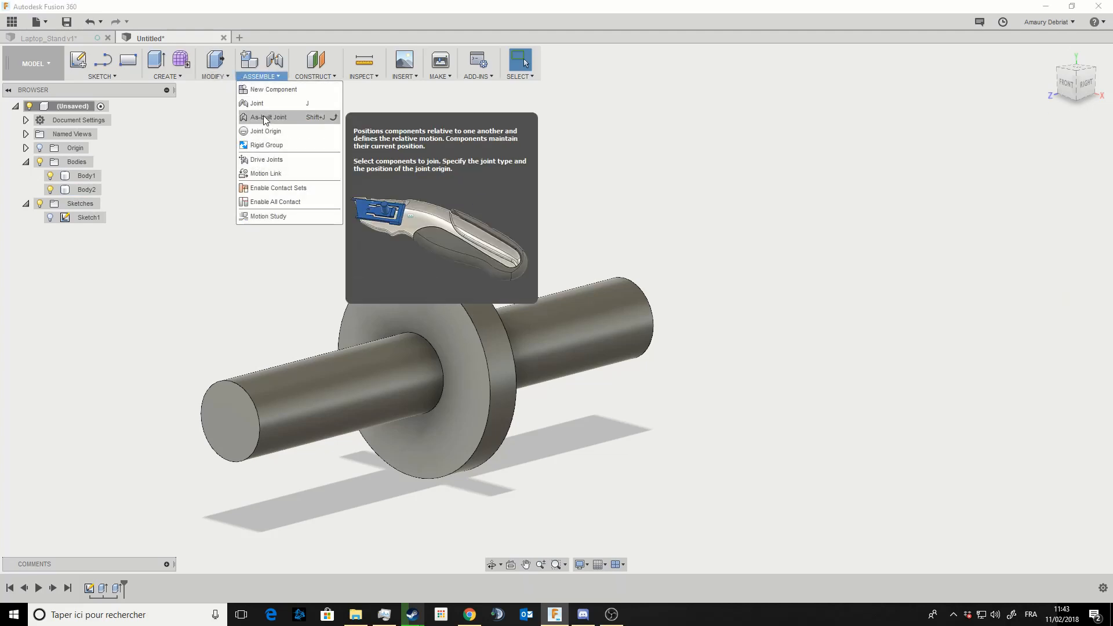
{"action": "left_click", "coordinate": [264, 120]}
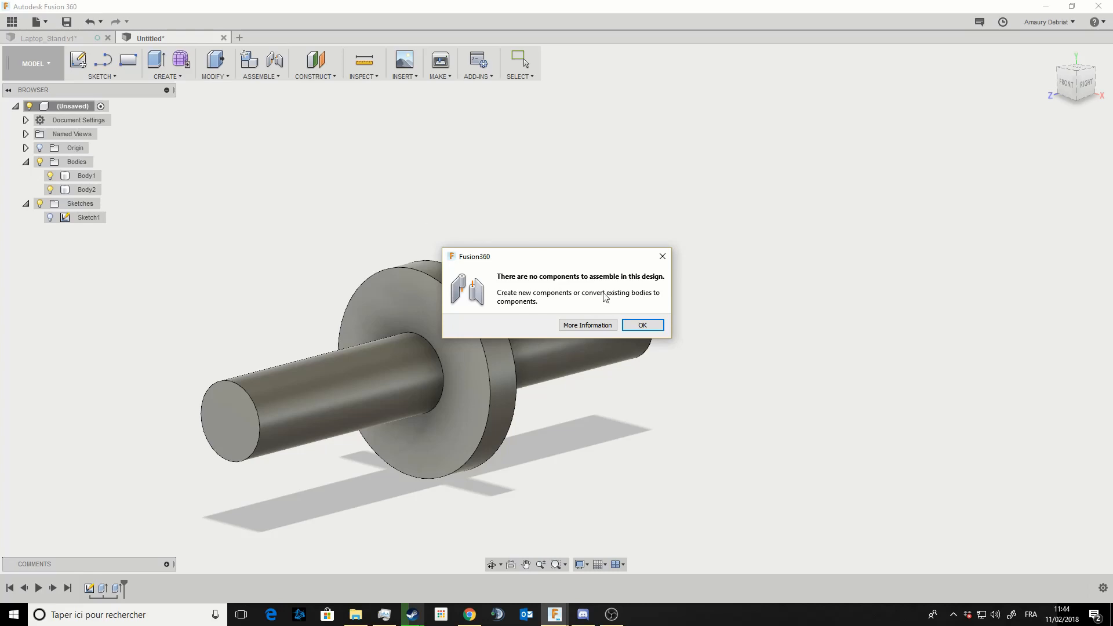
{"action": "left_click", "coordinate": [639, 326]}
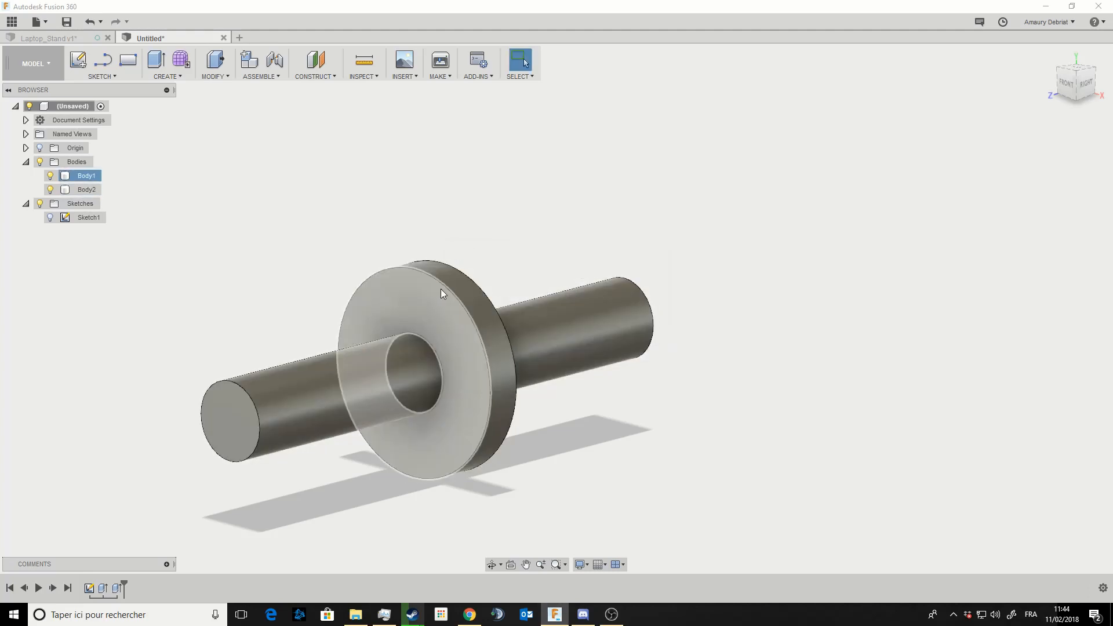
{"action": "left_click", "coordinate": [323, 400]}
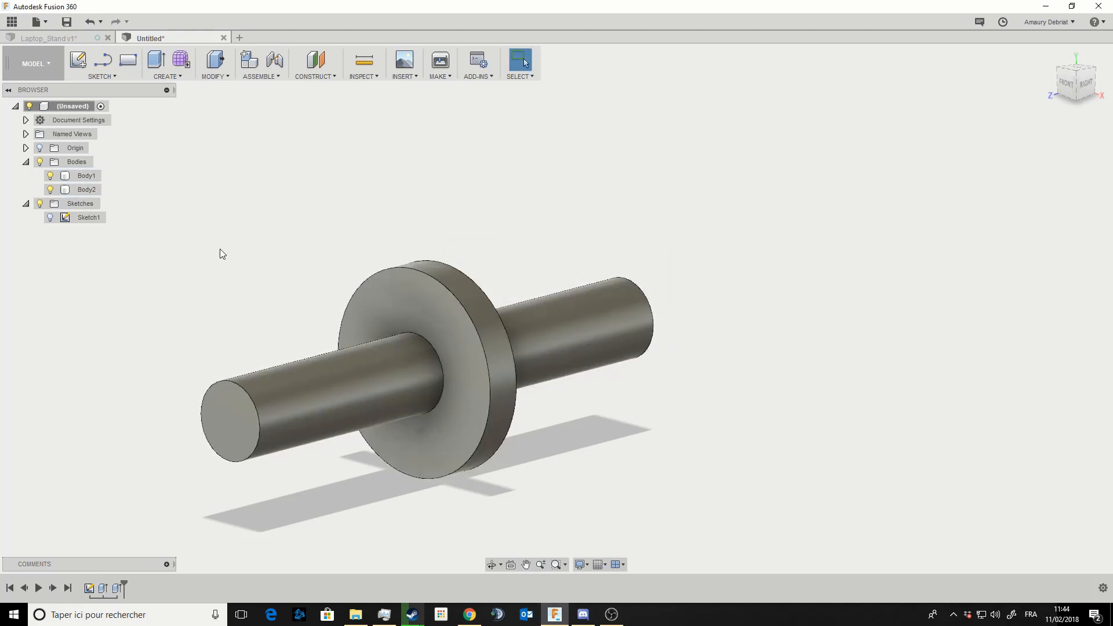
Convert Body1 (the ring) and Body2 (the shaft) into separate components.
{"action": "right_click", "coordinate": [81, 175]}
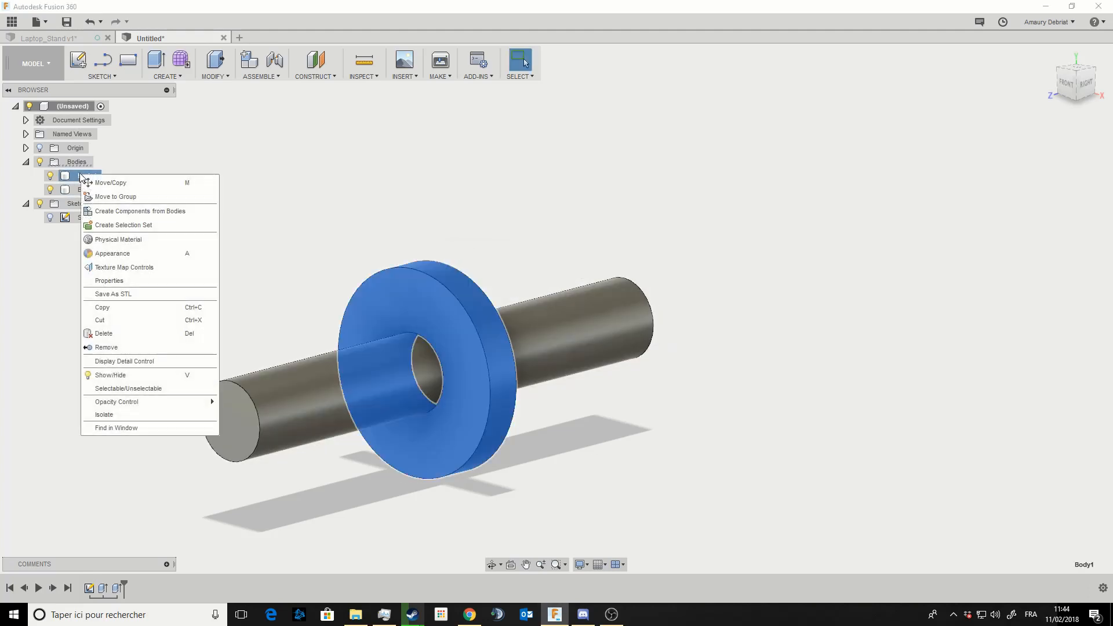
{"action": "left_click", "coordinate": [114, 212]}
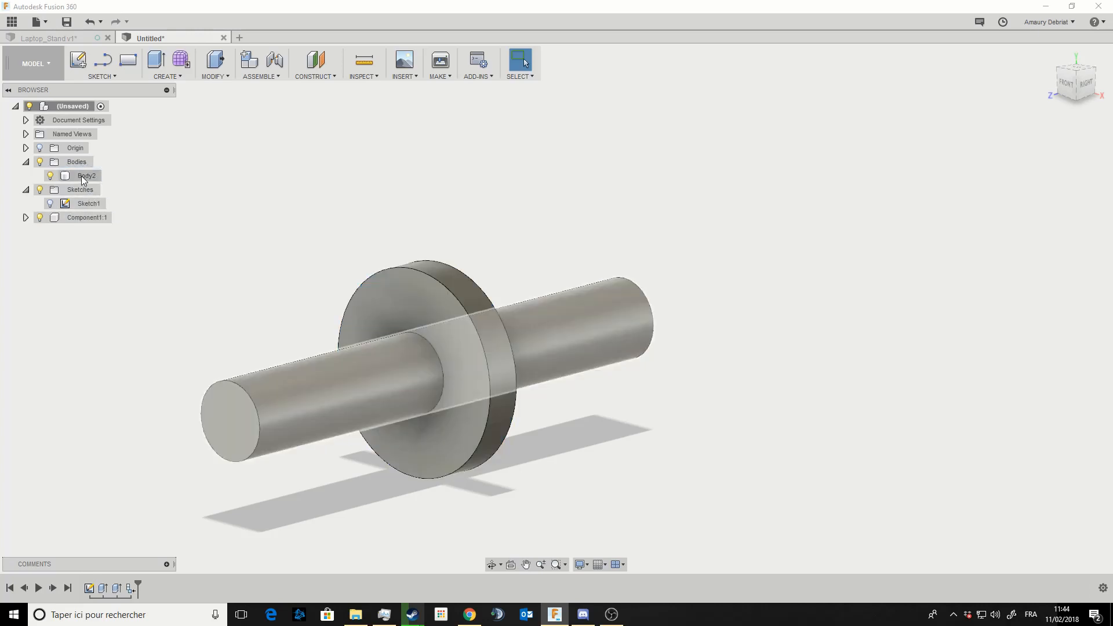
{"action": "right_click", "coordinate": [81, 176]}
{"action": "left_click", "coordinate": [110, 214]}
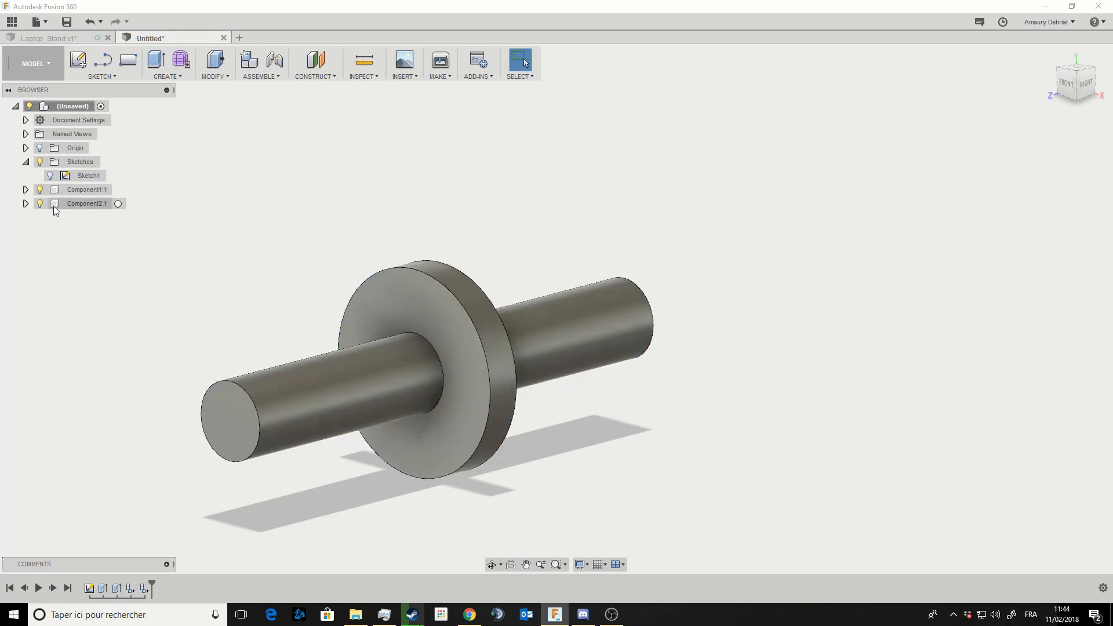
Try a Slider as-built joint between the ring and shaft components, positioned on the shaft's cylindrical face, and cancel it.
{"action": "left_click", "coordinate": [260, 77]}
{"action": "left_click", "coordinate": [263, 118]}
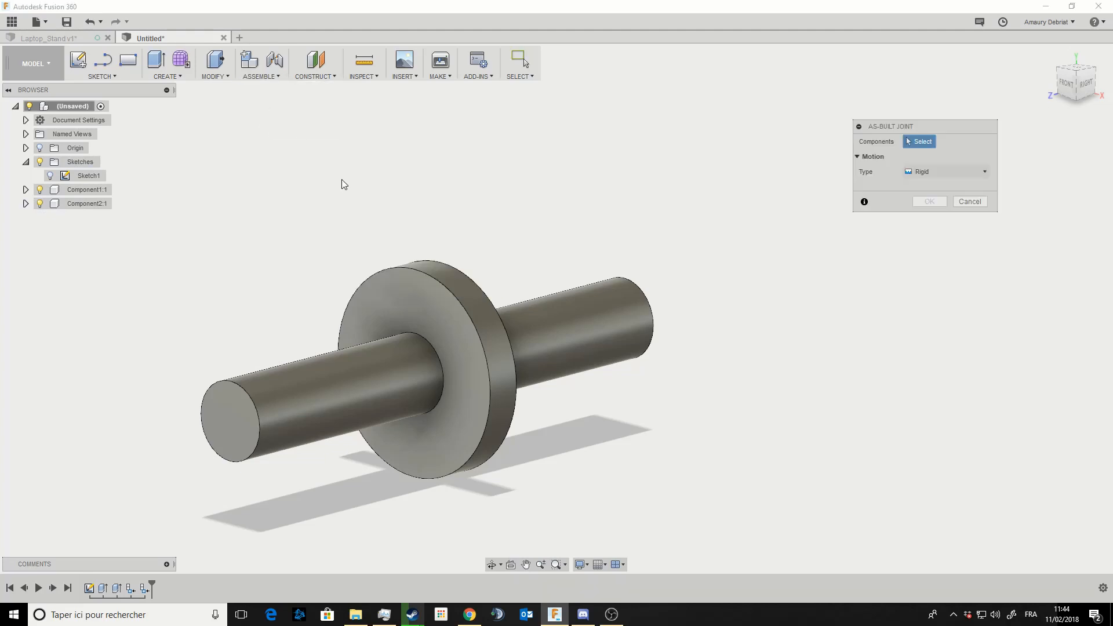
{"action": "left_click", "coordinate": [442, 289]}
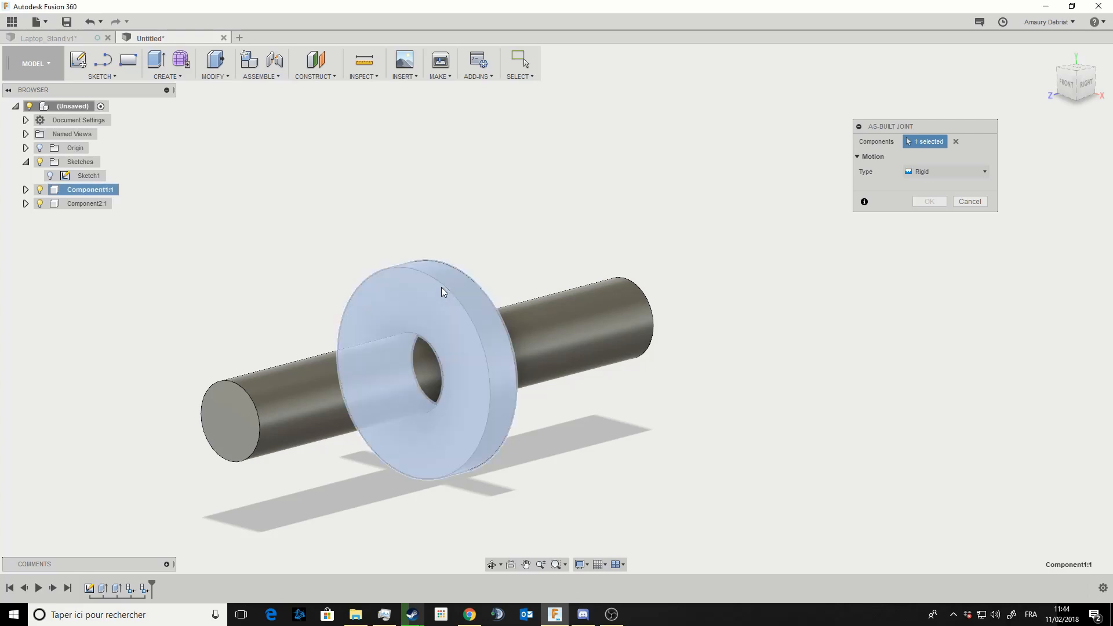
{"action": "left_click", "coordinate": [332, 391]}
{"action": "left_click", "coordinate": [943, 173]}
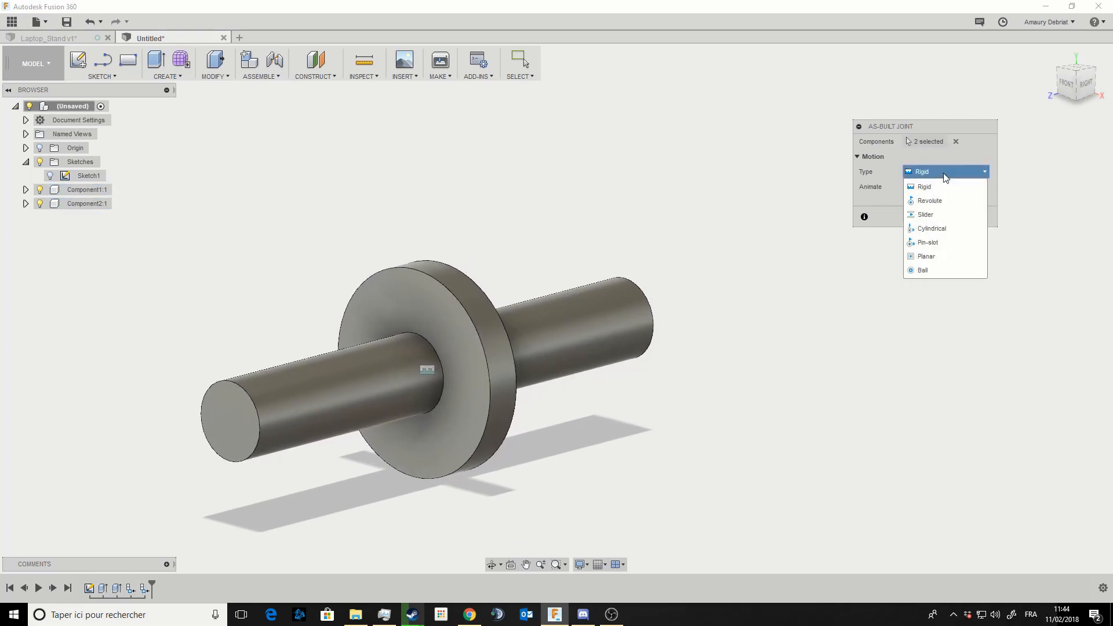
{"action": "left_click", "coordinate": [928, 215]}
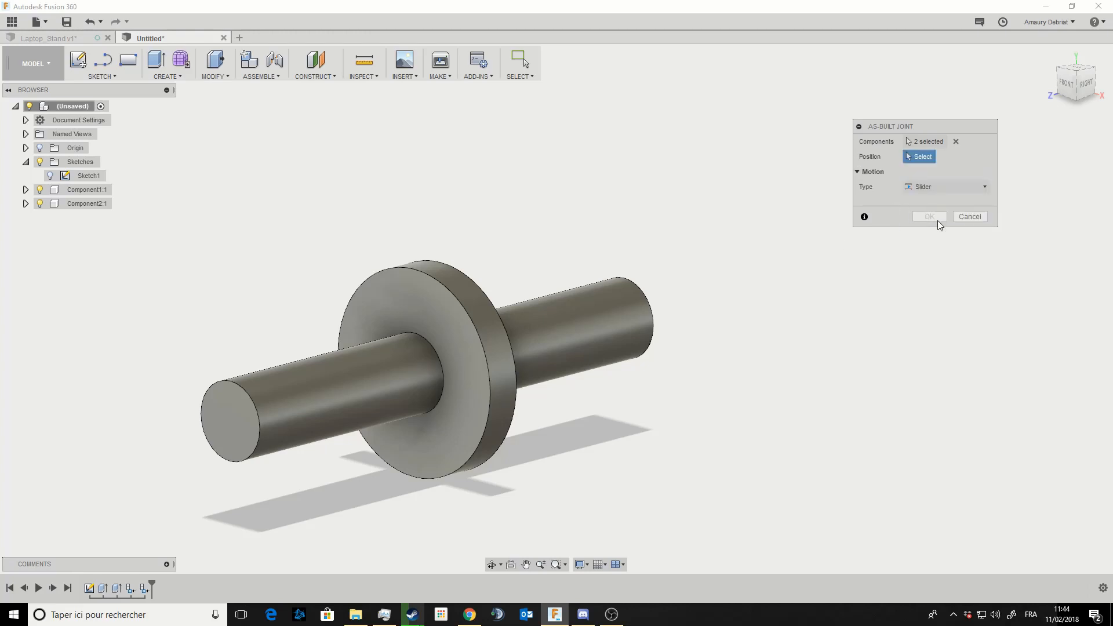
{"action": "left_click", "coordinate": [918, 184]}
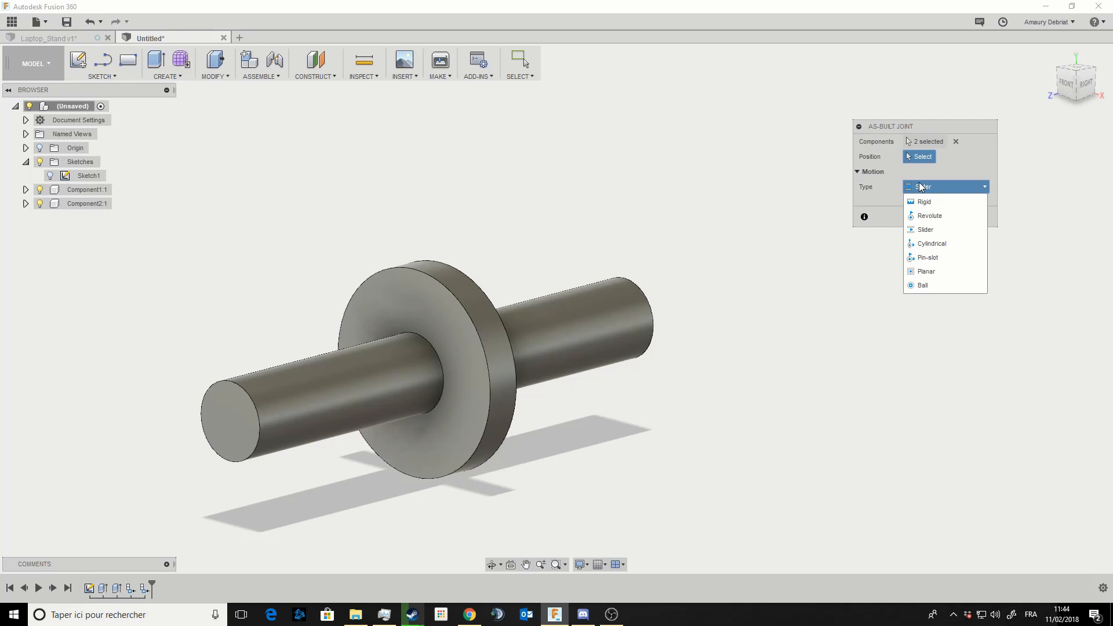
{"action": "left_click", "coordinate": [918, 228]}
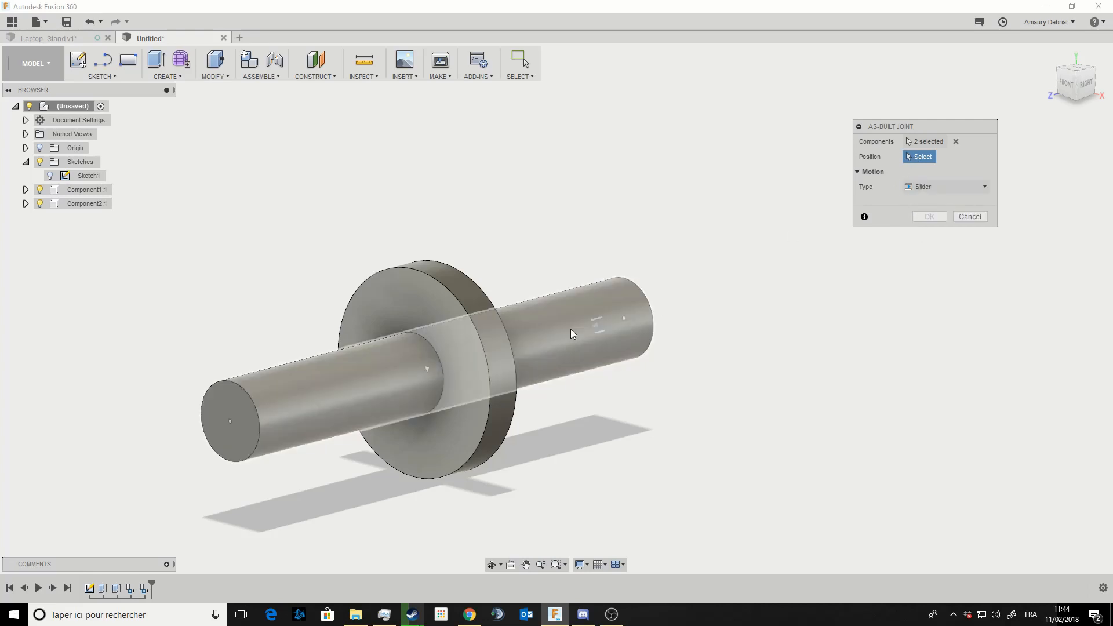
{"action": "left_click", "coordinate": [400, 382]}
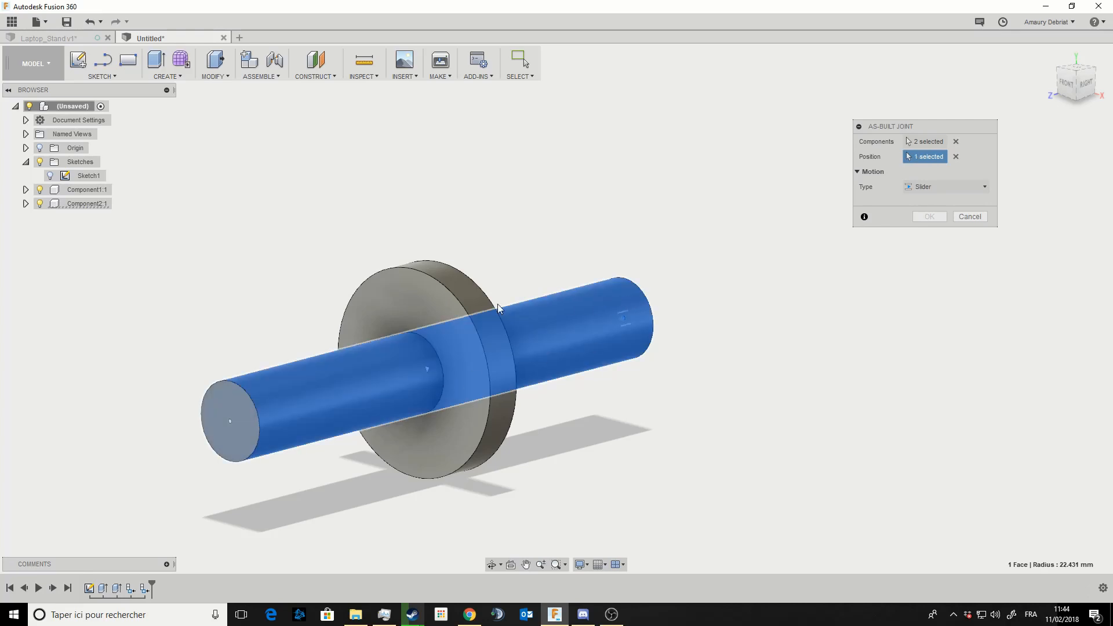
{"action": "middle_click_drag", "start_coordinate": [811, 273], "coordinate": [641, 316], "text": "shift"}
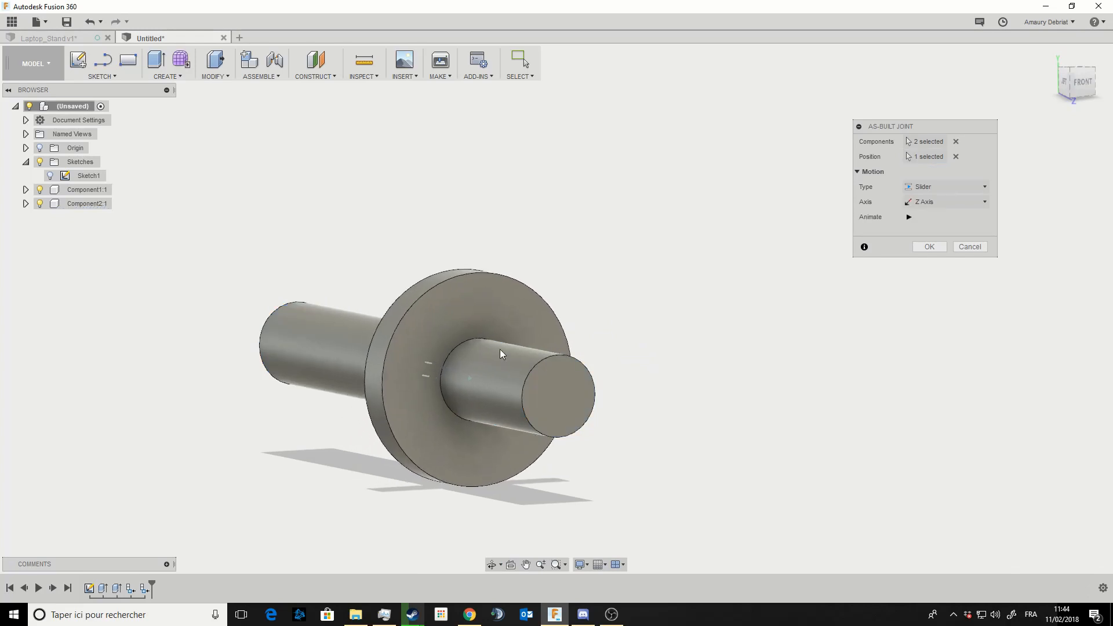
{"action": "middle_click_drag", "start_coordinate": [654, 290], "coordinate": [571, 284], "text": "shift"}
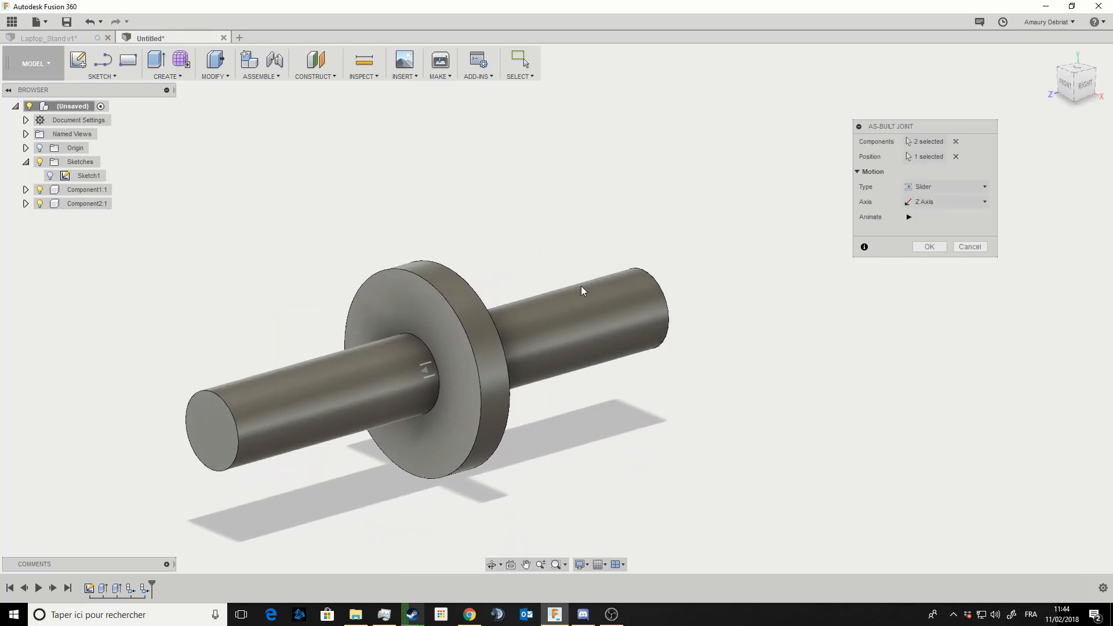
{"action": "left_click", "coordinate": [978, 247]}
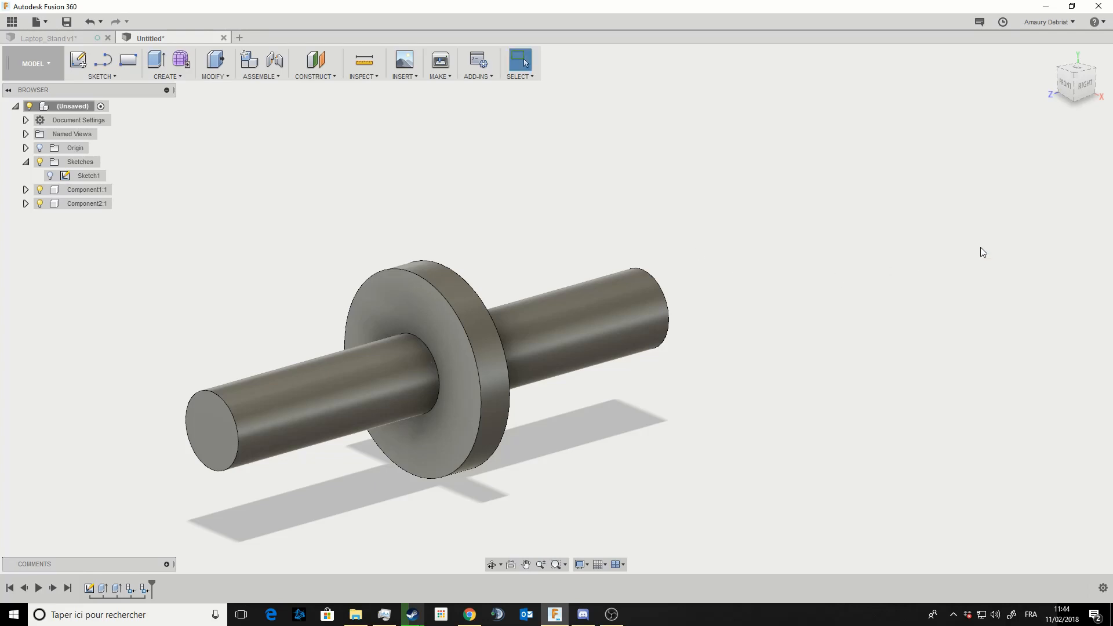
Undo both component conversions and the shaft and ring extrusions, going back to the open circle sketch.
{"action": "scroll", "coordinate": [839, 322], "scroll_direction": "up", "scroll_amount": 1}
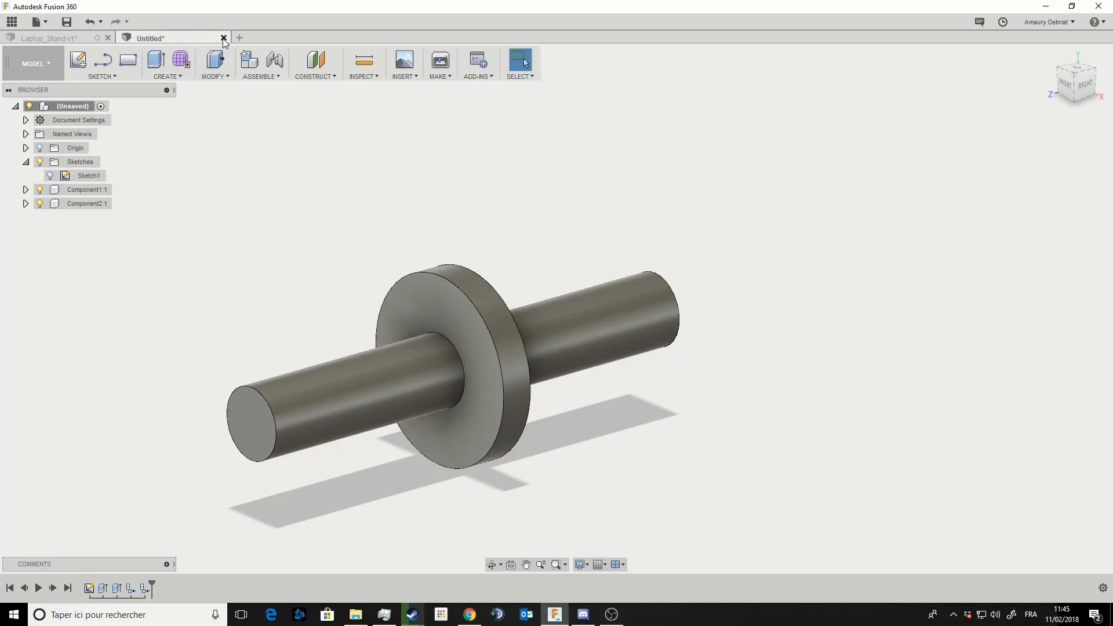
{"action": "key", "text": "ctrl+z"}
{"action": "key", "text": "ctrl+z"}
{"action": "key", "text": "ctrl+z"}
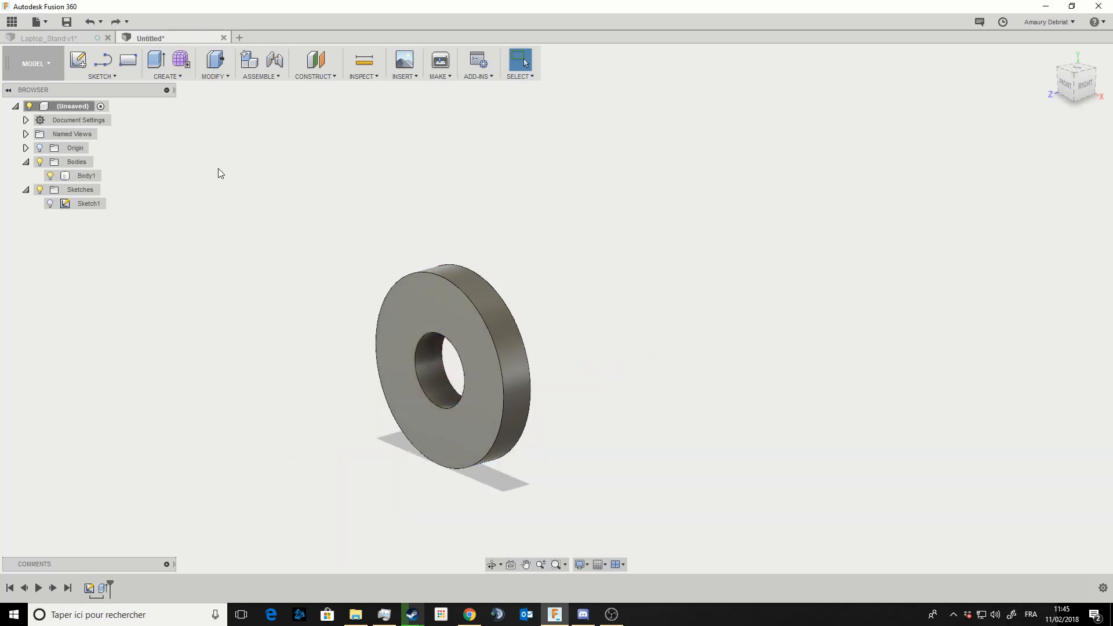
{"action": "key", "text": "ctrl+z"}
{"action": "key", "text": "ctrl+z"}
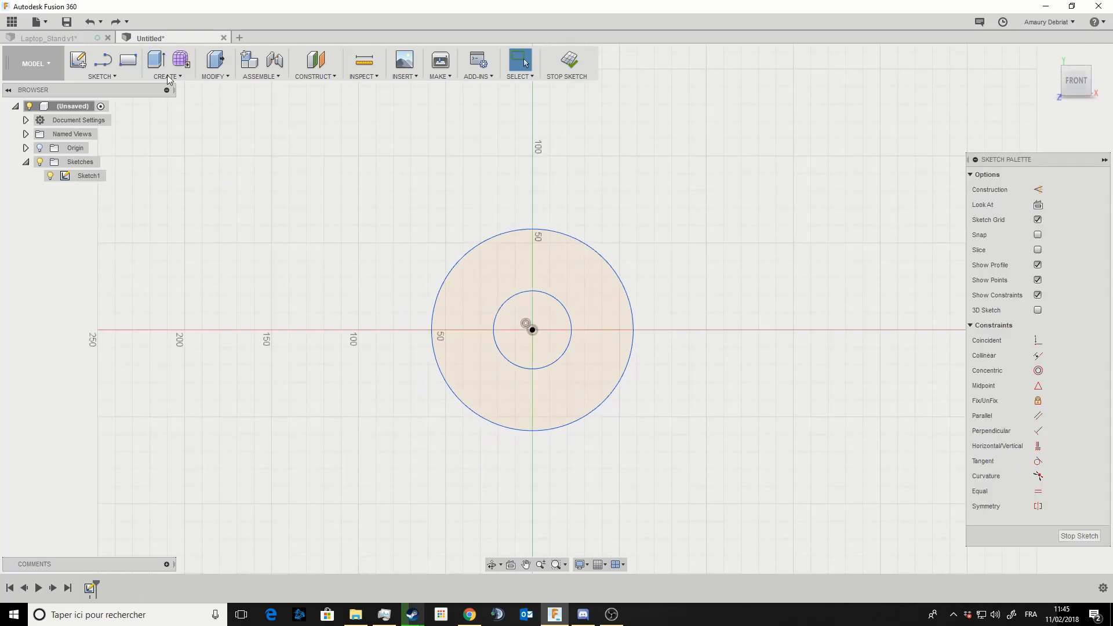
Close the untitled ring design without saving it and create a new empty design.
{"action": "left_click", "coordinate": [224, 38]}
{"action": "left_click", "coordinate": [660, 227]}
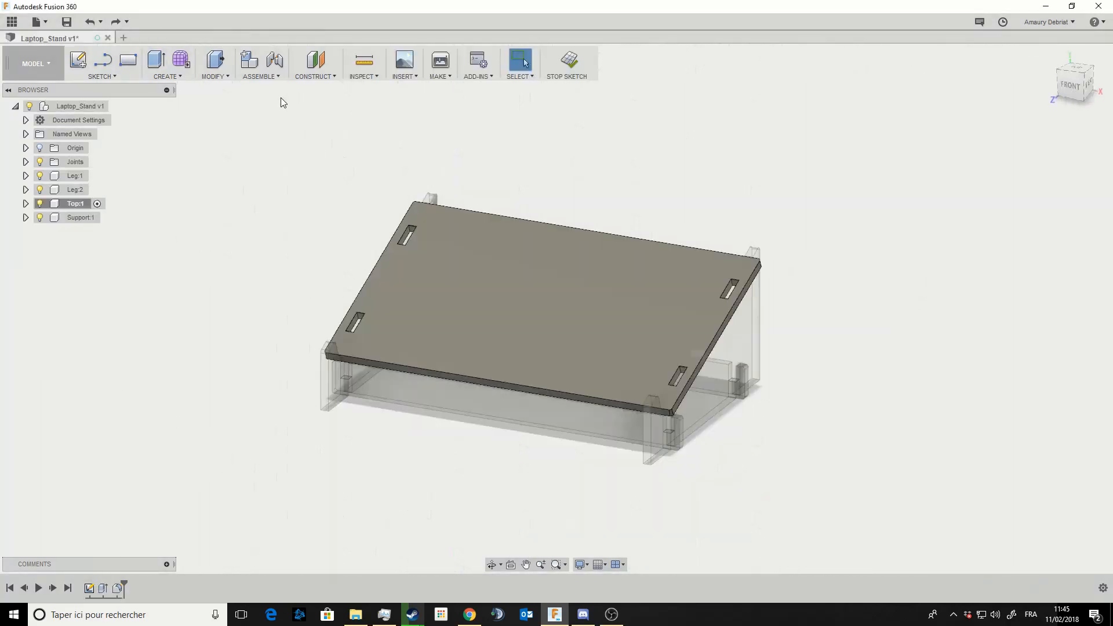
{"action": "left_click", "coordinate": [123, 37]}
{"action": "left_click", "coordinate": [102, 76]}
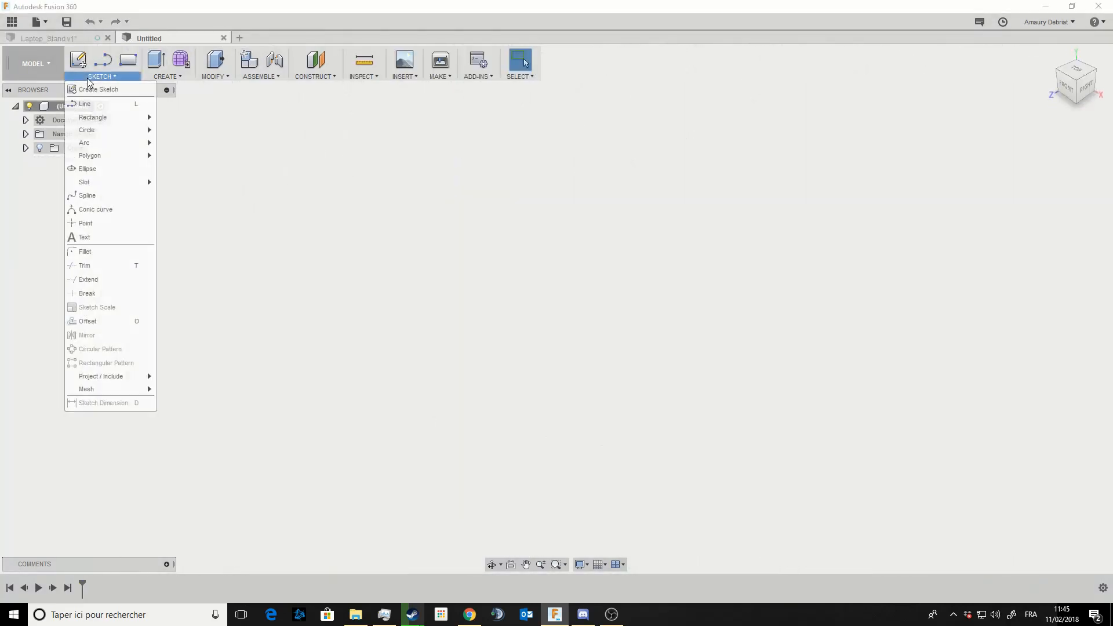
{"action": "left_click", "coordinate": [185, 119]}
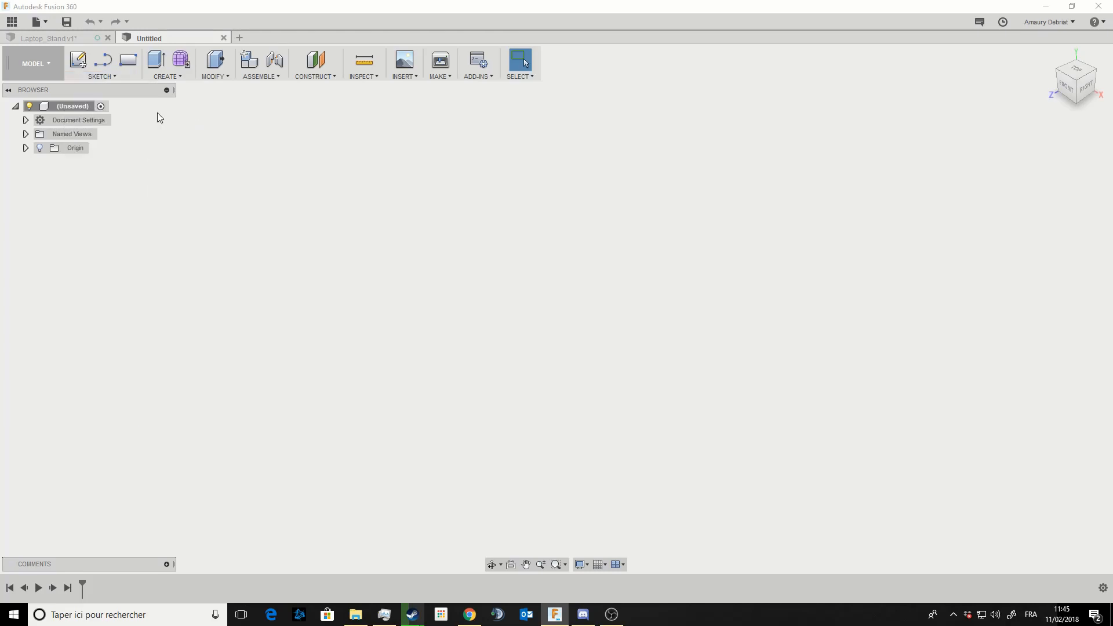
Create a new component under the root of the empty design.
{"action": "right_click", "coordinate": [79, 110]}
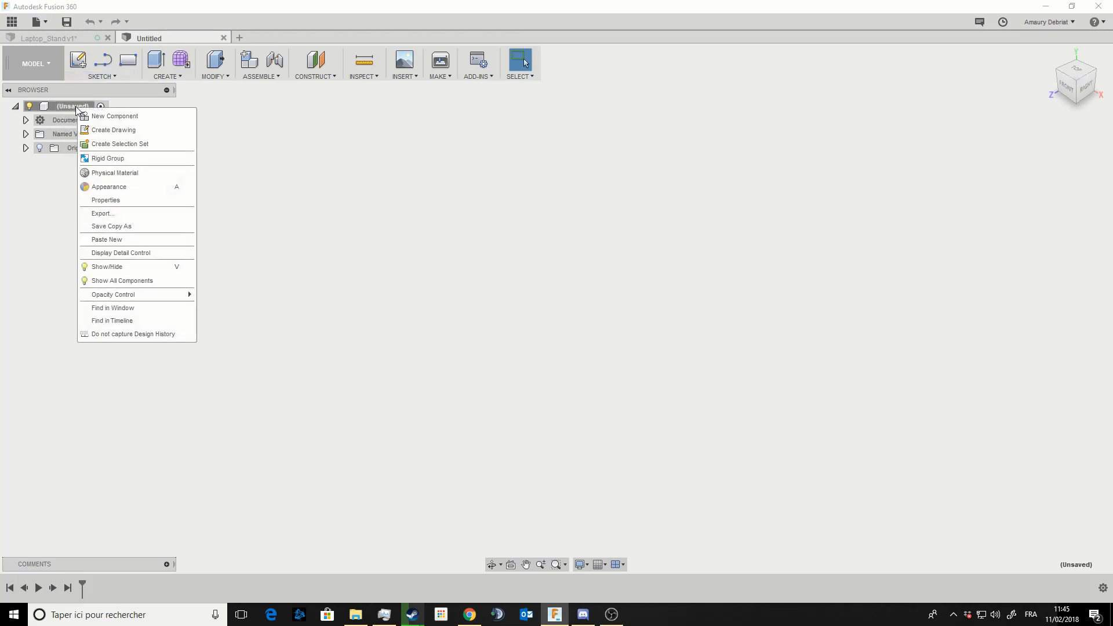
{"action": "left_click", "coordinate": [244, 147]}
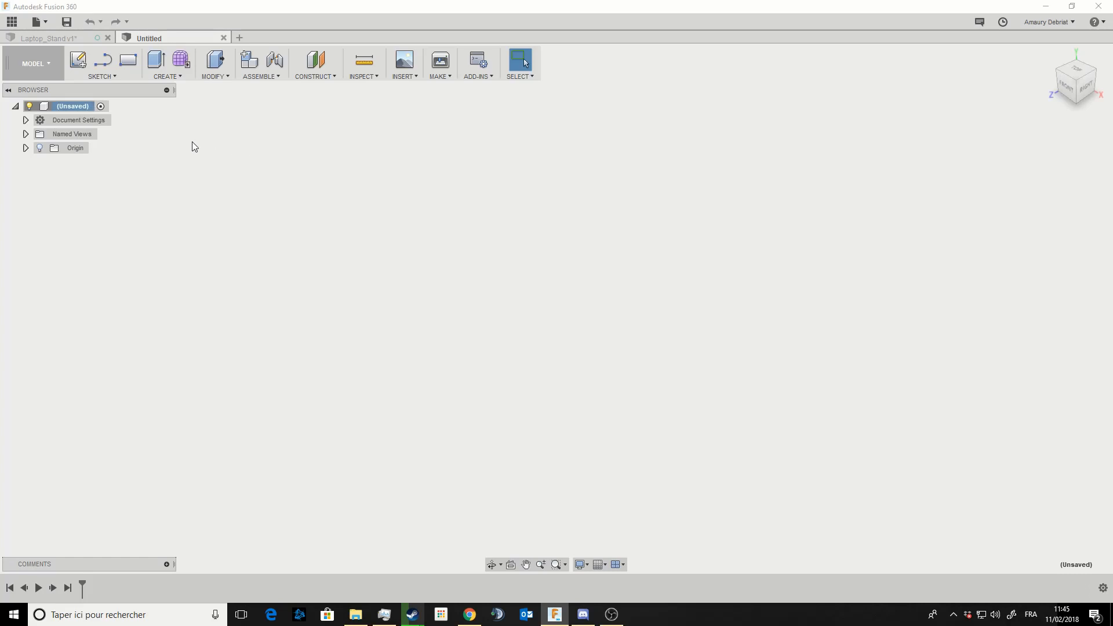
{"action": "right_click", "coordinate": [83, 110]}
{"action": "left_click", "coordinate": [116, 119]}
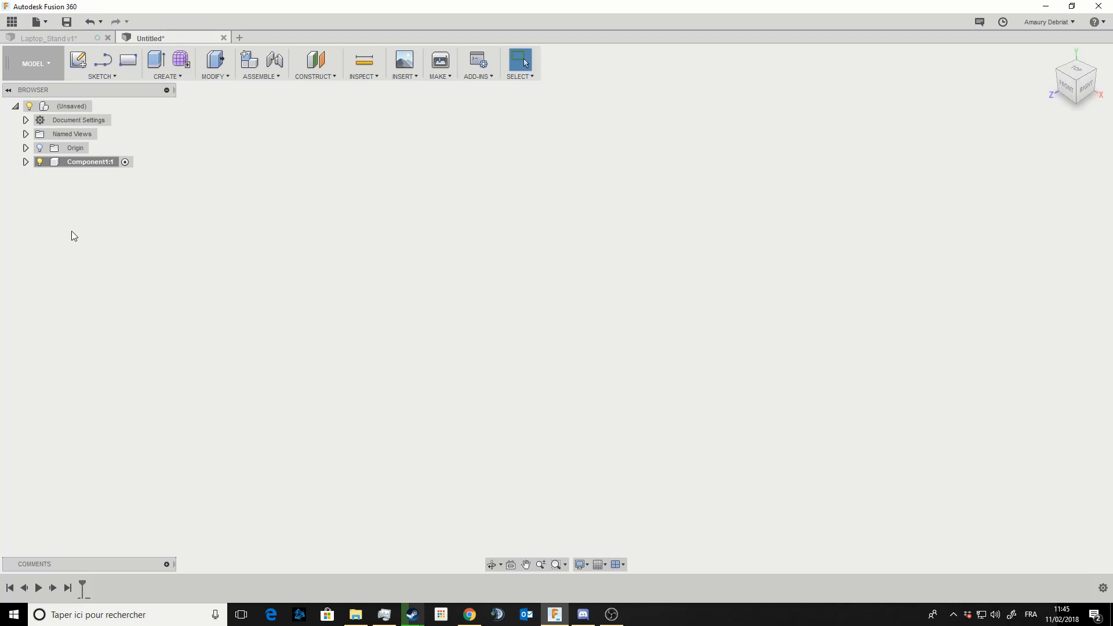
Rename the new component as Disque and expand it in the browser.
{"action": "left_click", "coordinate": [90, 164]}
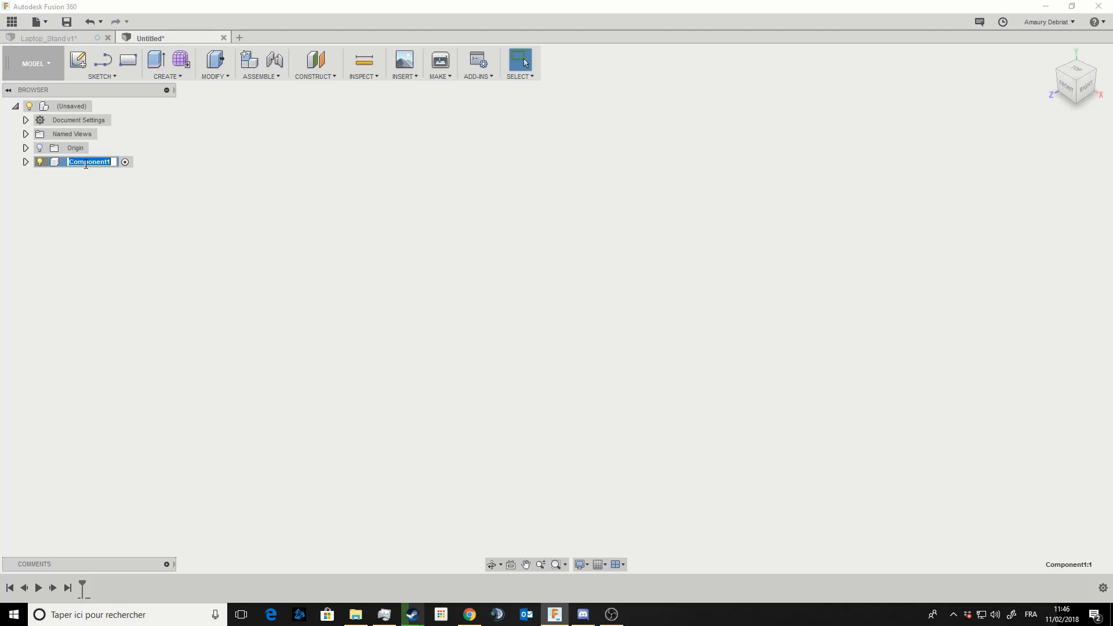
{"action": "type", "text": "Disque"}
{"action": "key", "text": "Return"}
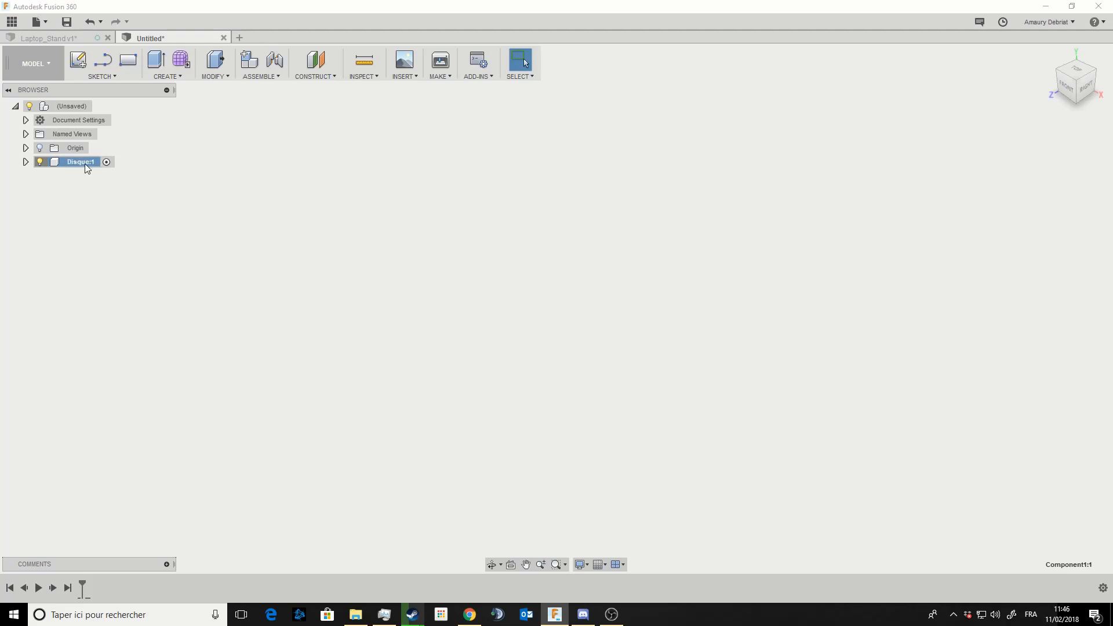
{"action": "left_click", "coordinate": [26, 161]}
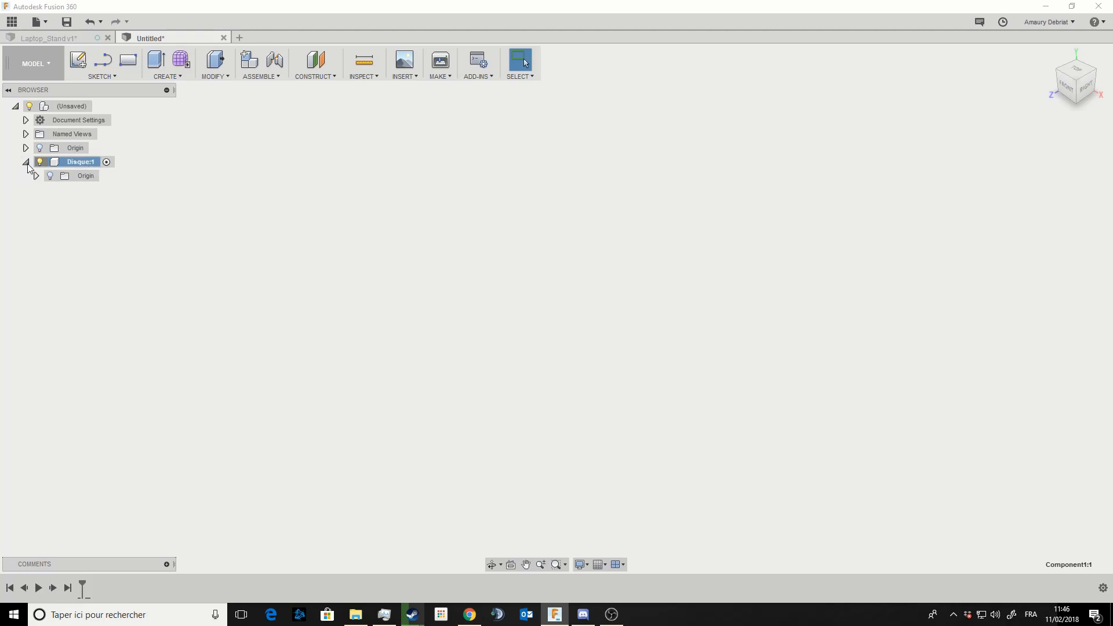
Sketch two concentric circles of 50 mm and 100 mm diameter at the origin on the front plane inside the Disque component.
{"action": "left_click", "coordinate": [79, 65]}
{"action": "left_click", "coordinate": [530, 310]}
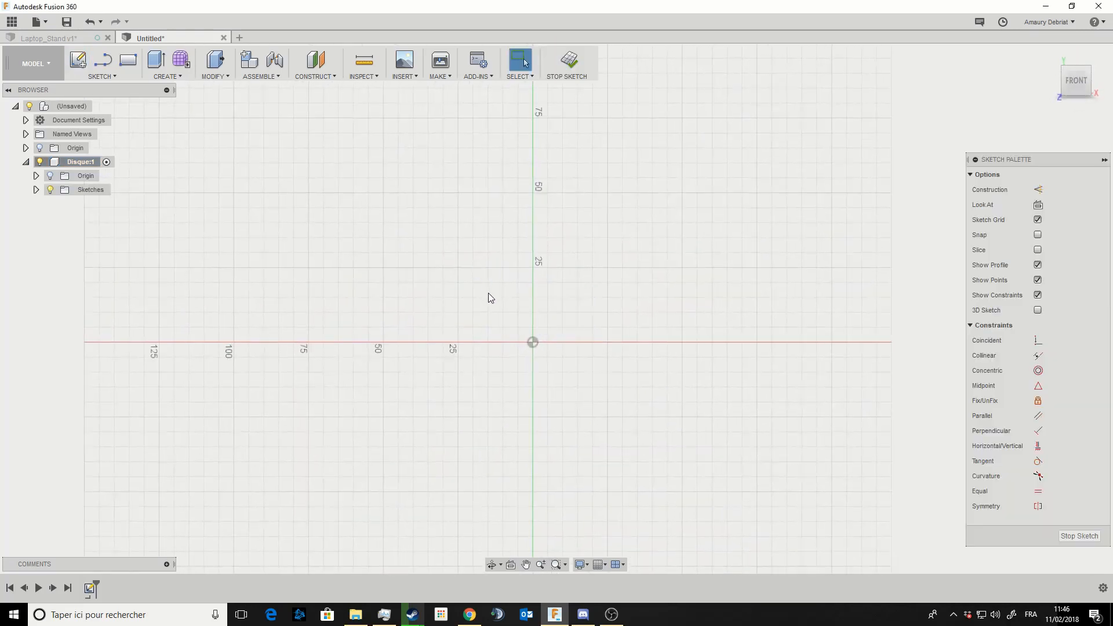
{"action": "key", "text": "c"}
{"action": "left_click", "coordinate": [532, 342]}
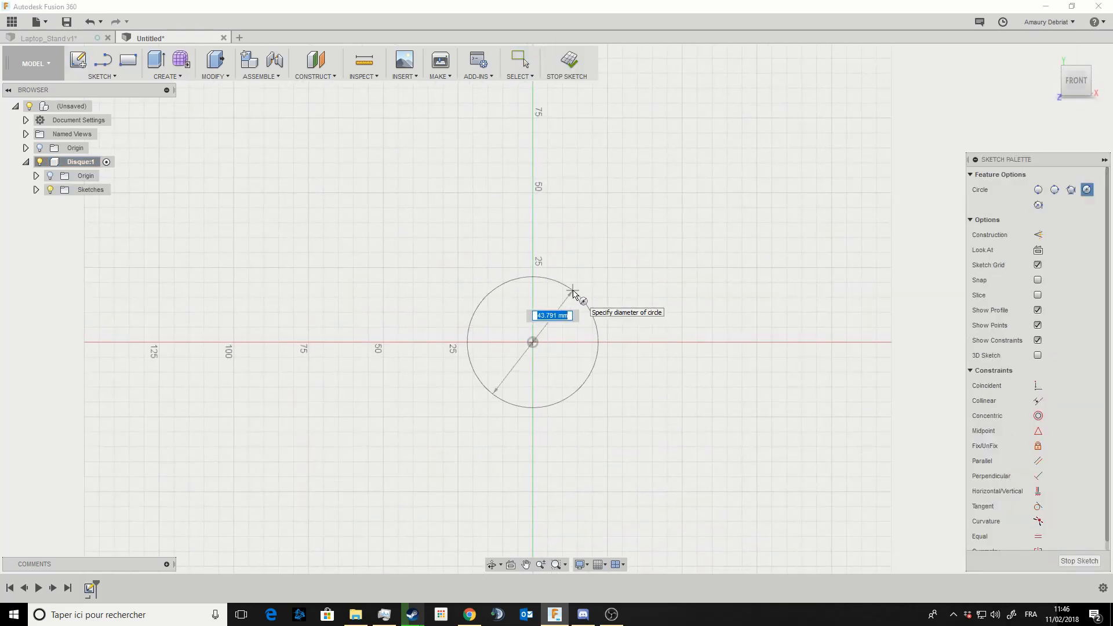
{"action": "type", "text": "50"}
{"action": "key", "text": "Return"}
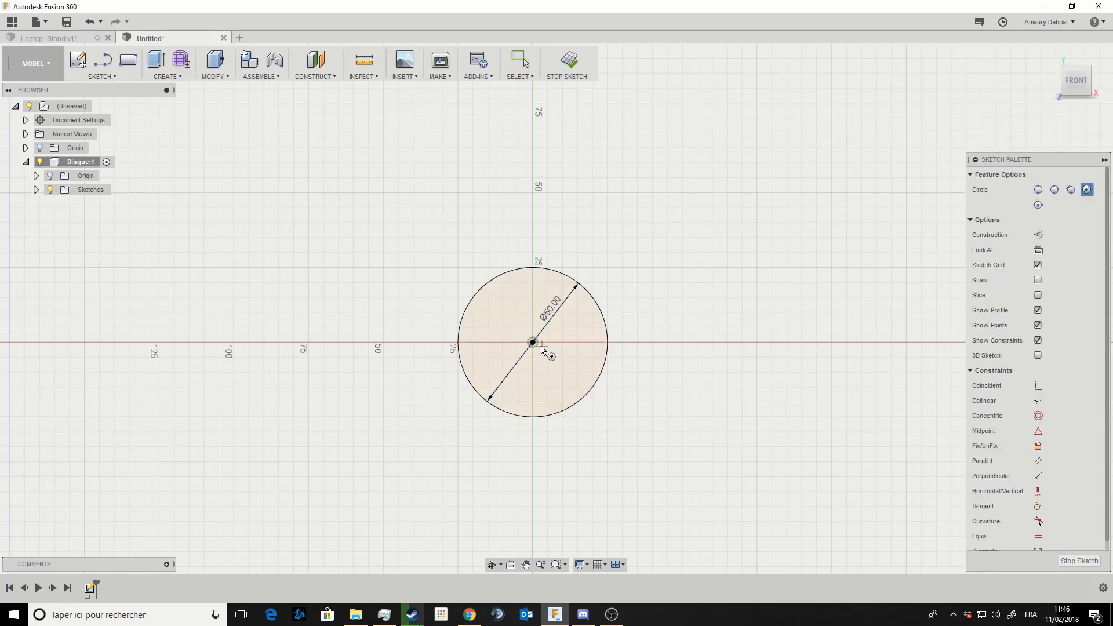
{"action": "left_click", "coordinate": [533, 342]}
{"action": "type", "text": "100"}
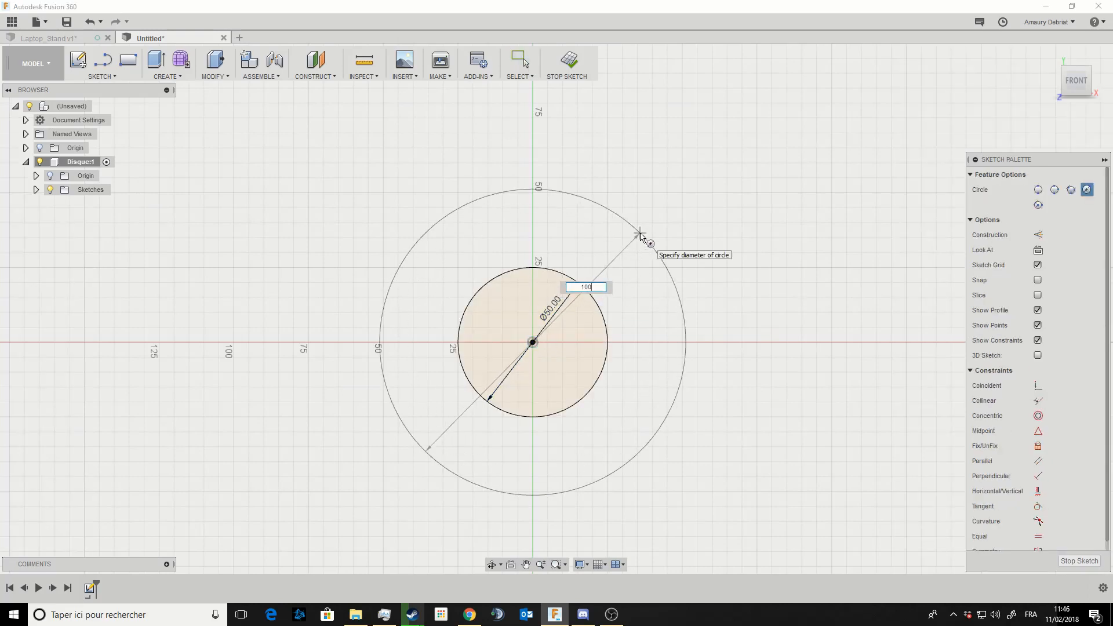
{"action": "key", "text": "Return"}
{"action": "key", "text": "Escape"}
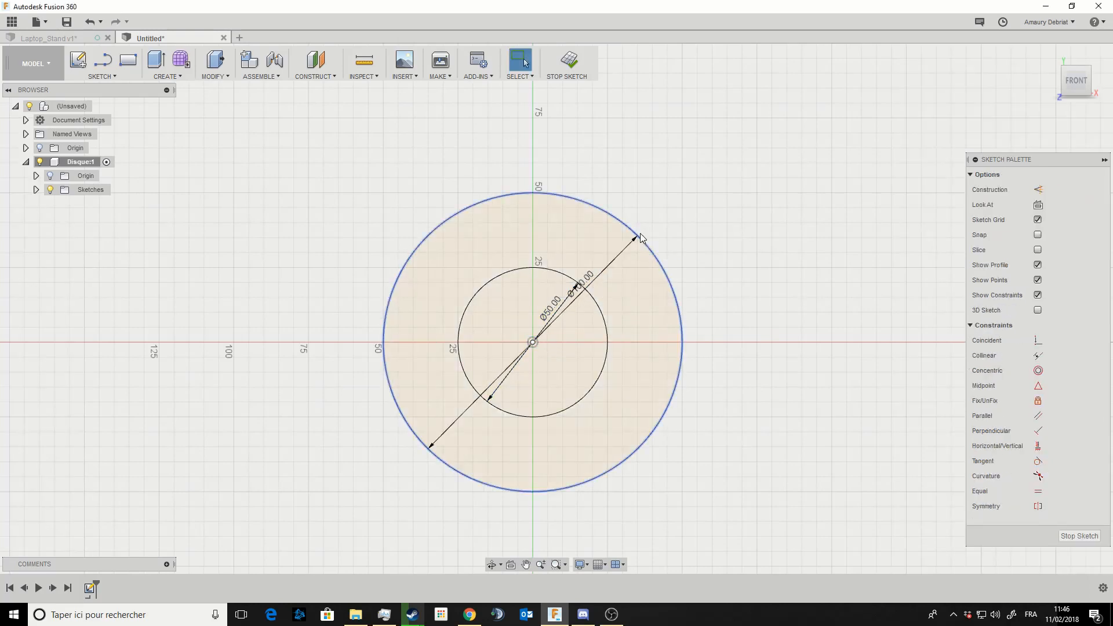
Extrude the ring profile between the two circles by 10 mm as a new body.
{"action": "left_click", "coordinate": [636, 284]}
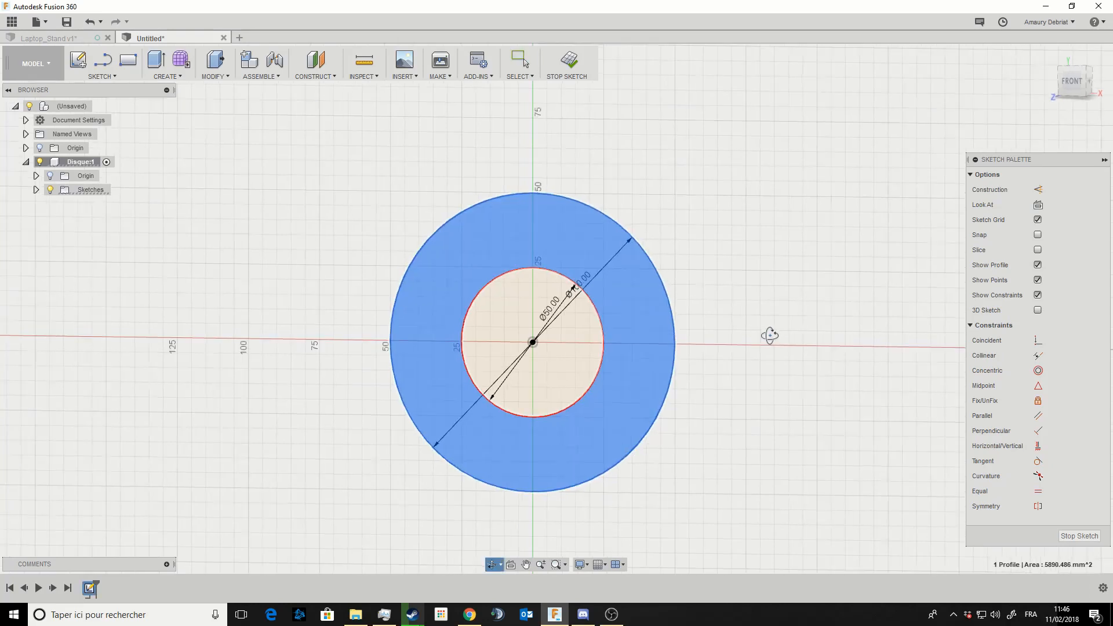
{"action": "type", "text": "e20"}
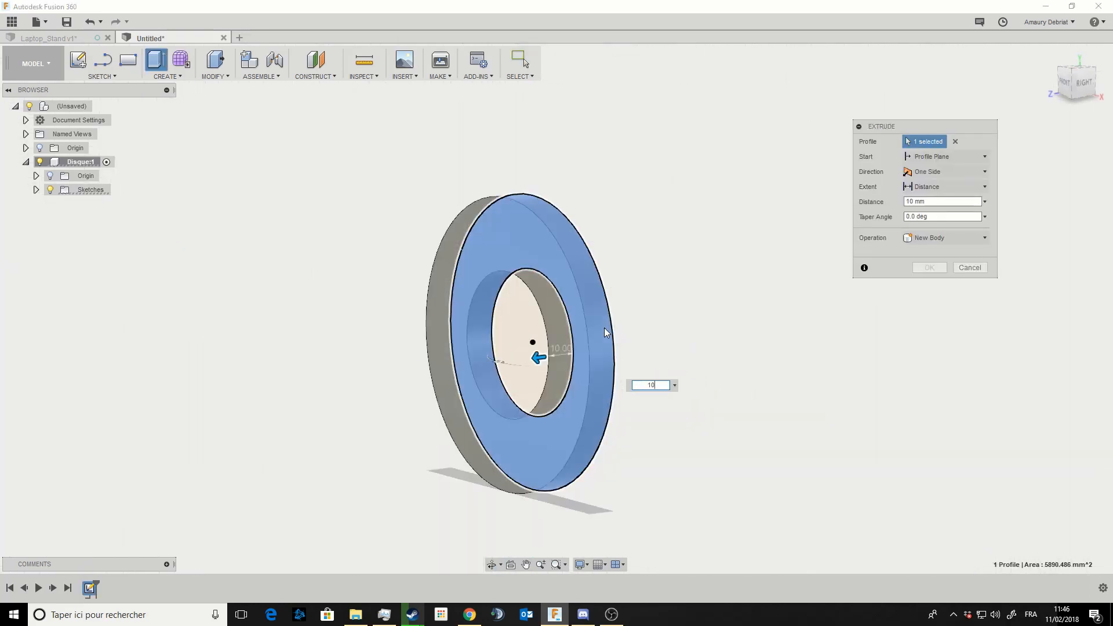
{"action": "key", "text": "Return"}
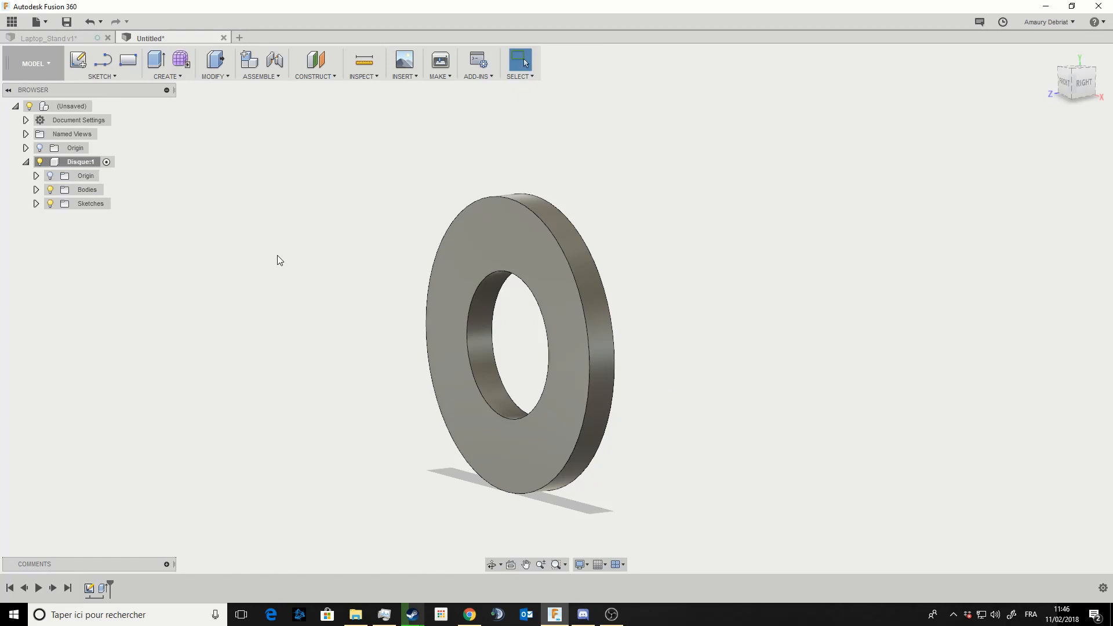
Save the ring design under the name Disque in the Tutos Fusion Youtube project.
{"action": "key", "text": "ctrl+s"}
{"action": "type", "text": "D"}
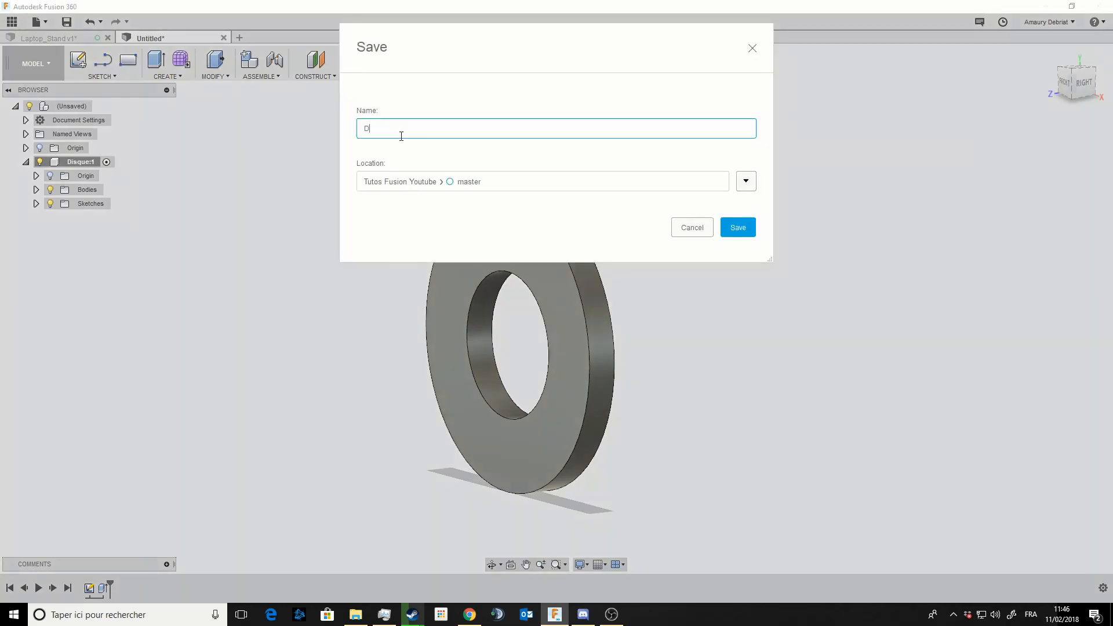
{"action": "type", "text": "isque"}
{"action": "left_click", "coordinate": [739, 227]}
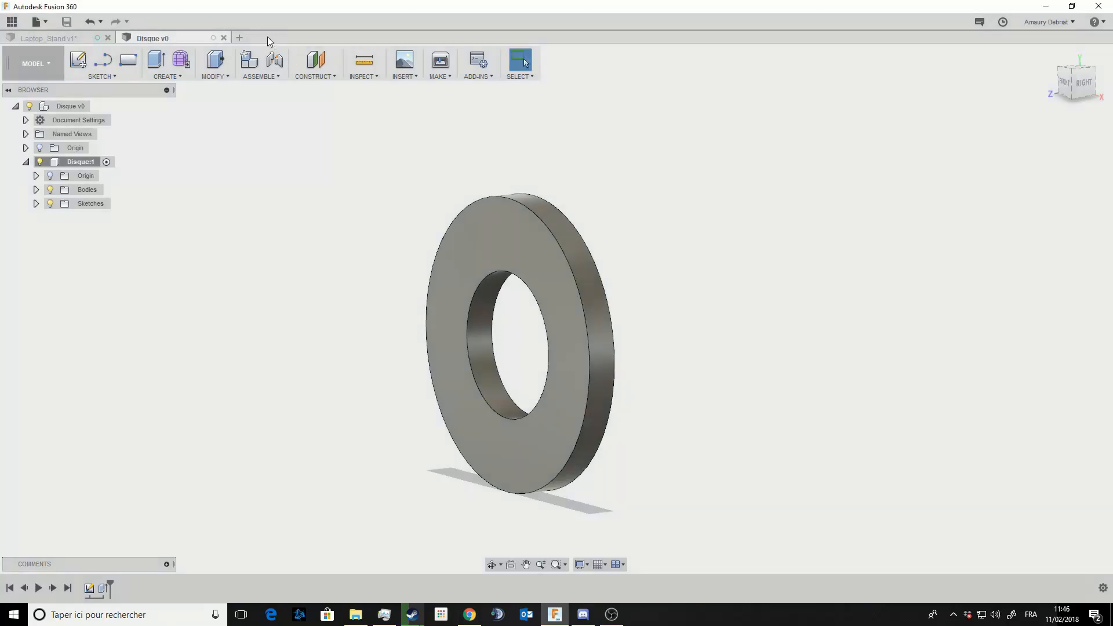
Create a new empty design and start a sketch on the front plane, closing it without drawing anything.
{"action": "left_click", "coordinate": [240, 38]}
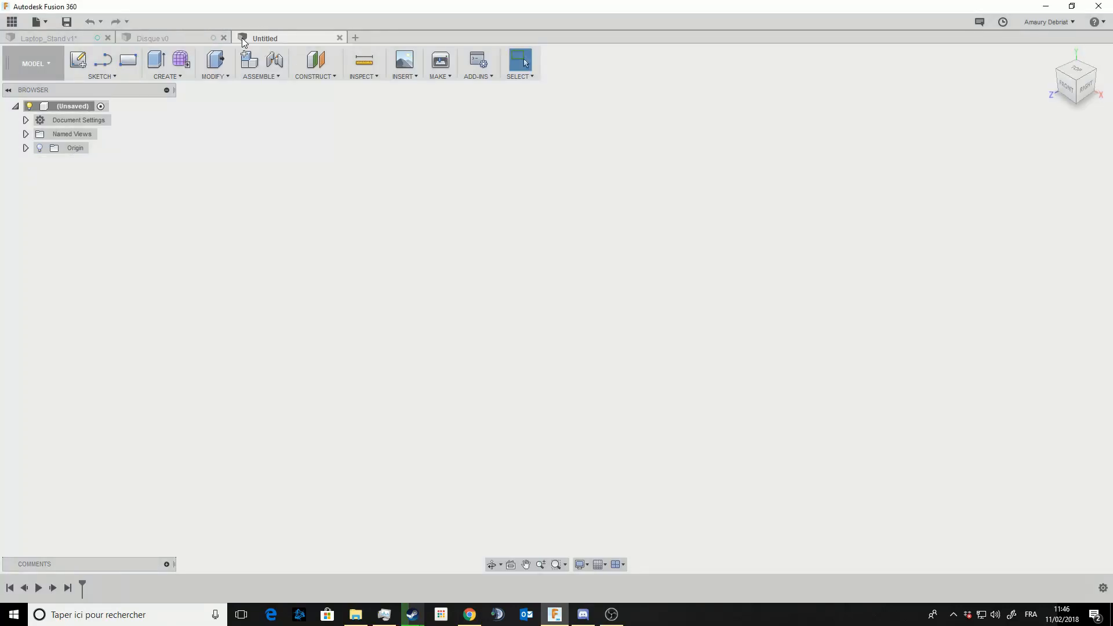
{"action": "left_click", "coordinate": [78, 60]}
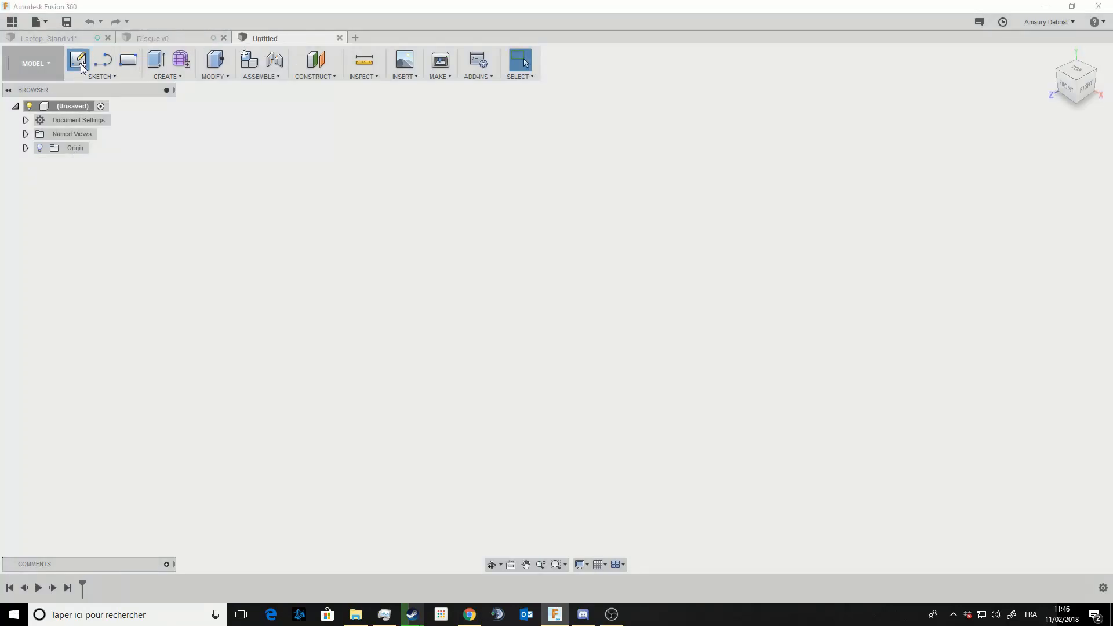
{"action": "left_click", "coordinate": [568, 294]}
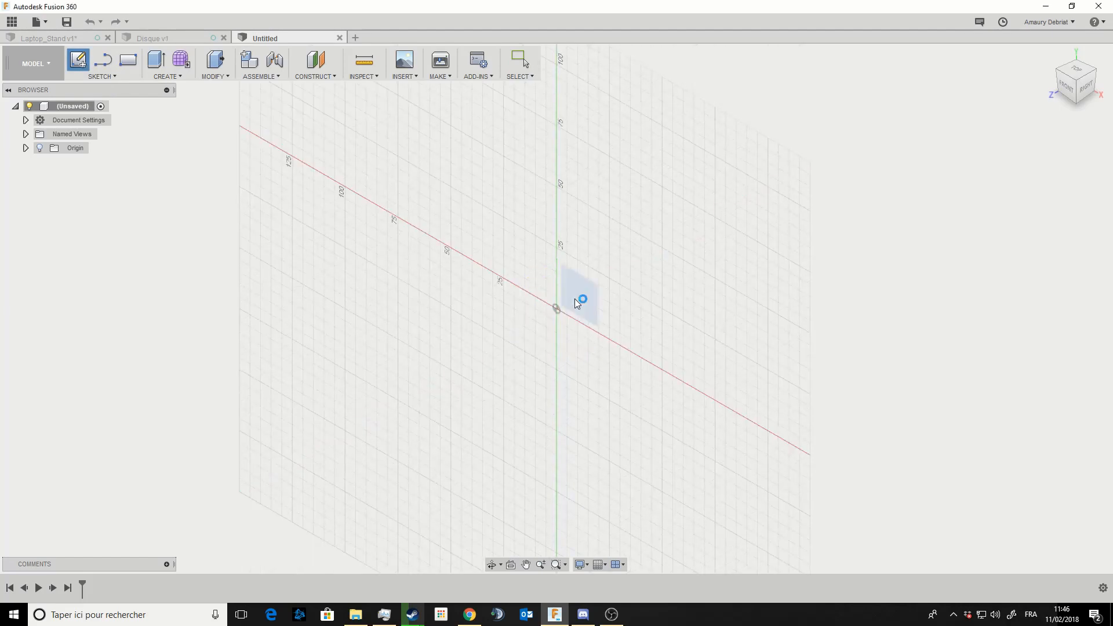
{"action": "left_click", "coordinate": [565, 65]}
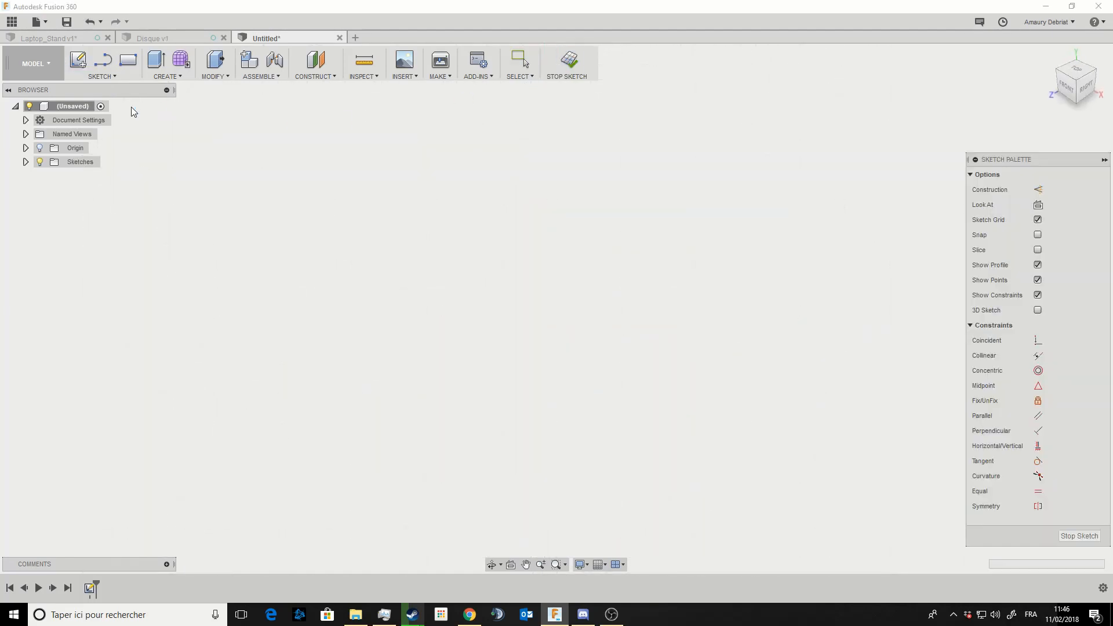
Create a new component under the root of the new design and rename it as Axe.
{"action": "right_click", "coordinate": [69, 109]}
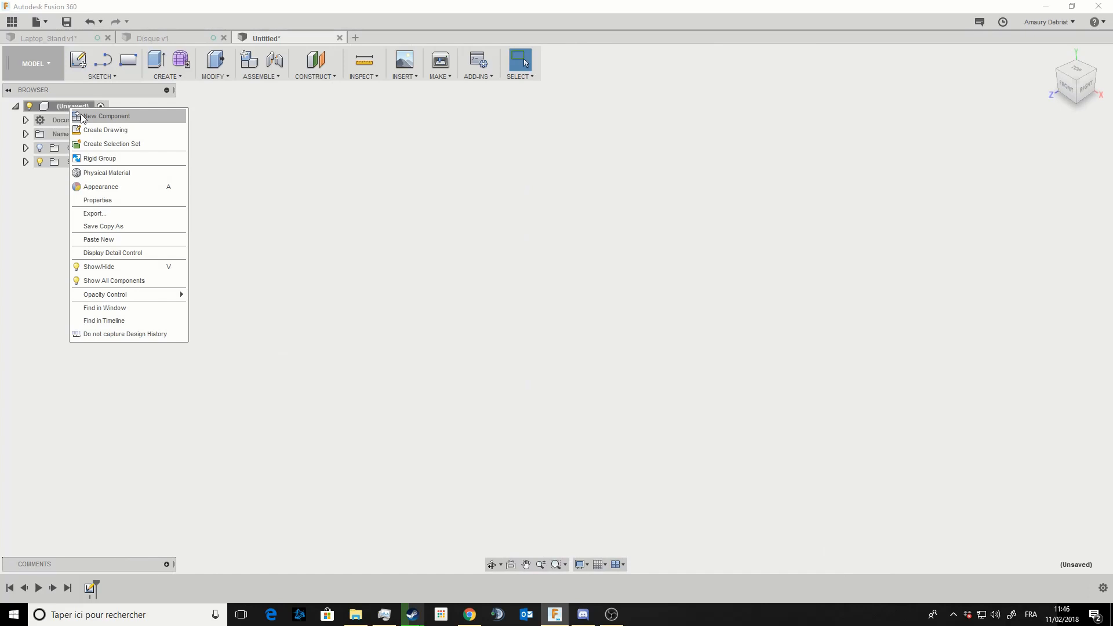
{"action": "left_click", "coordinate": [81, 116]}
{"action": "left_click", "coordinate": [92, 176]}
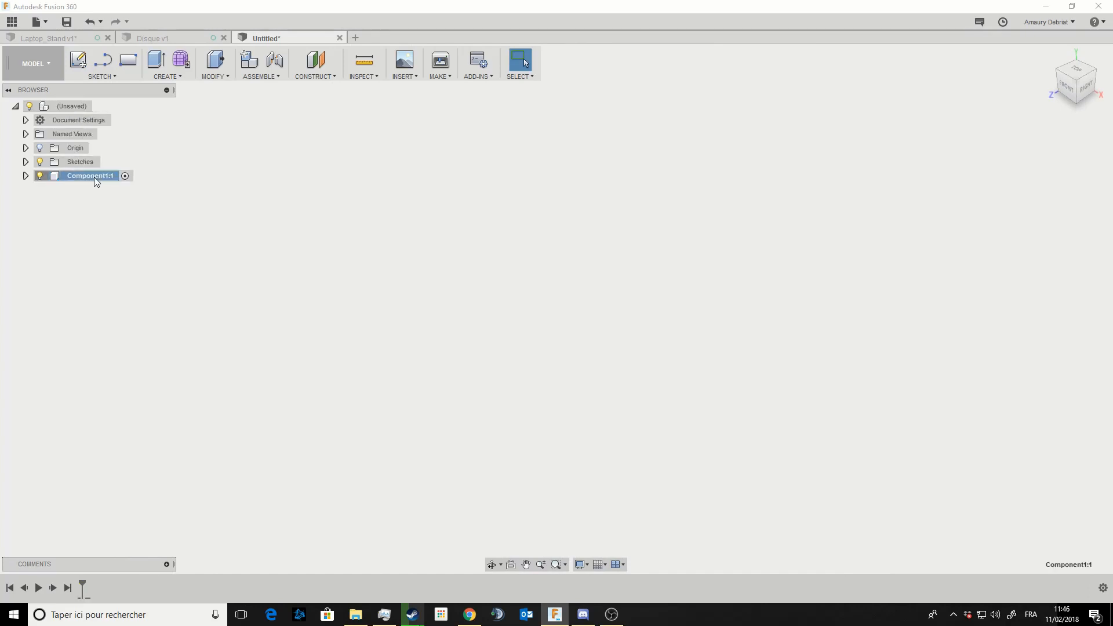
{"action": "double_click", "coordinate": [92, 176]}
{"action": "type", "text": "Axe"}
{"action": "key", "text": "Return"}
Sketch a circle of 50 mm diameter at the origin on the front plane inside the Axe component.
{"action": "left_click", "coordinate": [77, 60]}
{"action": "left_click", "coordinate": [551, 293]}
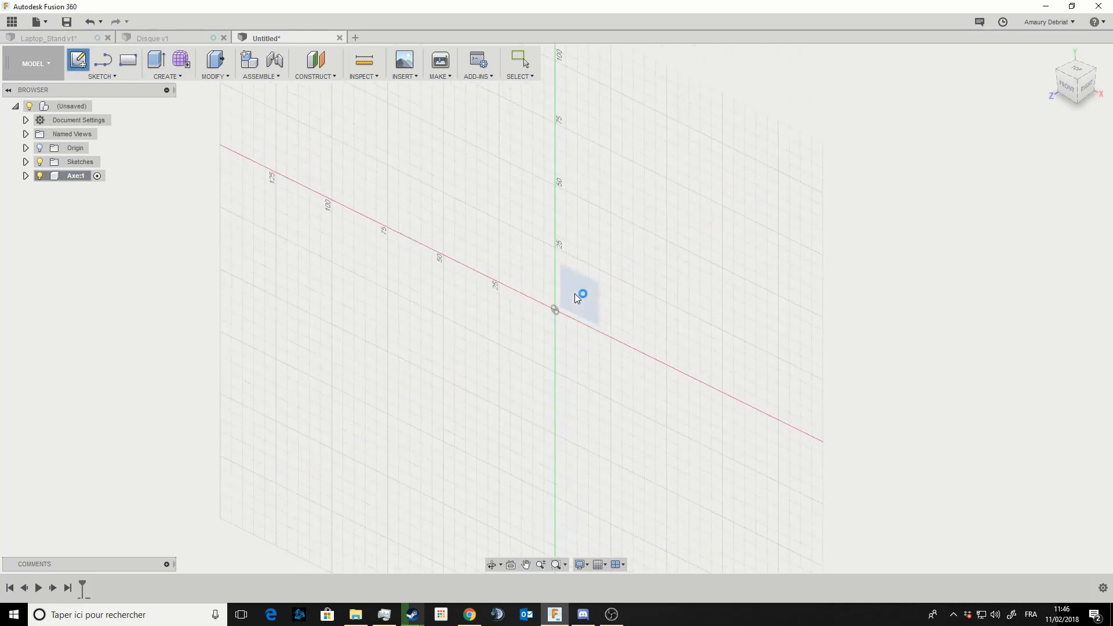
{"action": "key", "text": "c"}
{"action": "left_click", "coordinate": [525, 342]}
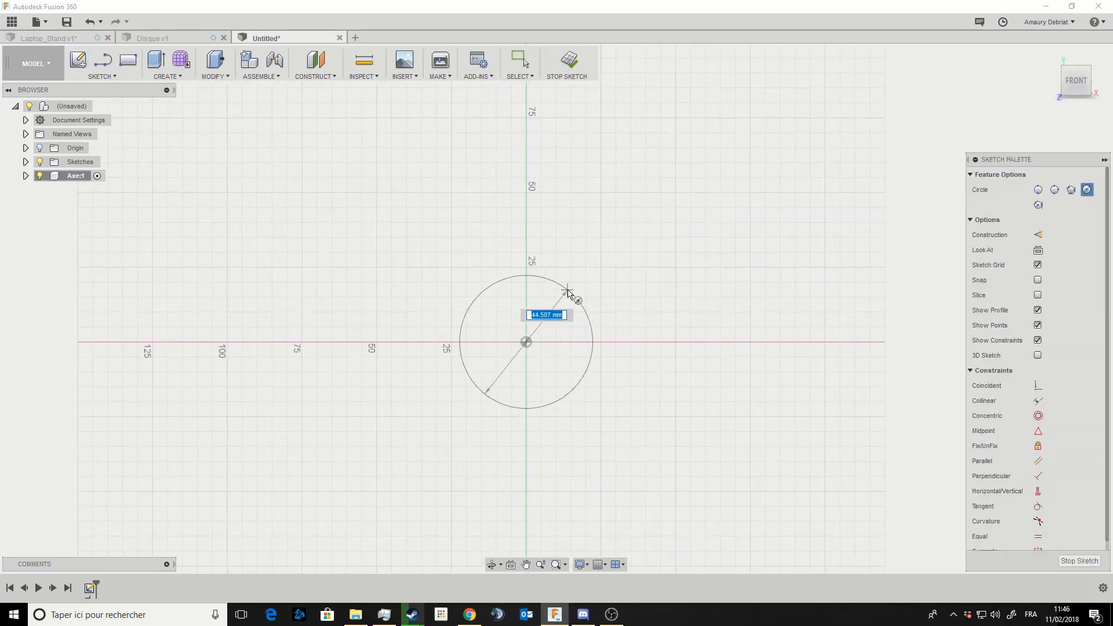
{"action": "type", "text": "50"}
{"action": "key", "text": "Tab"}
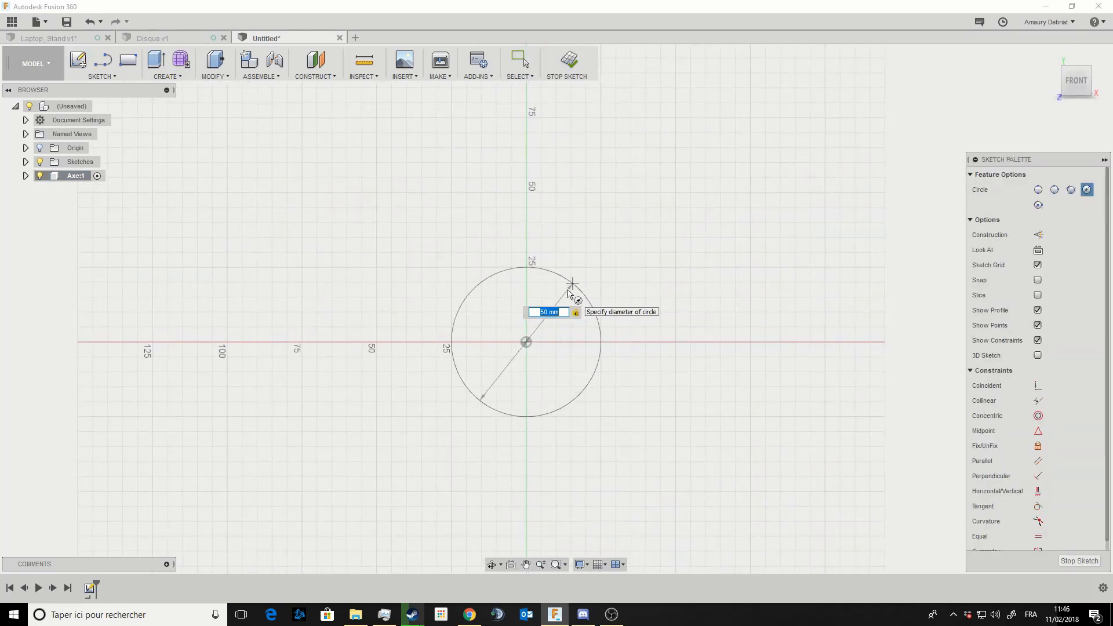
{"action": "key", "text": "Return"}
Extrude the circle freehand into a long solid shaft.
{"action": "scroll", "coordinate": [571, 292], "scroll_direction": "down", "scroll_amount": 3}
{"action": "middle_click_drag", "start_coordinate": [671, 327], "coordinate": [573, 345], "text": "shift"}
{"action": "left_click", "coordinate": [554, 342]}
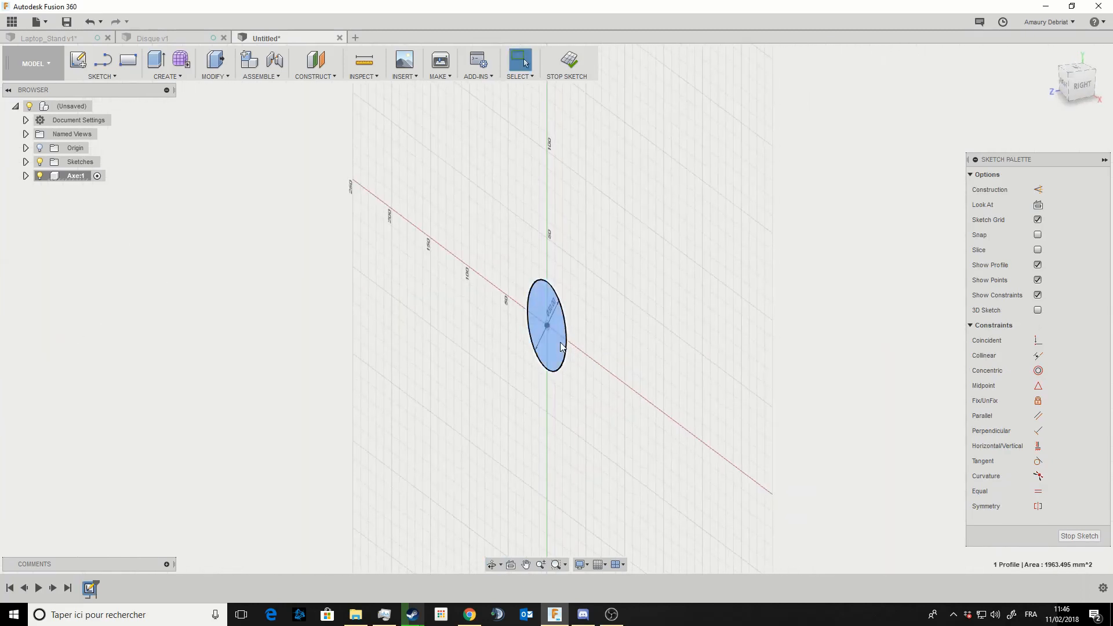
{"action": "key", "text": "e"}
{"action": "left_click_drag", "start_coordinate": [493, 325], "coordinate": [184, 376]}
{"action": "key", "text": "Return"}
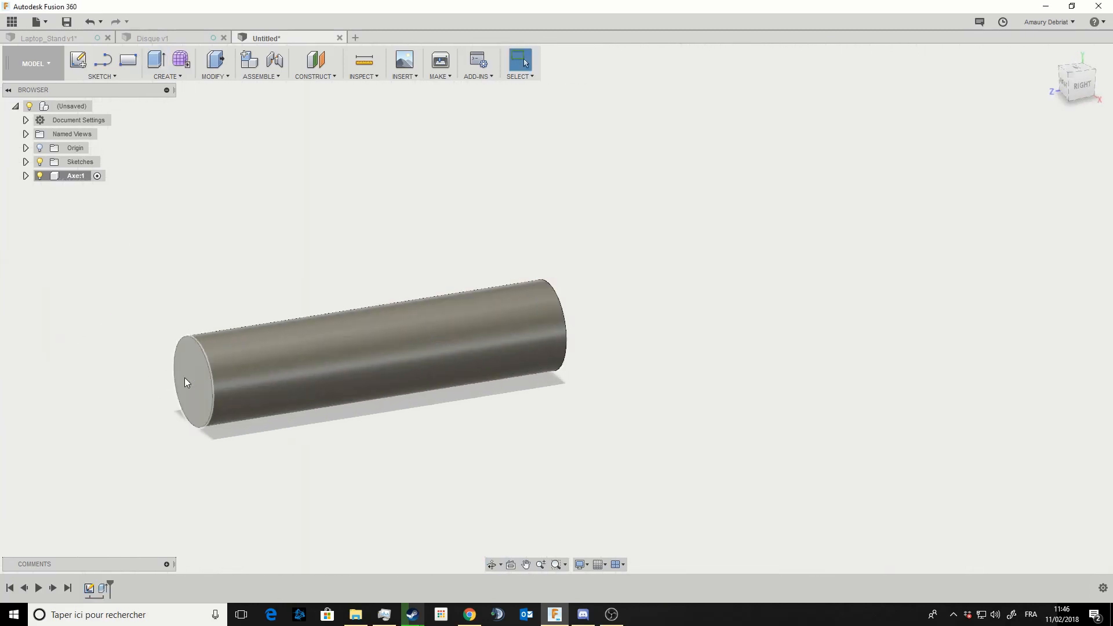
Save the shaft design under the name Axe in the Tutos Fusion Youtube project.
{"action": "scroll", "coordinate": [275, 248], "scroll_direction": "down", "scroll_amount": 1}
{"action": "scroll", "coordinate": [273, 245], "scroll_direction": "down", "scroll_amount": 1}
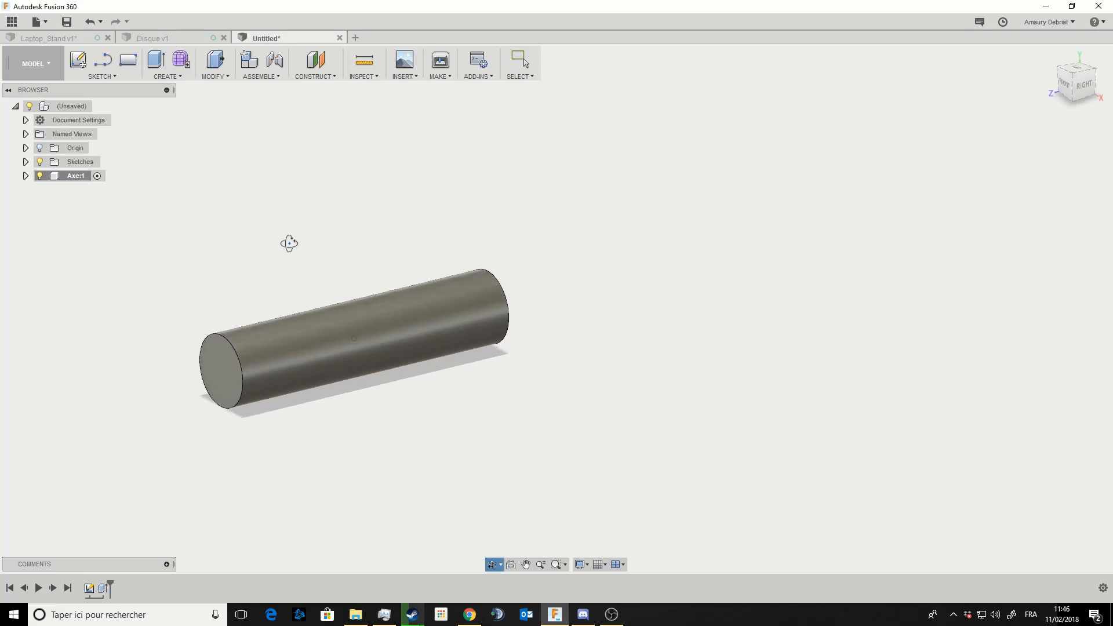
{"action": "key", "text": "ctrl+s"}
{"action": "type", "text": "Axe"}
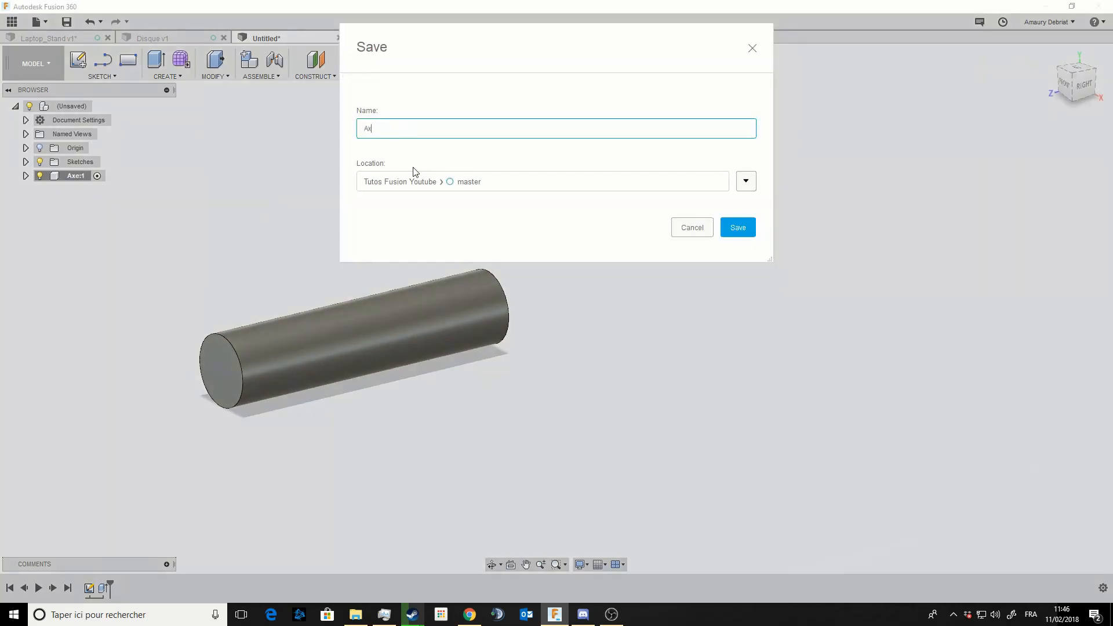
{"action": "key", "text": "Return"}
{"action": "scroll", "coordinate": [373, 177], "scroll_direction": "down", "scroll_amount": 3}
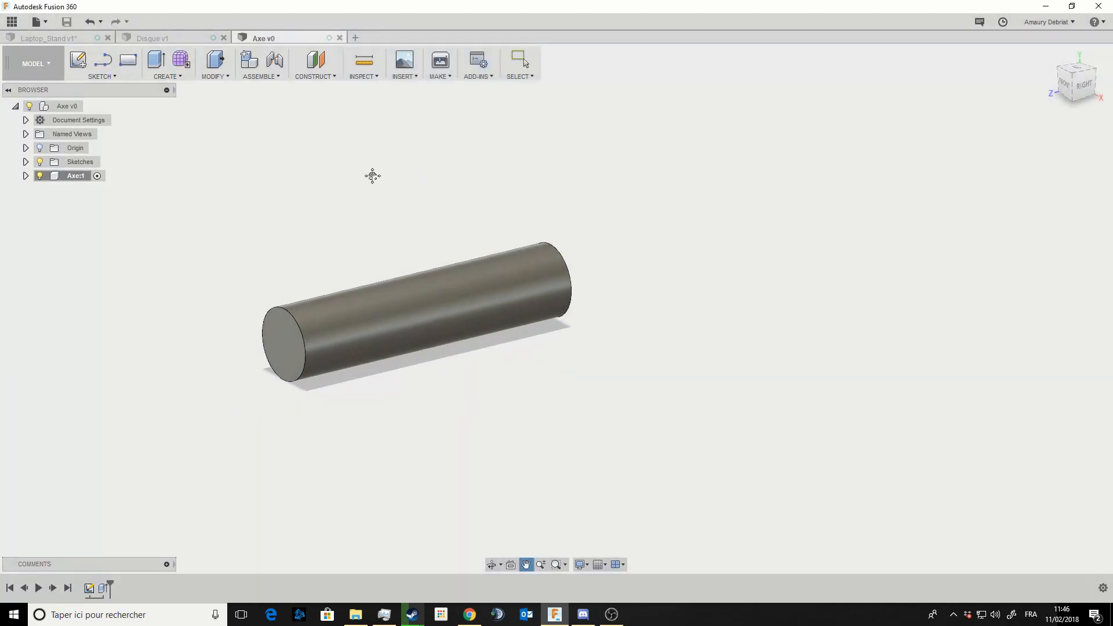
Insert the saved Disque design into the current design while the Axe component is active, keeping its default position.
{"action": "left_click", "coordinate": [12, 24]}
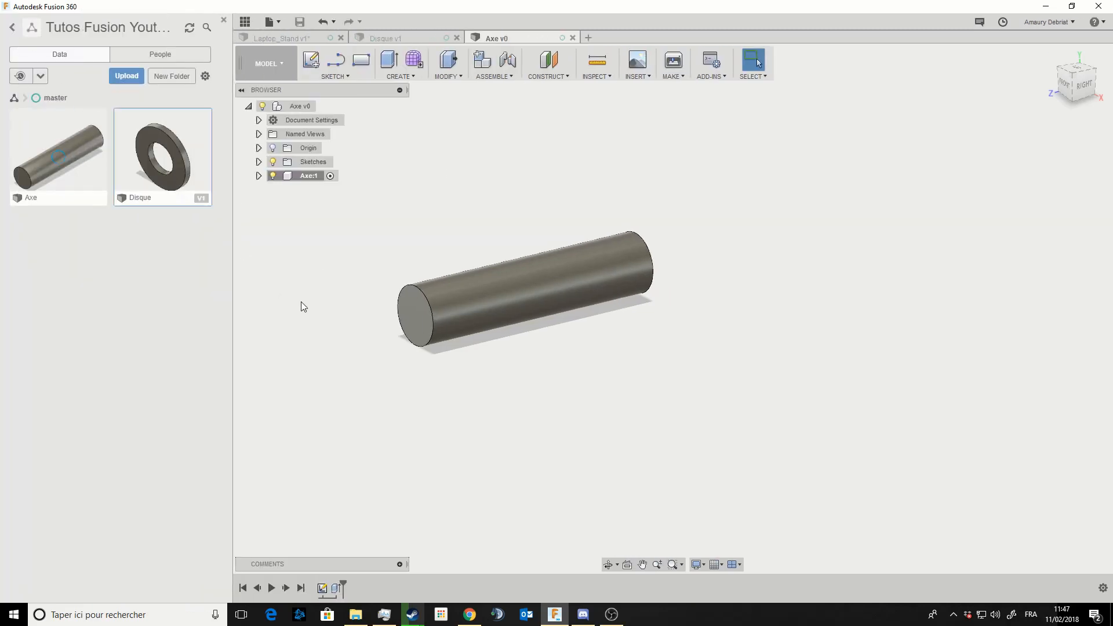
{"action": "right_click", "coordinate": [161, 167]}
{"action": "left_click", "coordinate": [93, 316]}
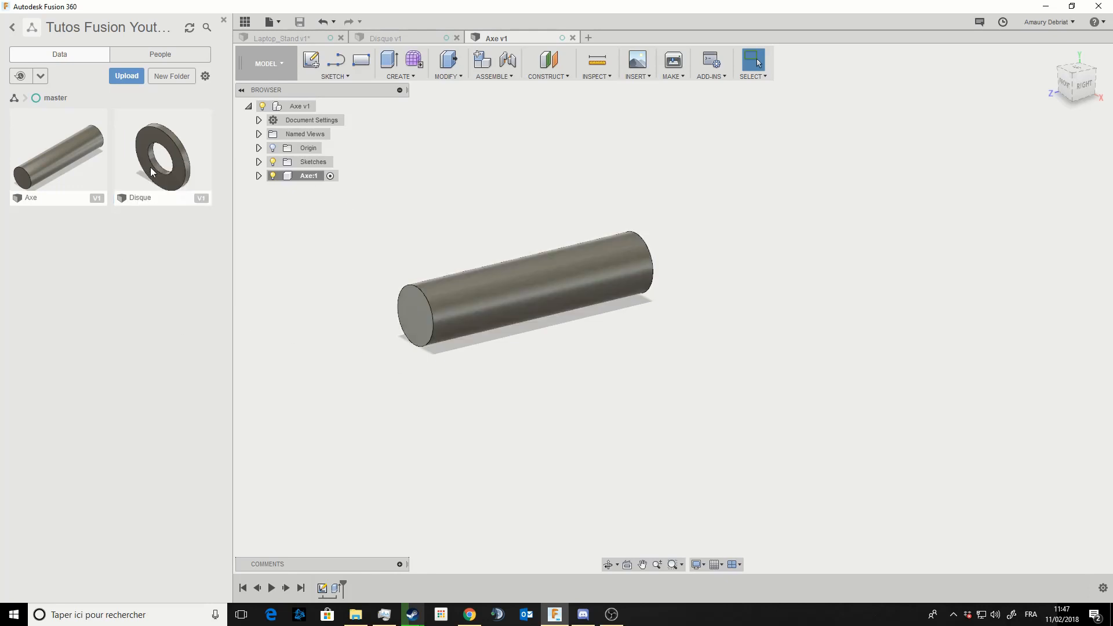
{"action": "right_click", "coordinate": [152, 171]}
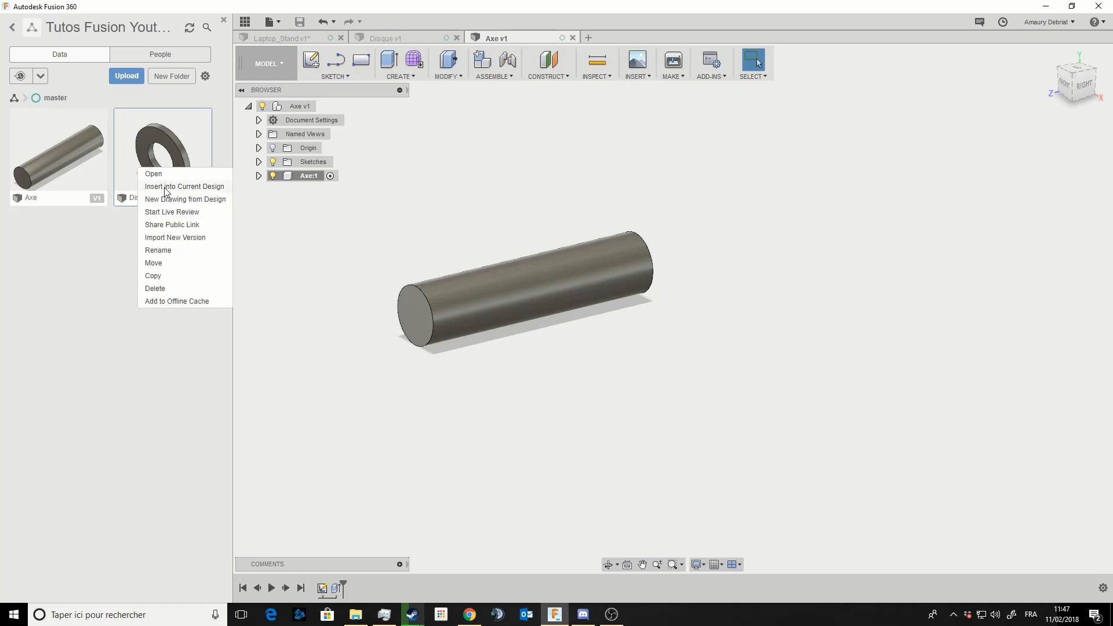
{"action": "left_click", "coordinate": [166, 186]}
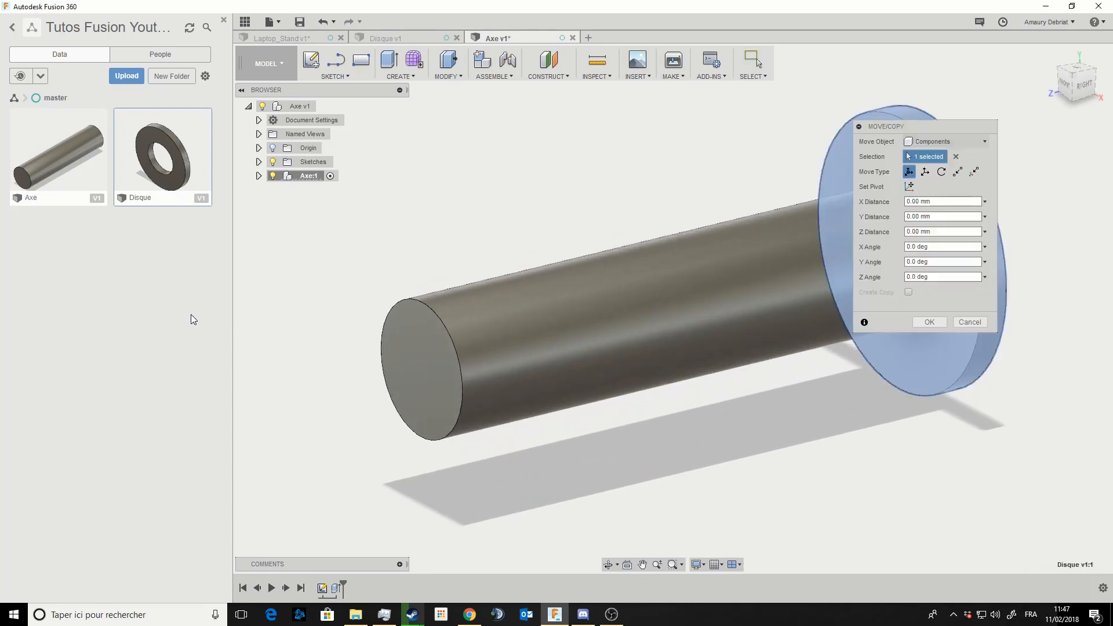
{"action": "left_click", "coordinate": [930, 322]}
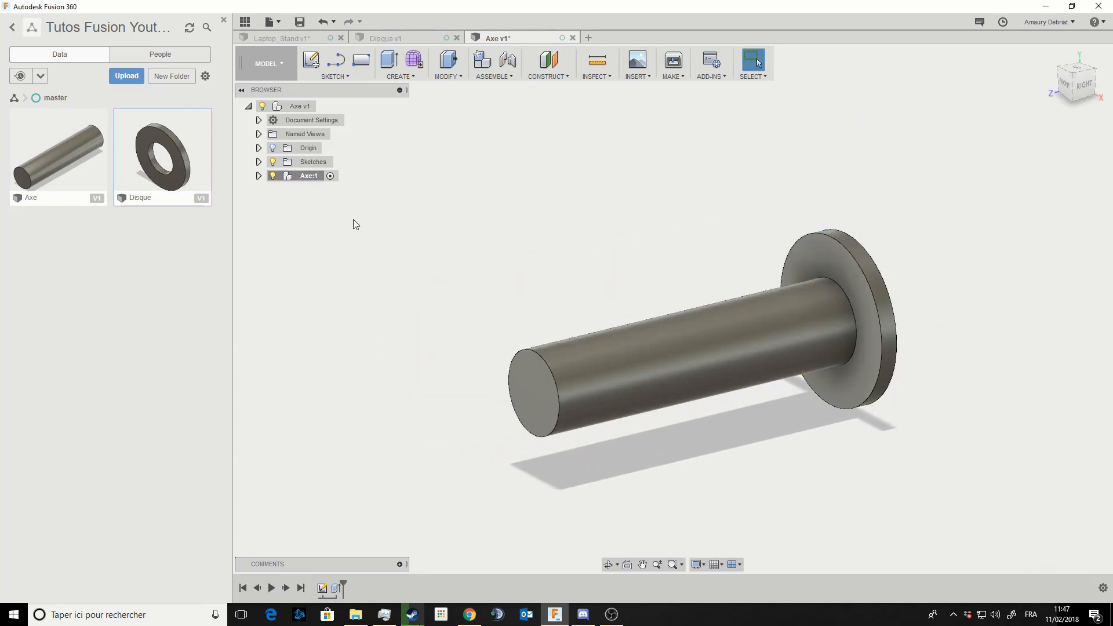
Remove the inserted Disque from inside the Axe component.
{"action": "left_click", "coordinate": [259, 176]}
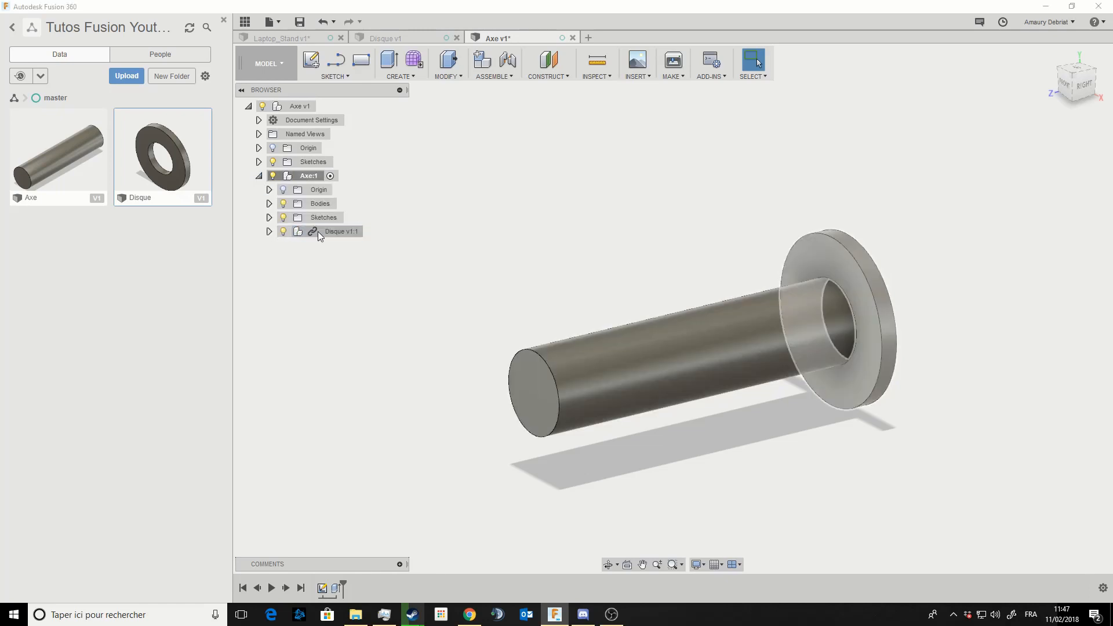
{"action": "key", "text": "Delete"}
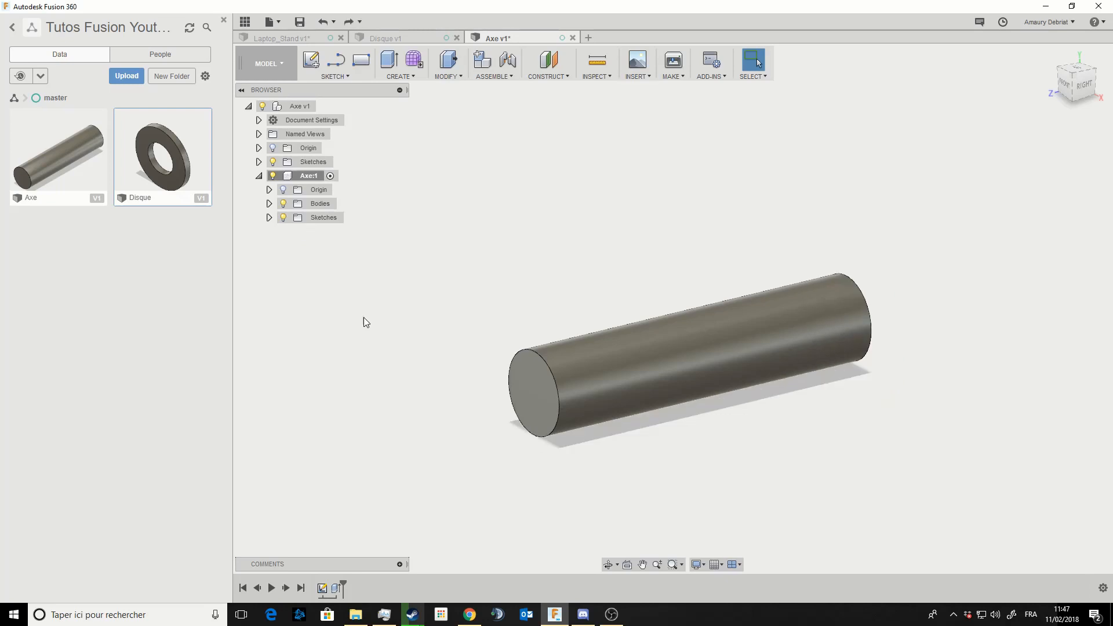
Activate the root of the Axe design and insert the saved Disque design there, keeping its default position.
{"action": "left_click", "coordinate": [322, 107]}
{"action": "right_click", "coordinate": [168, 175]}
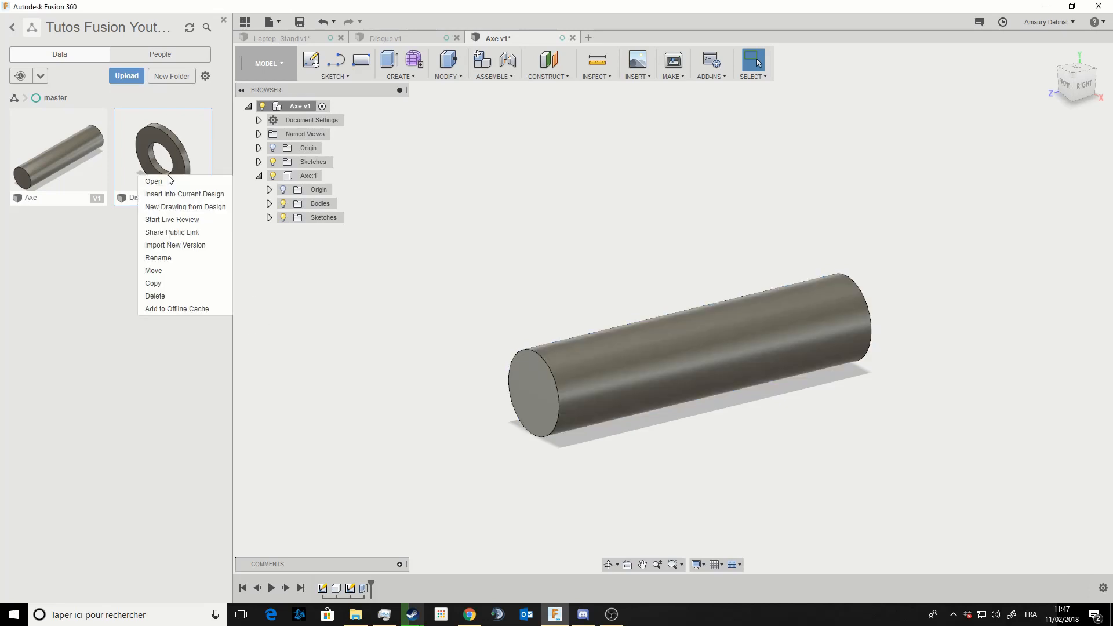
{"action": "left_click", "coordinate": [178, 200]}
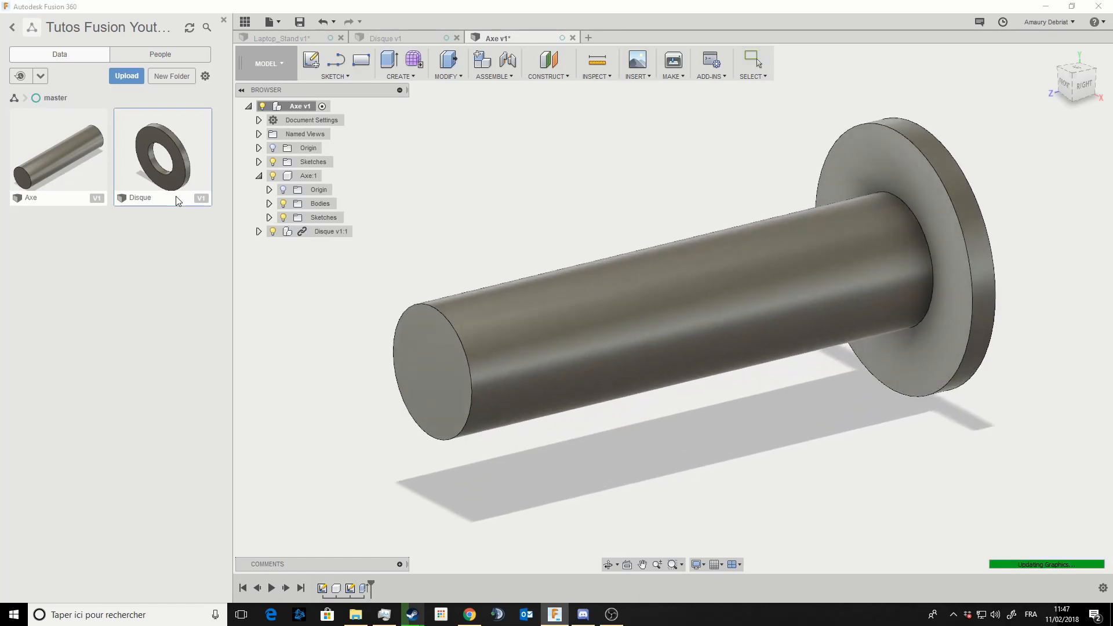
{"action": "left_click", "coordinate": [259, 176]}
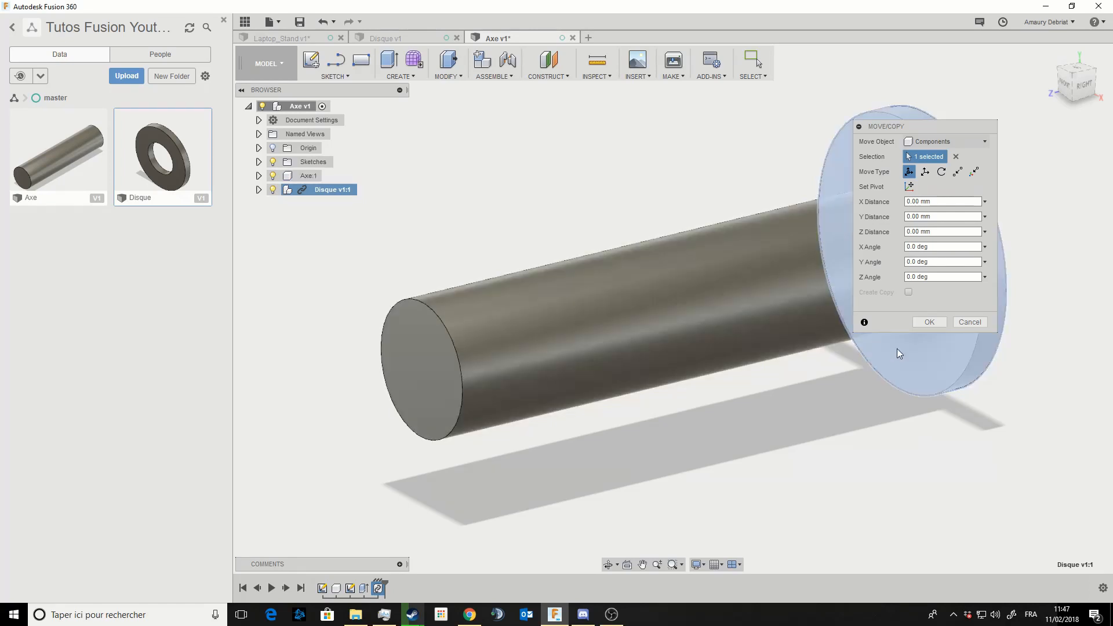
{"action": "left_click", "coordinate": [929, 322]}
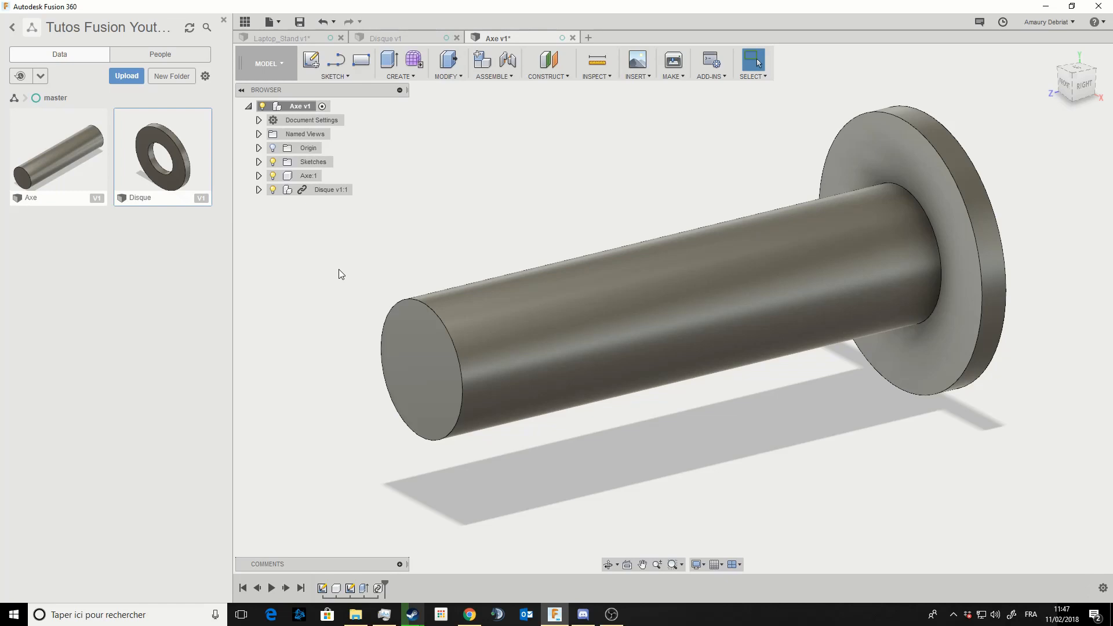
Examine the nested structure of the inserted Disque and compare it with the structure of the source Disque design.
{"action": "left_click", "coordinate": [322, 190]}
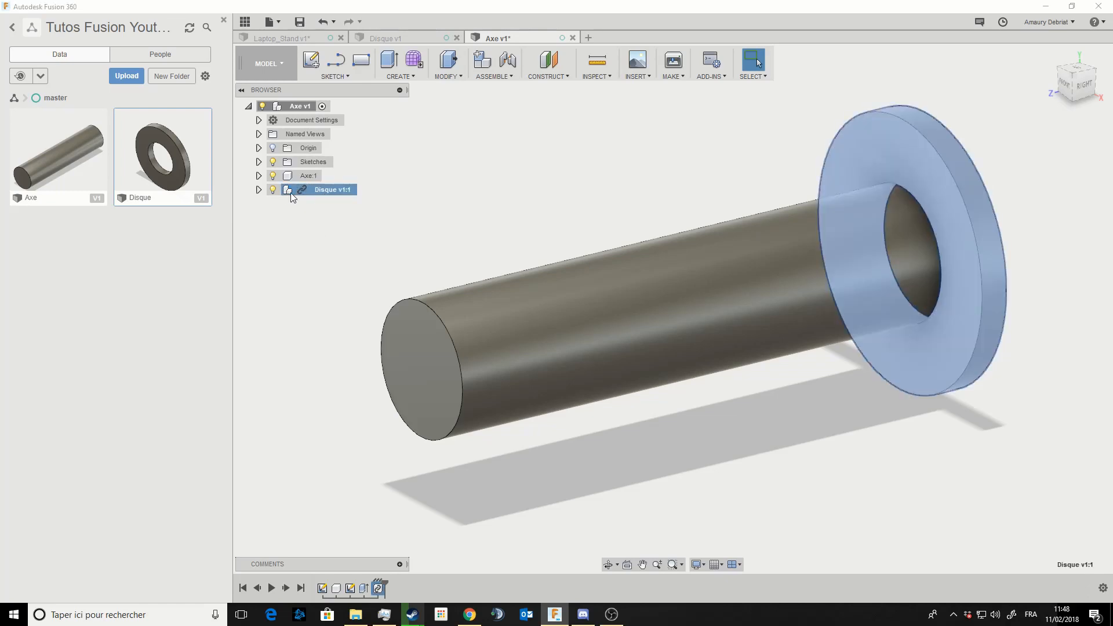
{"action": "left_click", "coordinate": [258, 189]}
{"action": "left_click", "coordinate": [313, 217]}
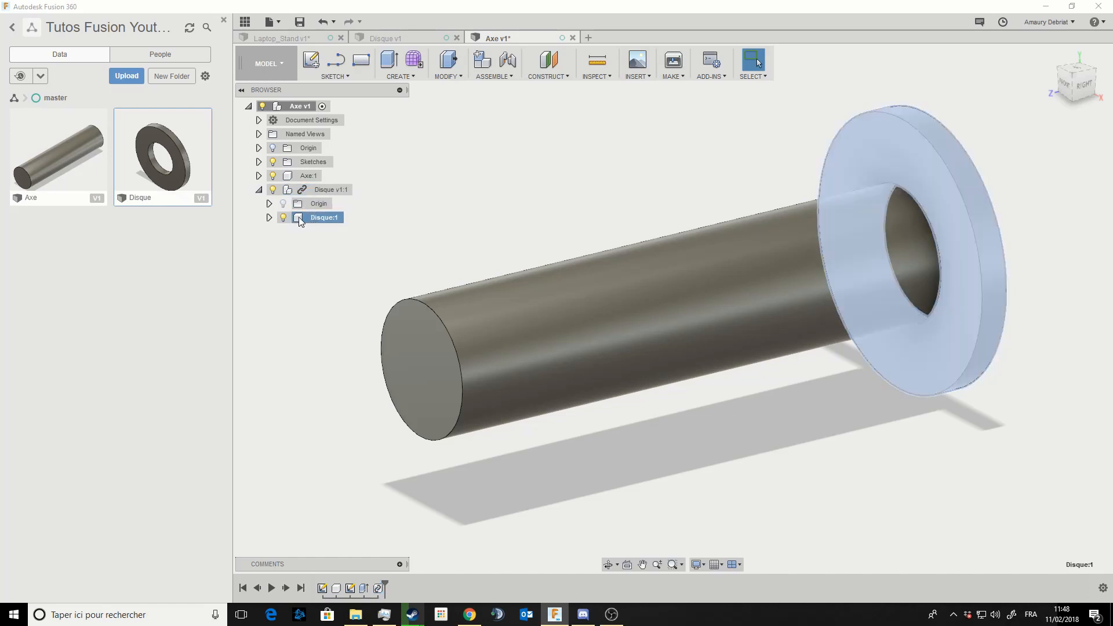
{"action": "left_click", "coordinate": [383, 38]}
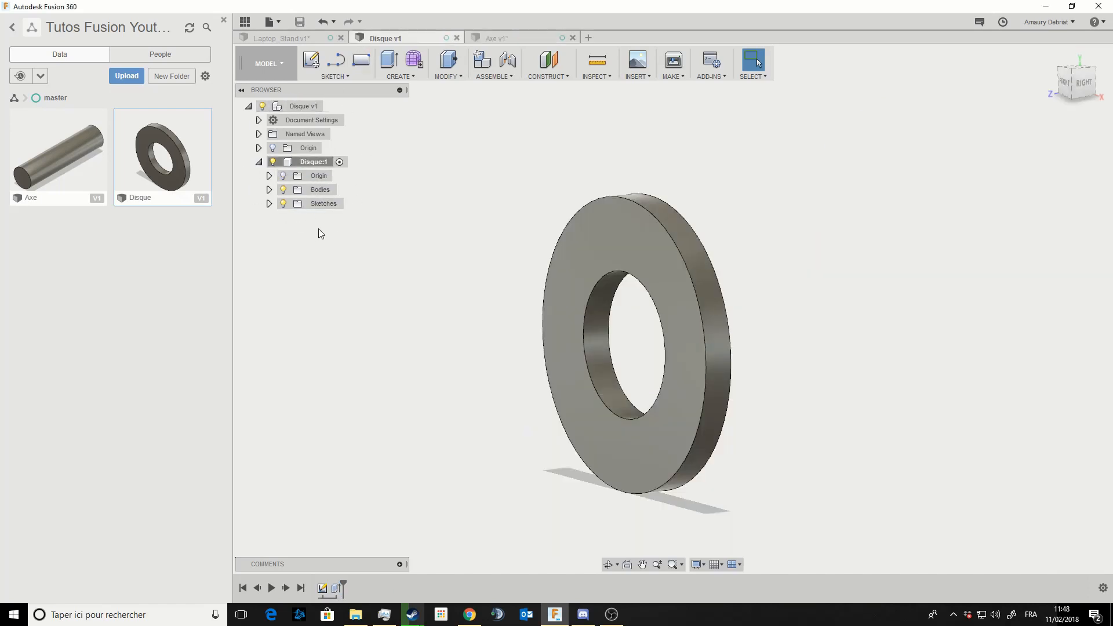
{"action": "left_click", "coordinate": [517, 42]}
{"action": "left_click", "coordinate": [468, 203]}
{"action": "scroll", "coordinate": [468, 203], "scroll_direction": "down", "scroll_amount": 2}
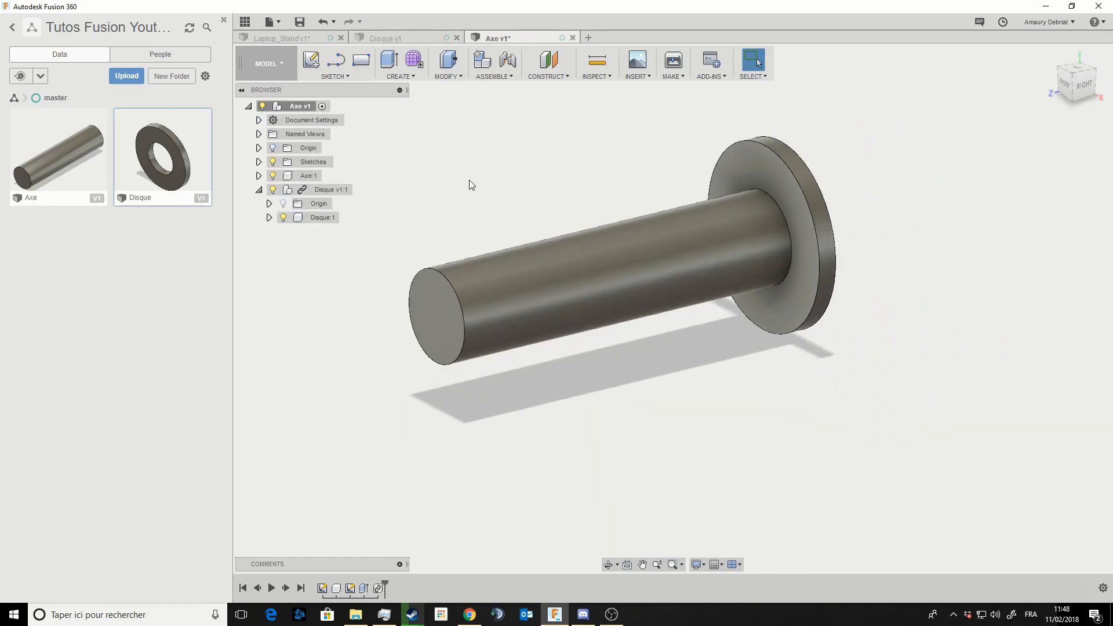
{"action": "middle_click_drag", "start_coordinate": [469, 180], "coordinate": [455, 208]}
In the Disque design, set the sketch's outer circle diameter to 150 mm and save a new version described as User Saved.
{"action": "left_click", "coordinate": [409, 36]}
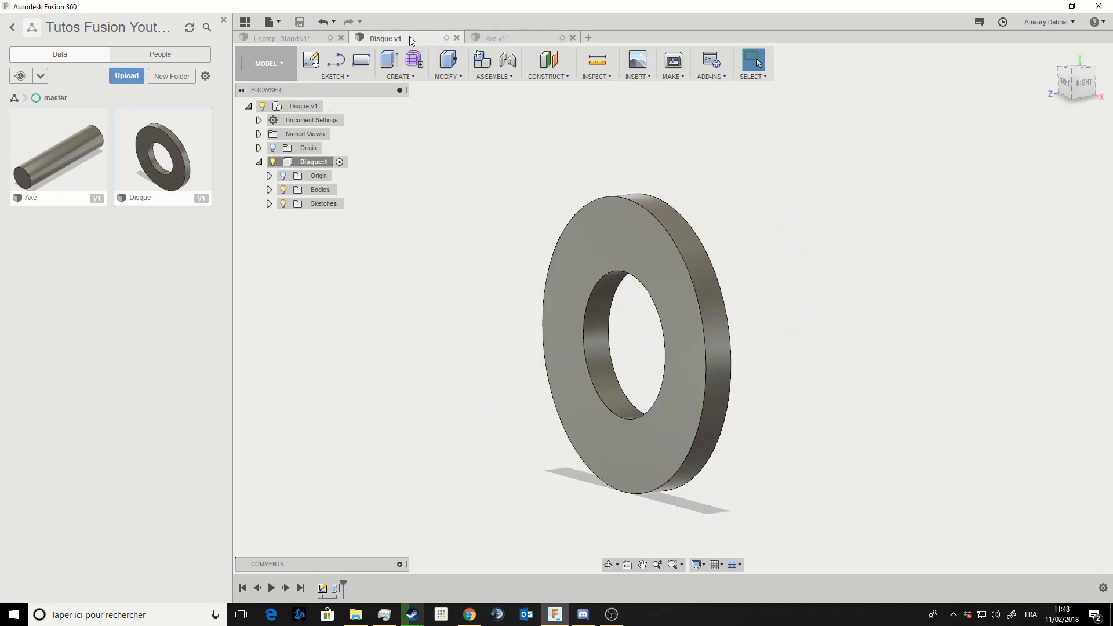
{"action": "double_click", "coordinate": [322, 589]}
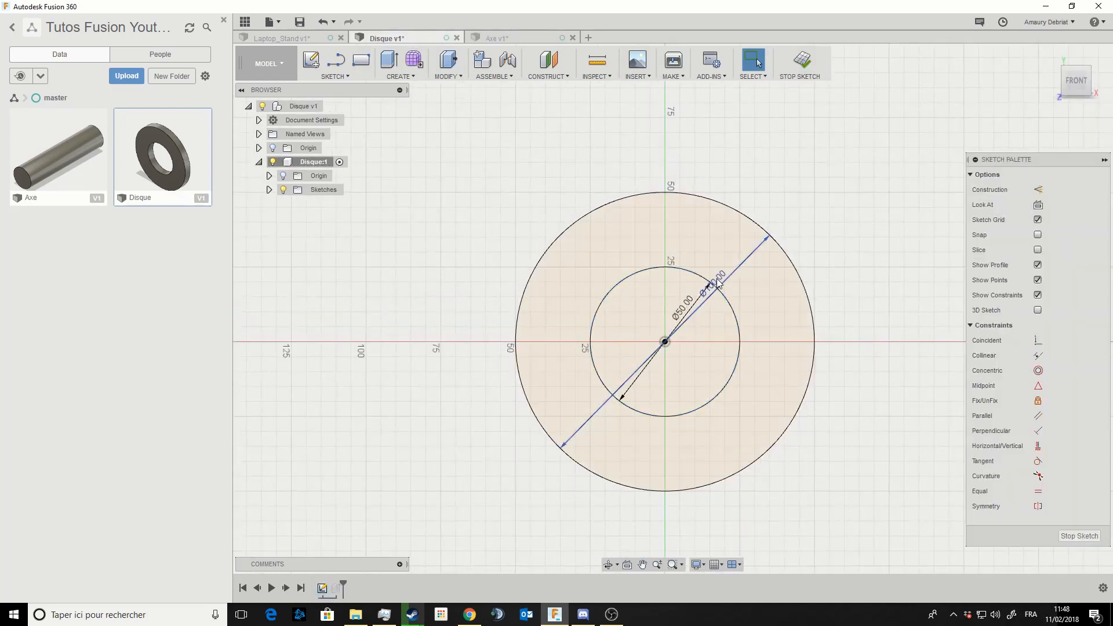
{"action": "double_click", "coordinate": [716, 281]}
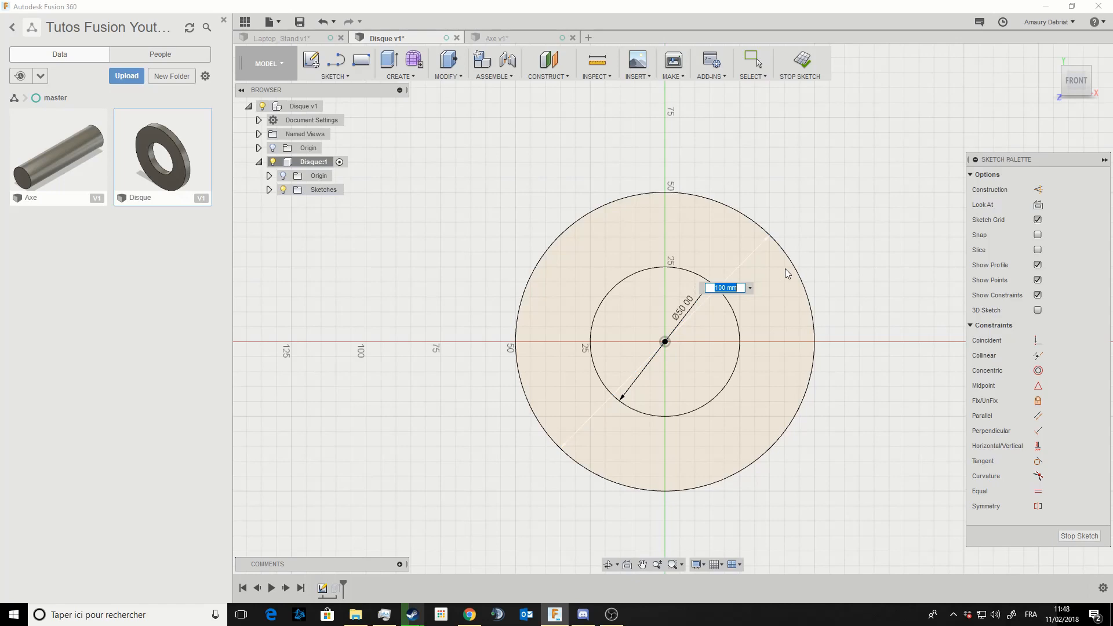
{"action": "type", "text": "150"}
{"action": "key", "text": "Return"}
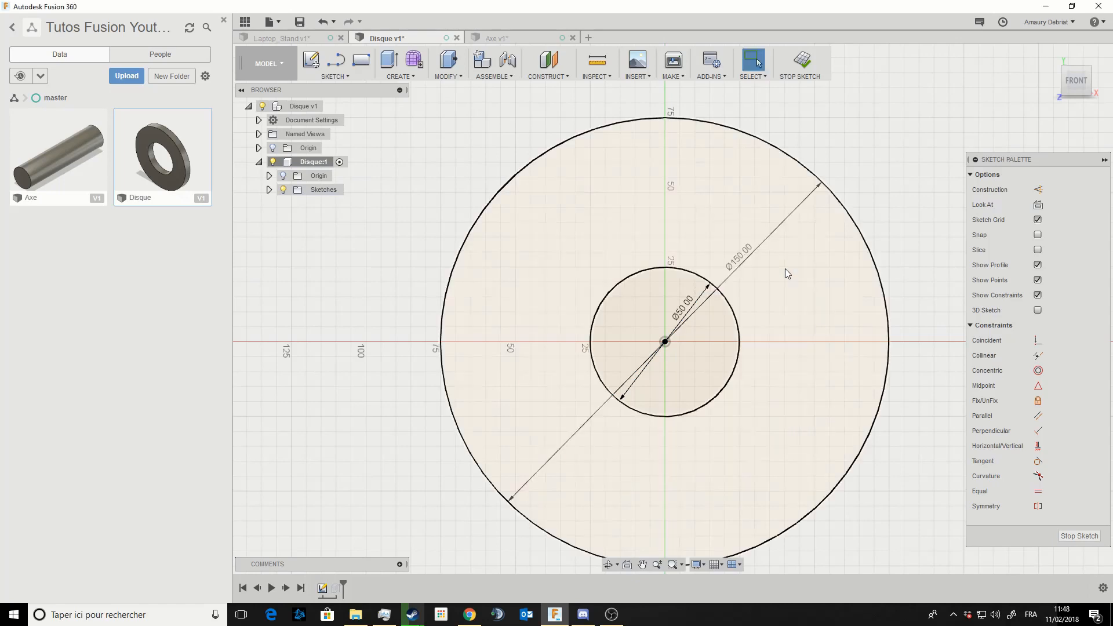
{"action": "left_click", "coordinate": [802, 63]}
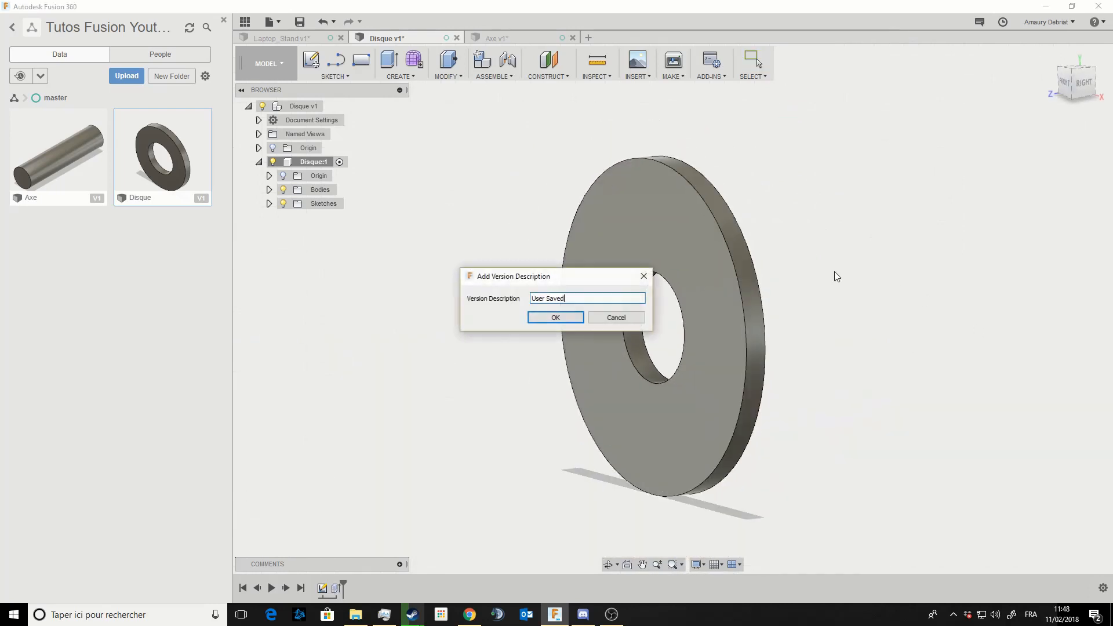
{"action": "key", "text": "ctrl+s"}
{"action": "left_click", "coordinate": [555, 318]}
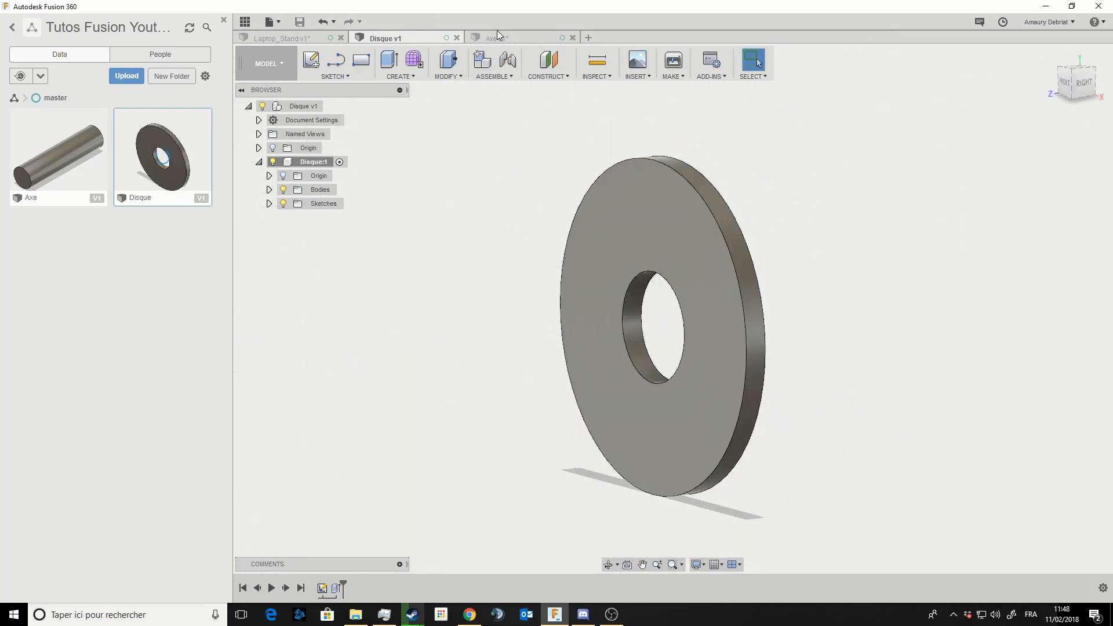
Return to the Axe design and update the out-of-date Disque reference to its latest version.
{"action": "left_click", "coordinate": [499, 33]}
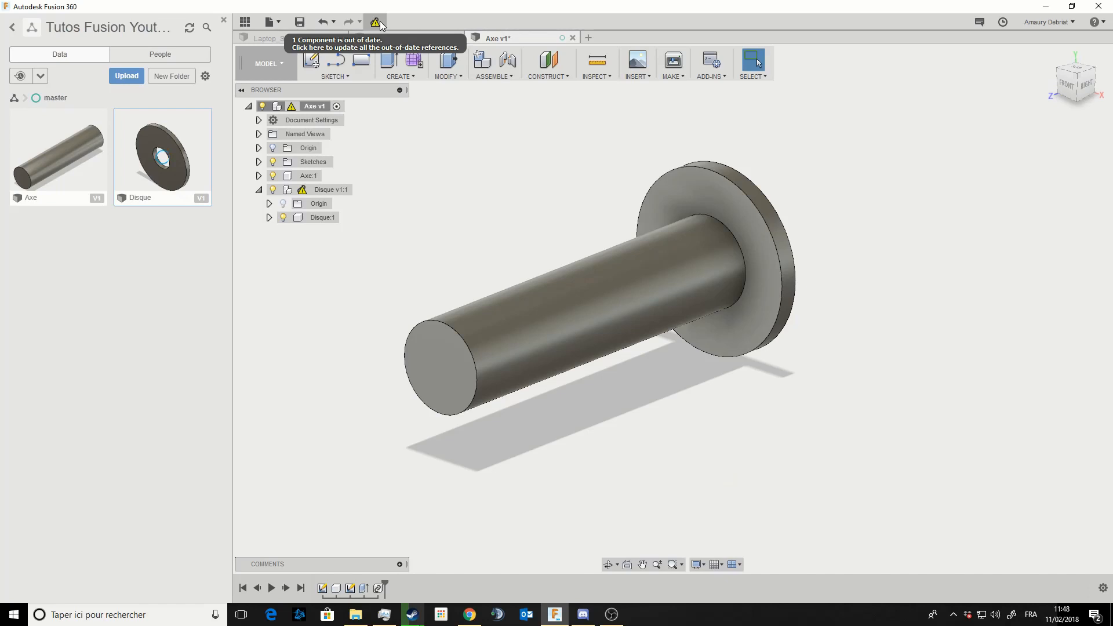
{"action": "mouse_move", "coordinate": [303, 194]}
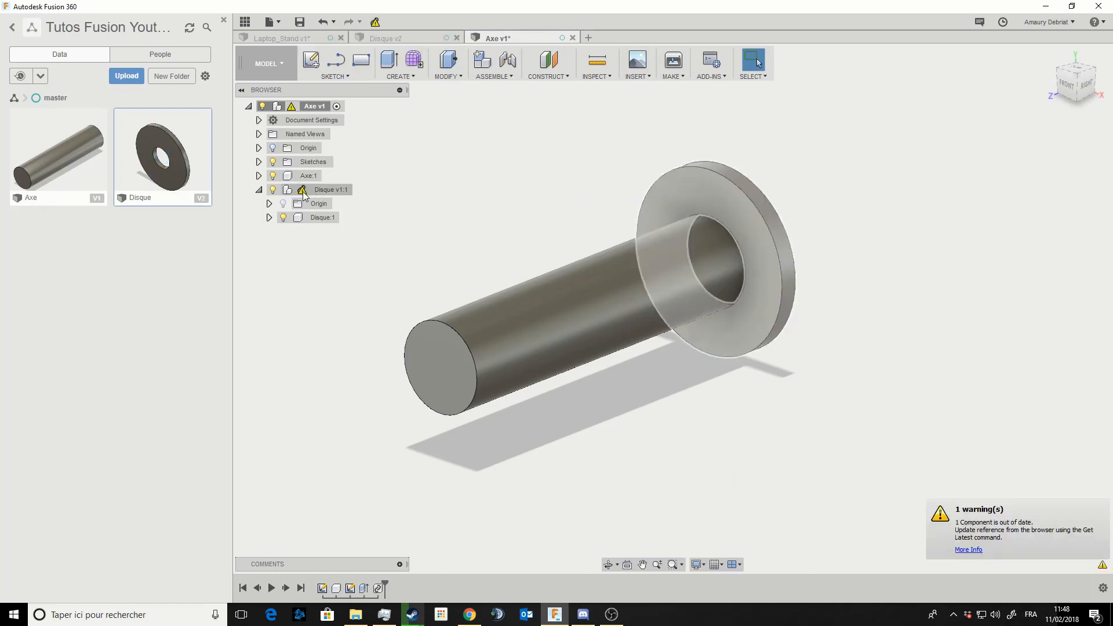
{"action": "left_click", "coordinate": [375, 21]}
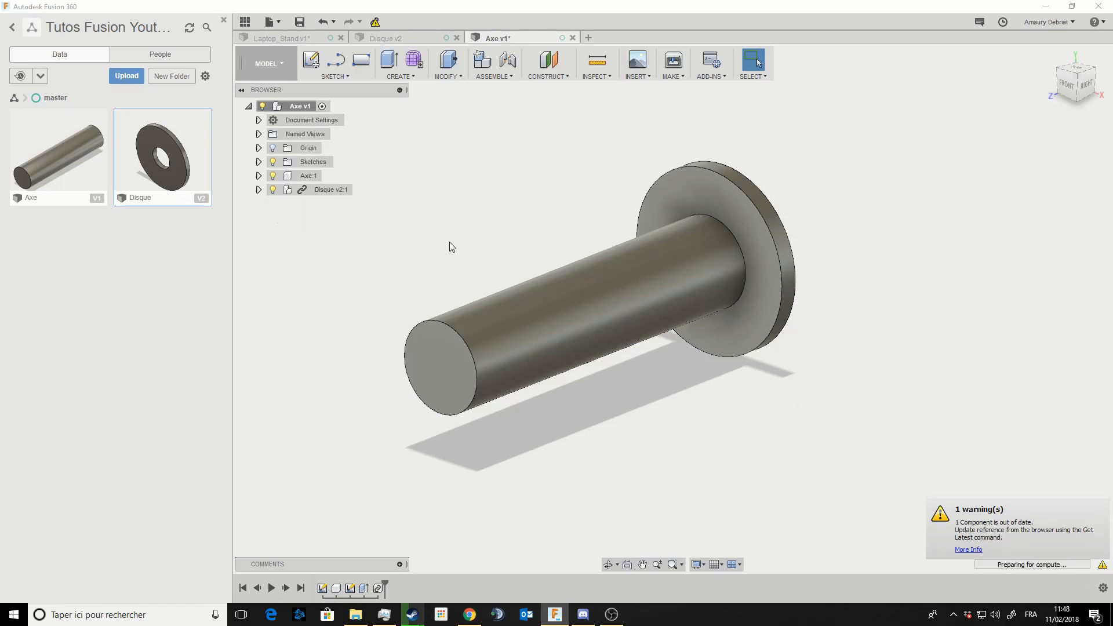
{"action": "scroll", "coordinate": [450, 242], "scroll_direction": "down", "scroll_amount": 2}
{"action": "middle_click_drag", "start_coordinate": [455, 187], "coordinate": [408, 227]}
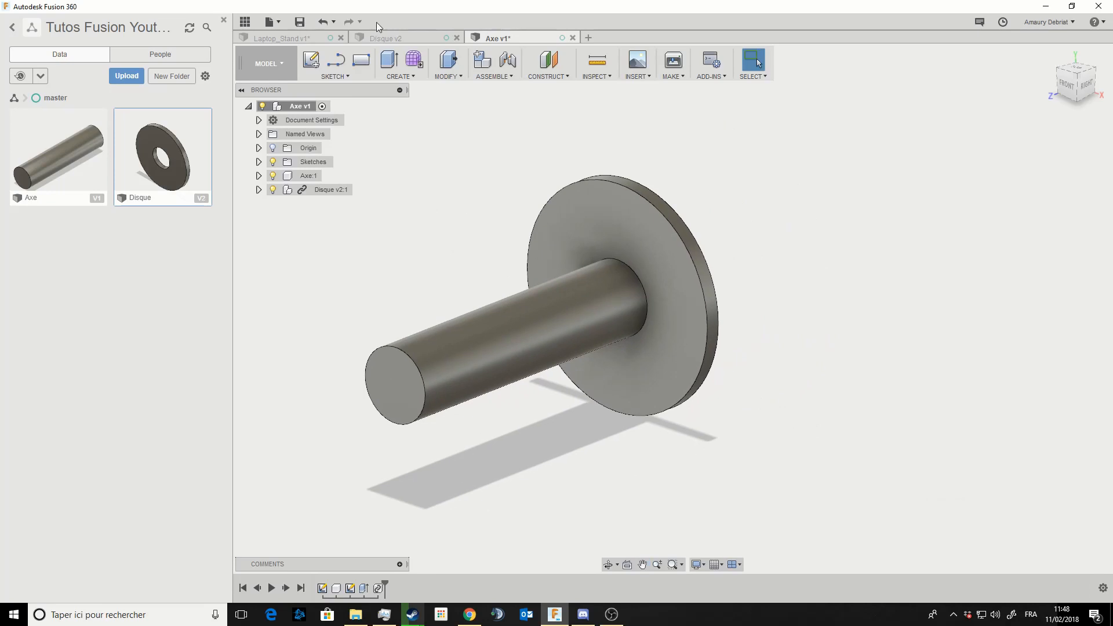
Compare the linked Disque in the Axe design with its source design by switching between the two documents.
{"action": "left_click", "coordinate": [380, 37]}
{"action": "left_click", "coordinate": [506, 37]}
{"action": "left_click", "coordinate": [325, 192]}
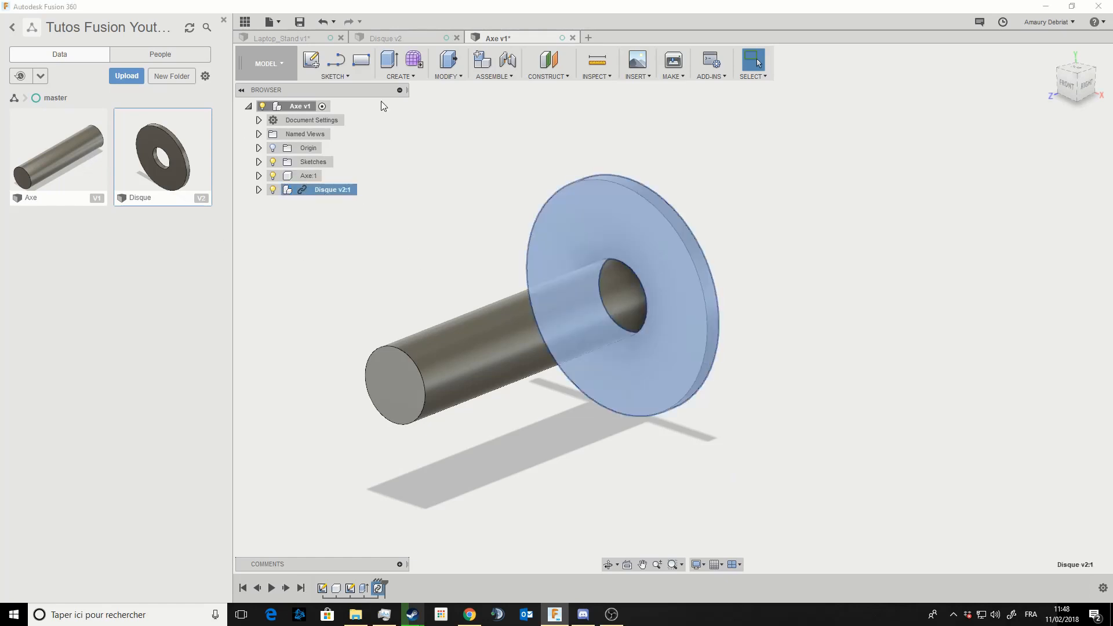
{"action": "left_click", "coordinate": [401, 38]}
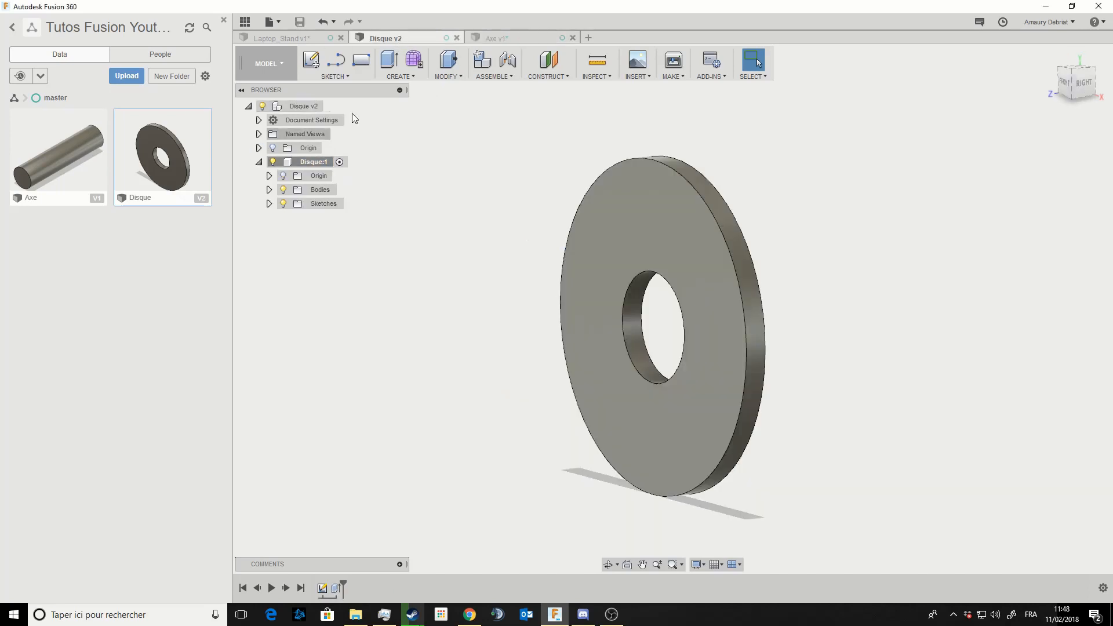
{"action": "left_click", "coordinate": [506, 37]}
{"action": "left_click", "coordinate": [464, 244]}
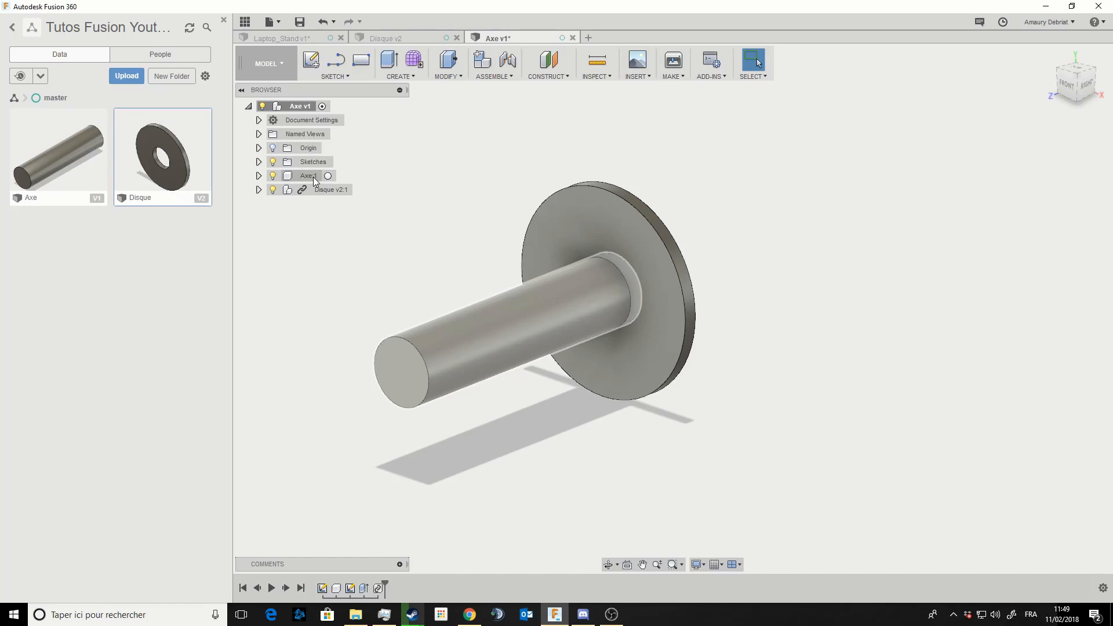
Switch to the Laptop_Stand design and activate the Leg:1 component.
{"action": "left_click", "coordinate": [291, 37]}
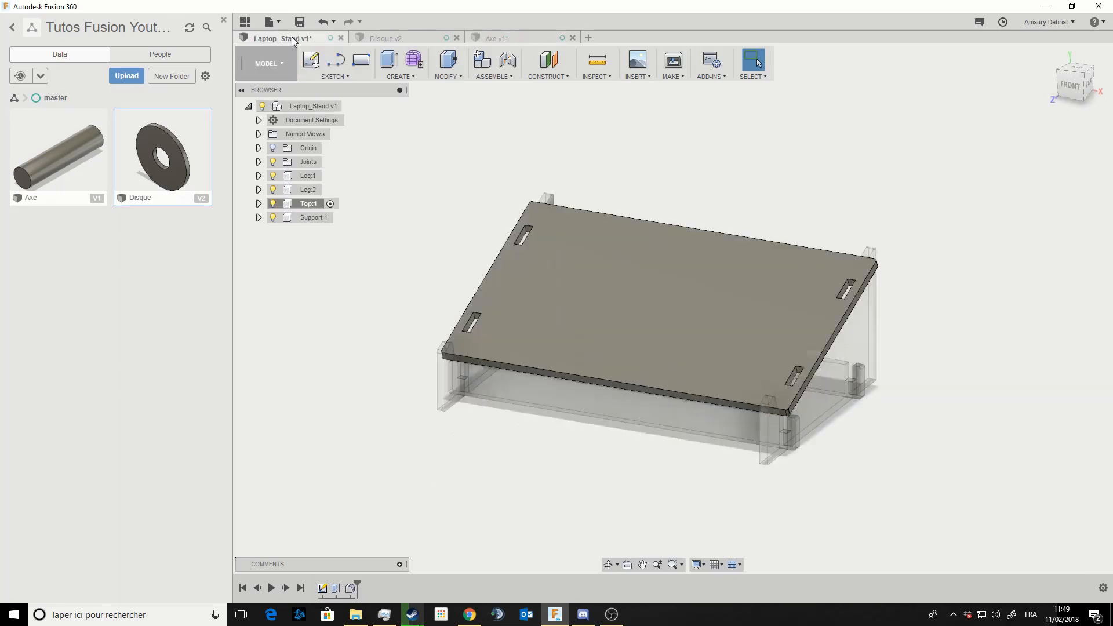
{"action": "left_click", "coordinate": [291, 175]}
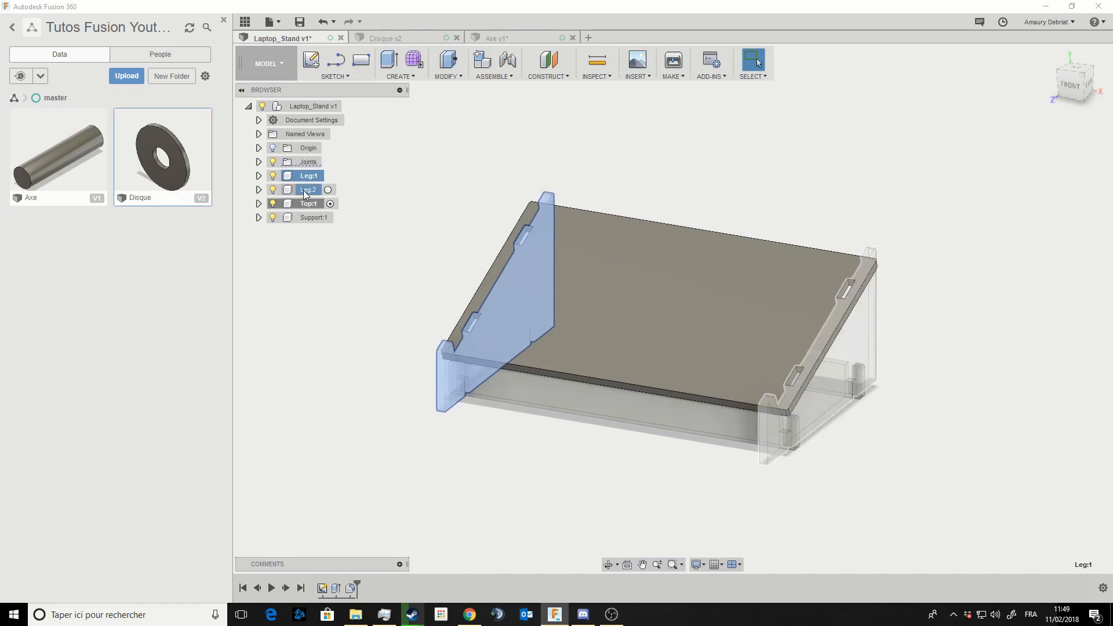
{"action": "left_click", "coordinate": [308, 189]}
{"action": "left_click", "coordinate": [311, 176]}
{"action": "left_click", "coordinate": [329, 175]}
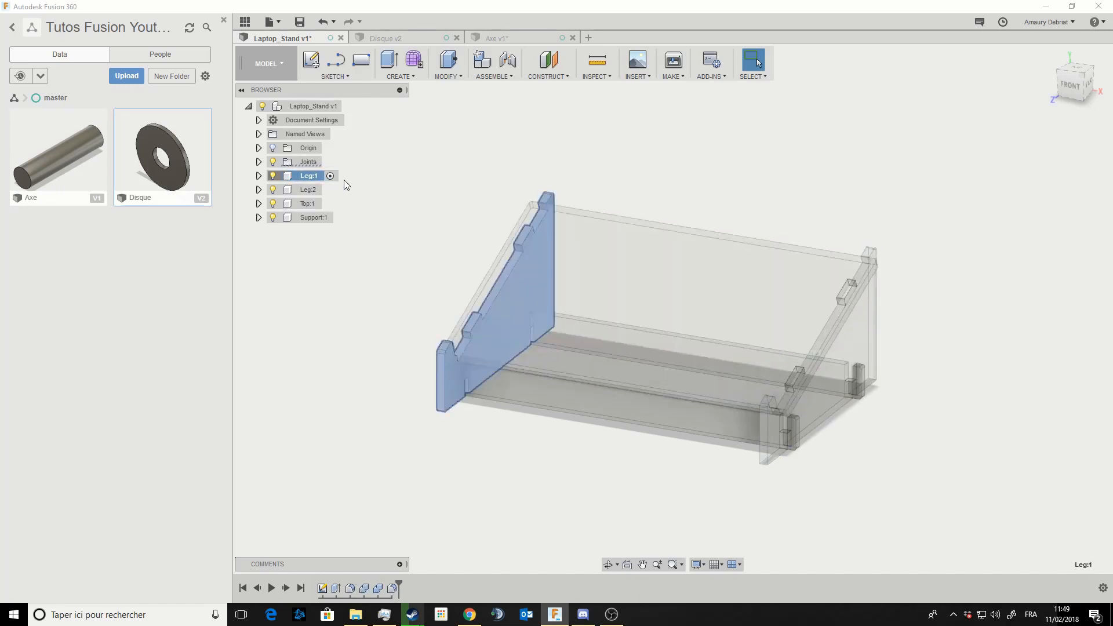
{"action": "left_click", "coordinate": [355, 373]}
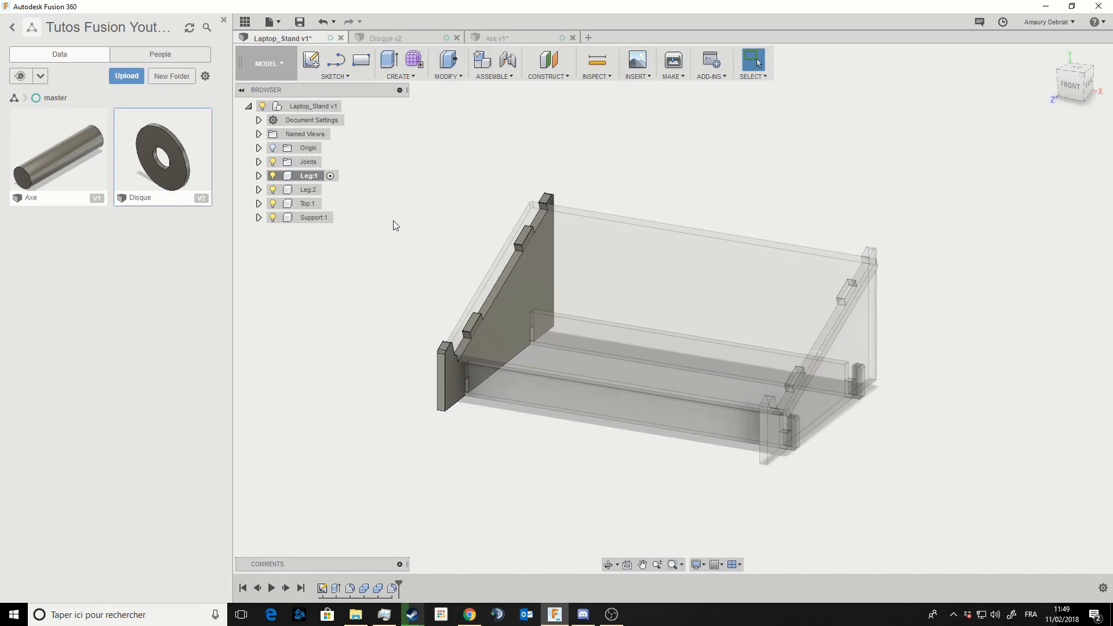
Highlight the Leg:2, Top:1 and Support:1 components one after another to identify the parts of the stand.
{"action": "left_click", "coordinate": [308, 189]}
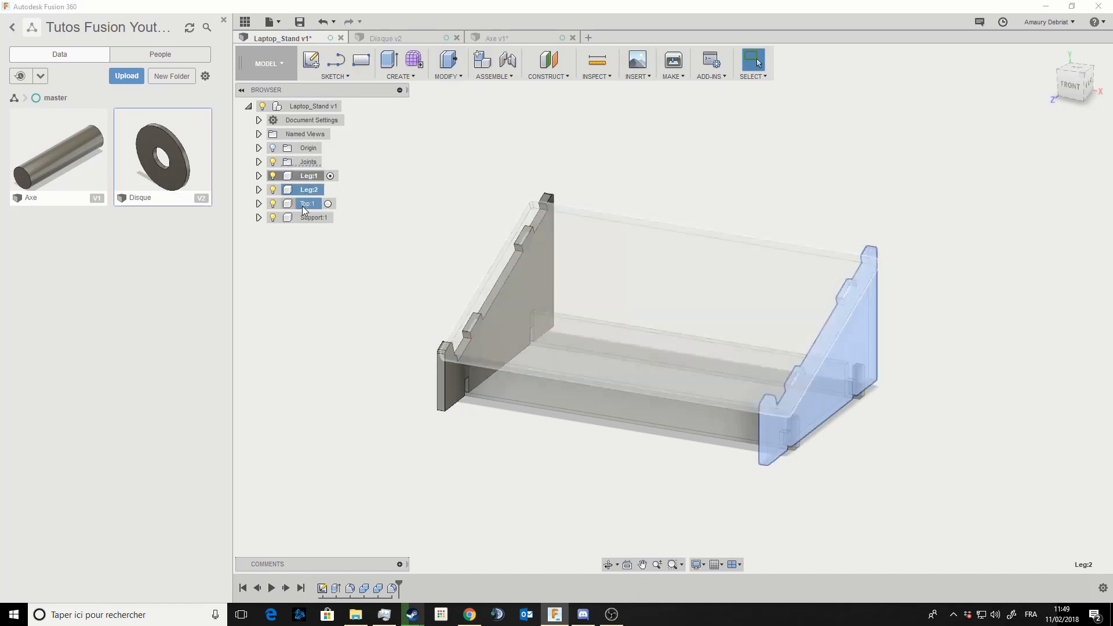
{"action": "left_click", "coordinate": [308, 204]}
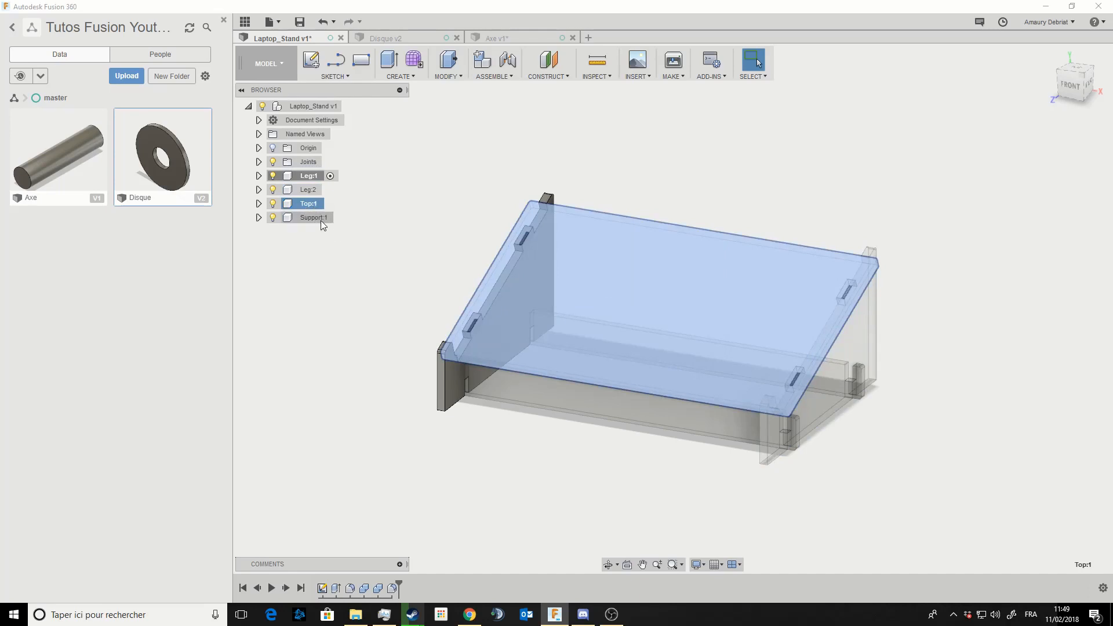
{"action": "left_click", "coordinate": [321, 223]}
{"action": "left_click", "coordinate": [351, 279]}
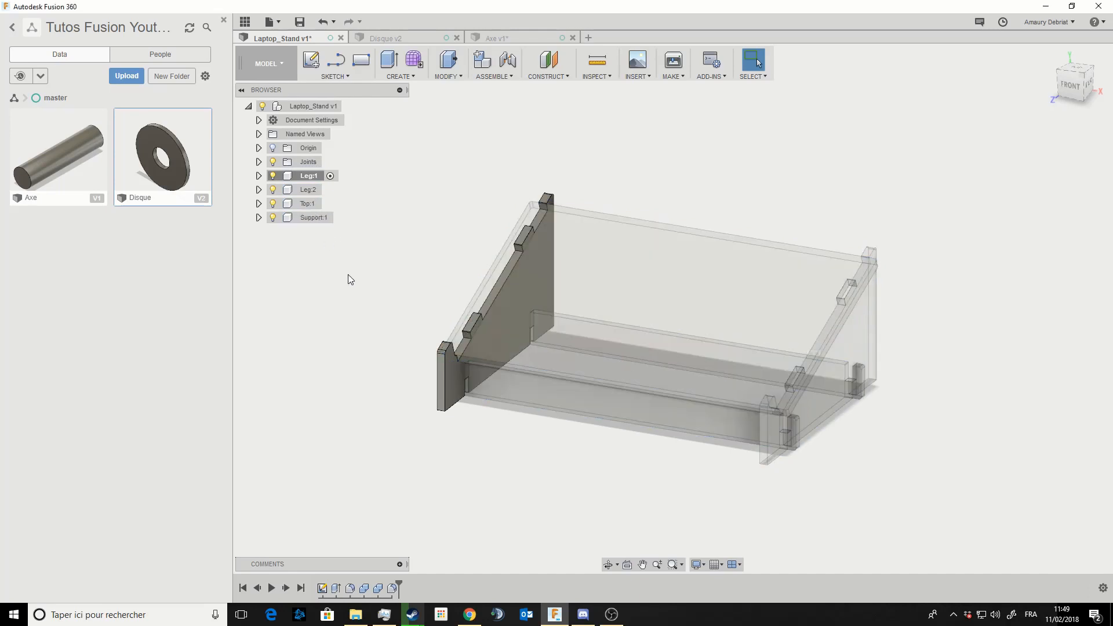
Alternate activation between Leg:2 and Leg:1 to compare the two leg instances, finishing with Leg:1 active.
{"action": "left_click", "coordinate": [313, 191]}
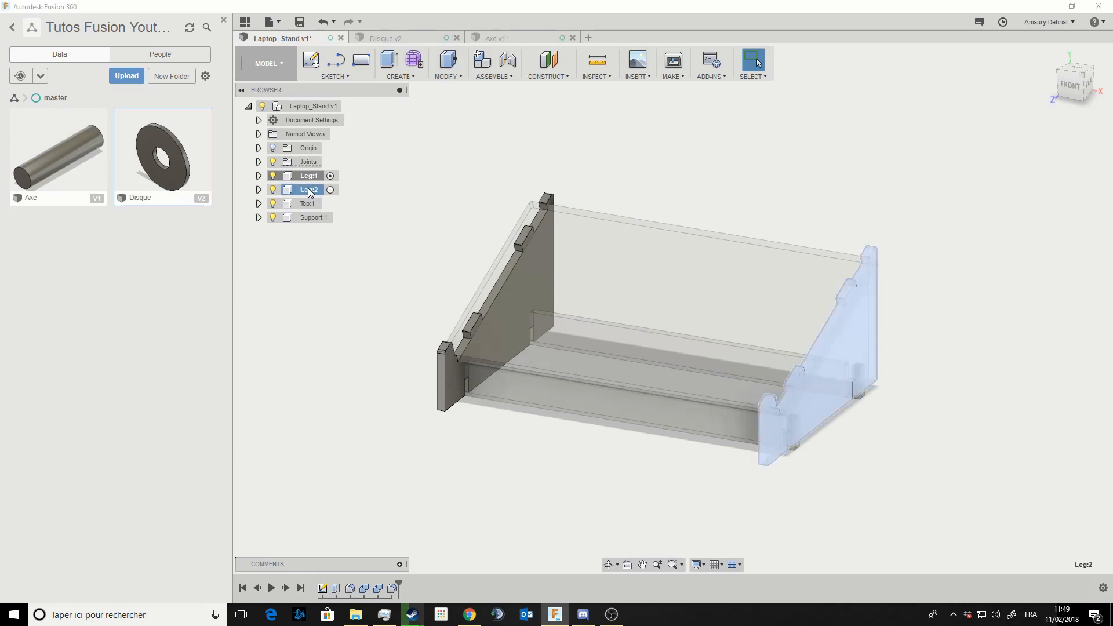
{"action": "left_click", "coordinate": [331, 189]}
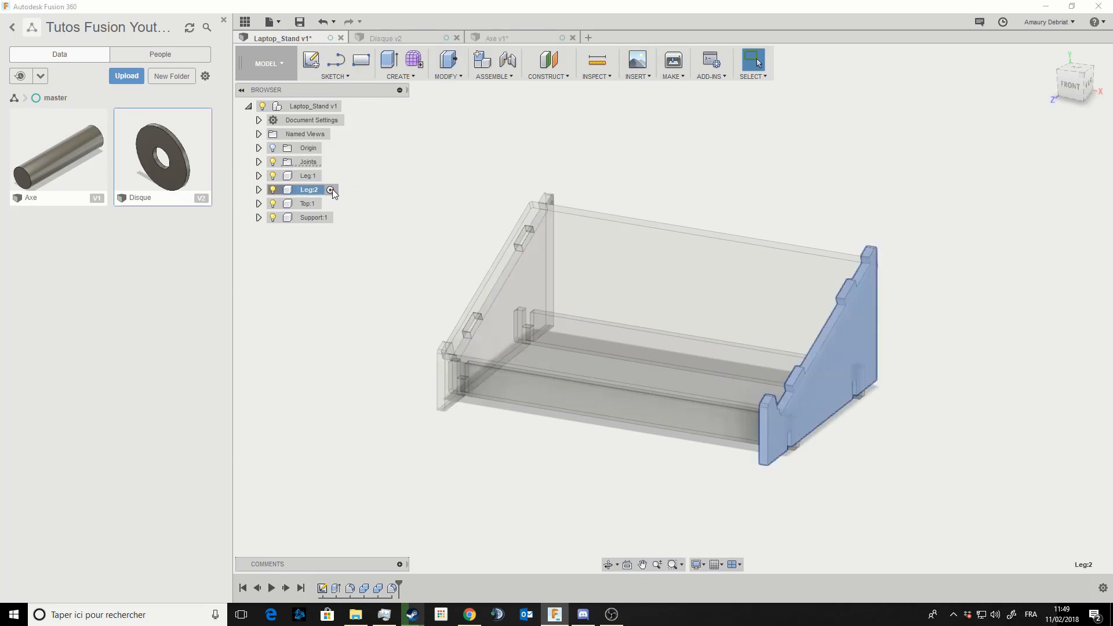
{"action": "left_click", "coordinate": [328, 176]}
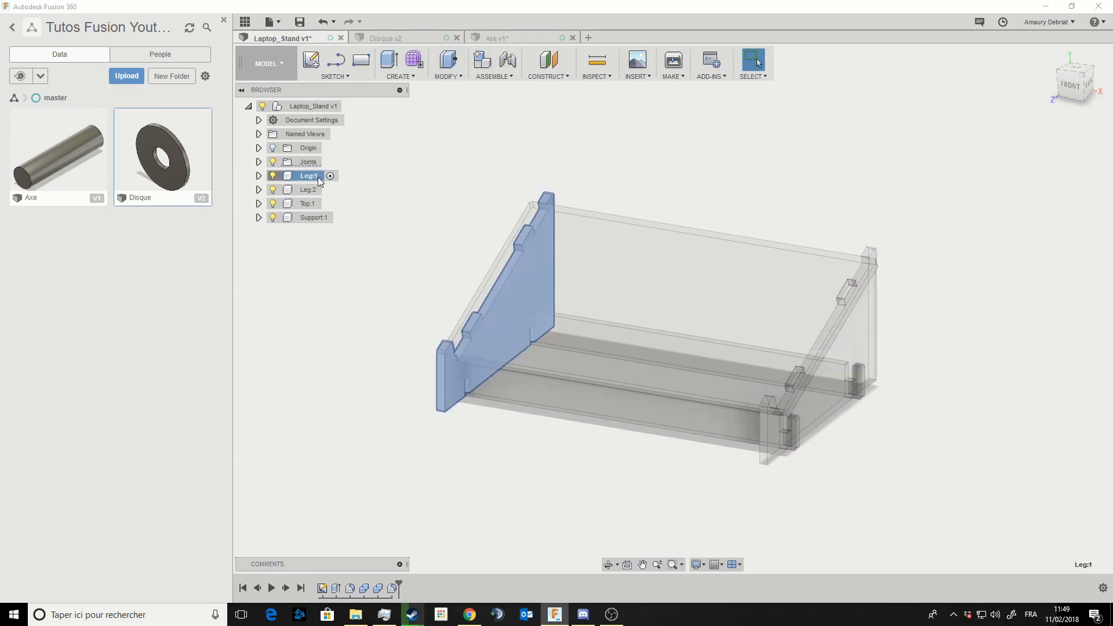
{"action": "left_click", "coordinate": [329, 190]}
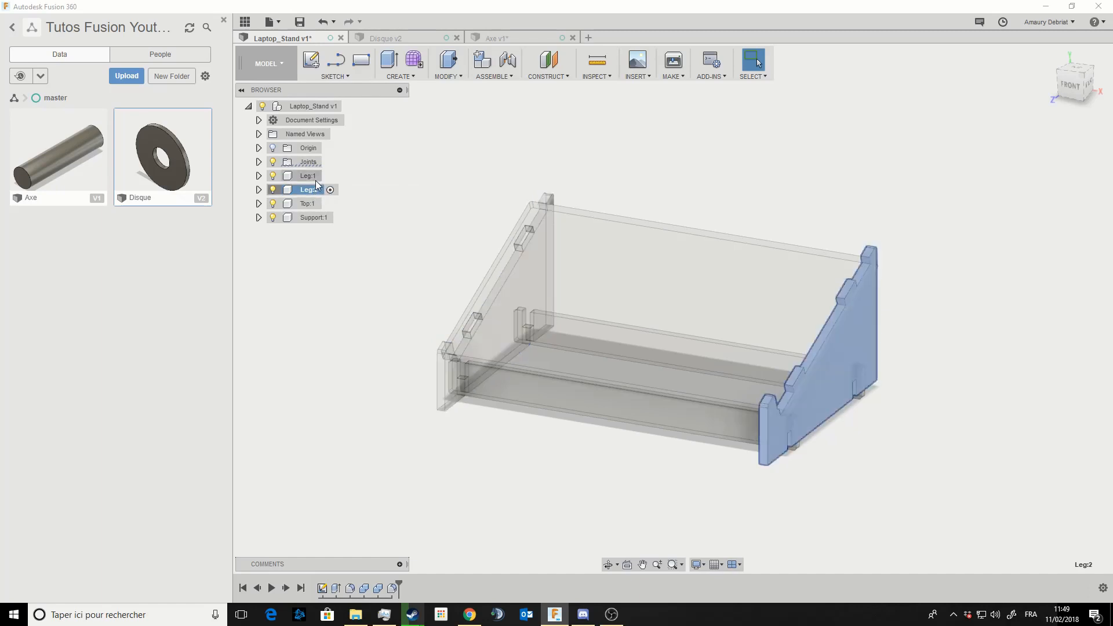
{"action": "left_click", "coordinate": [330, 176]}
{"action": "left_click", "coordinate": [316, 309]}
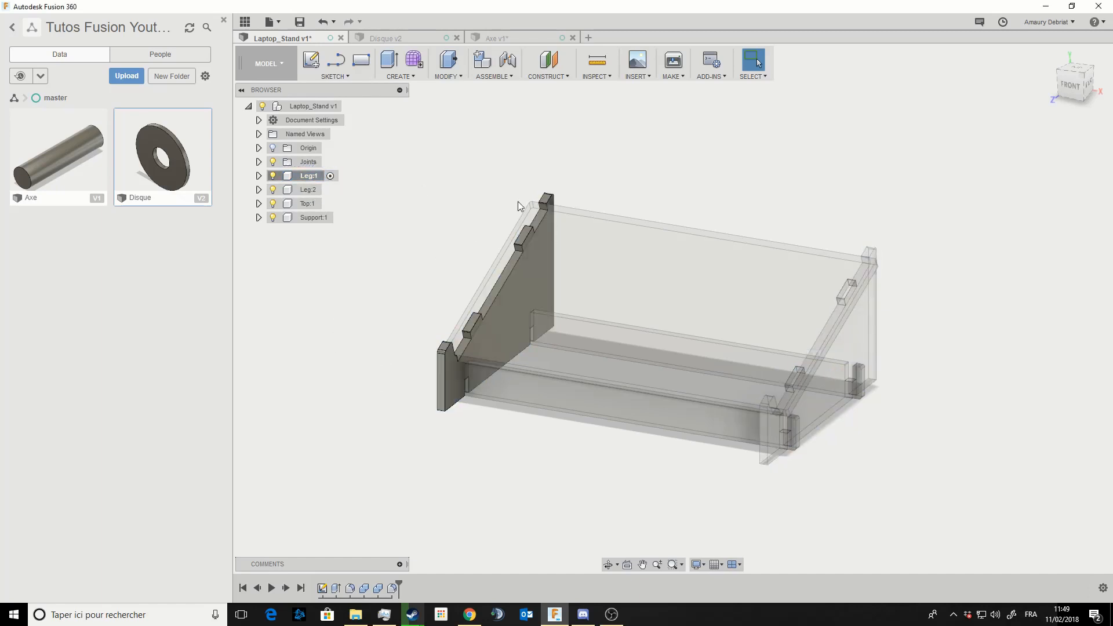
Try to extrude the front end face of Leg:1 by 110 mm as a join, then discard the extrusion.
{"action": "middle_click_drag", "start_coordinate": [443, 210], "coordinate": [422, 219], "text": "shift"}
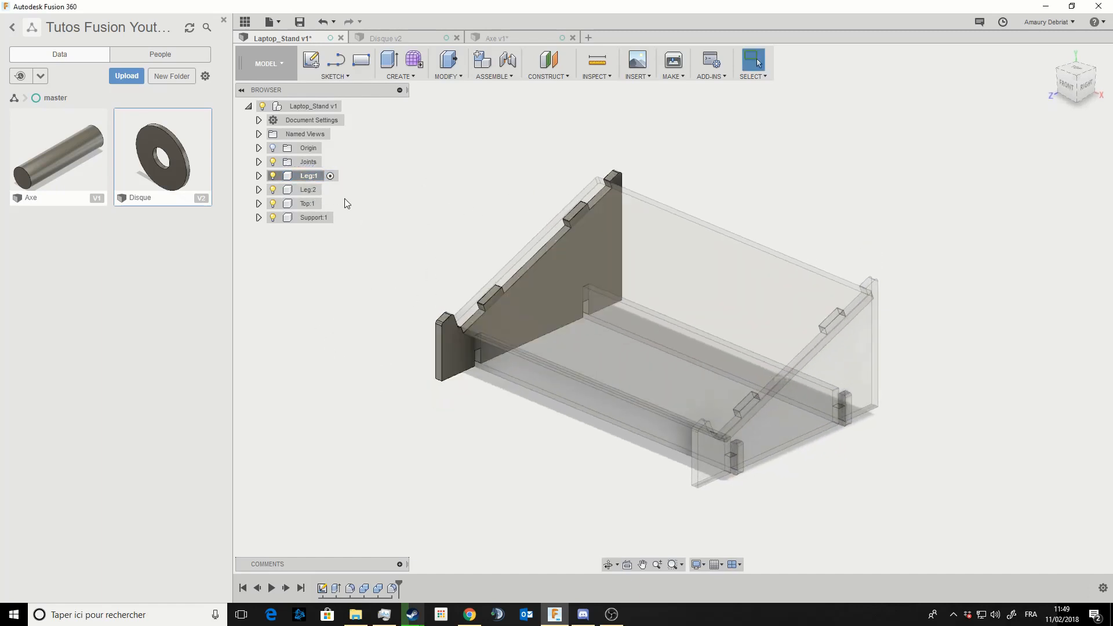
{"action": "left_click", "coordinate": [437, 349]}
{"action": "scroll", "coordinate": [437, 350], "scroll_direction": "up", "scroll_amount": 3}
{"action": "left_click", "coordinate": [439, 350]}
{"action": "scroll", "coordinate": [416, 390], "scroll_direction": "down", "scroll_amount": 4}
{"action": "key", "text": "e"}
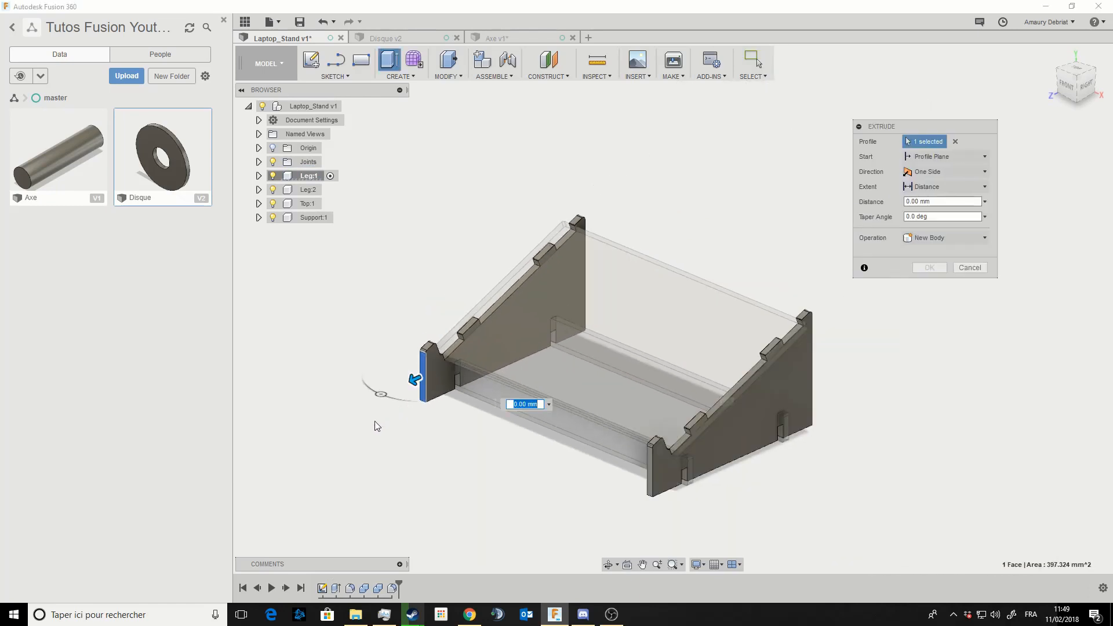
{"action": "middle_click_drag", "start_coordinate": [341, 423], "coordinate": [316, 353]}
{"action": "left_click_drag", "start_coordinate": [387, 311], "coordinate": [308, 343]}
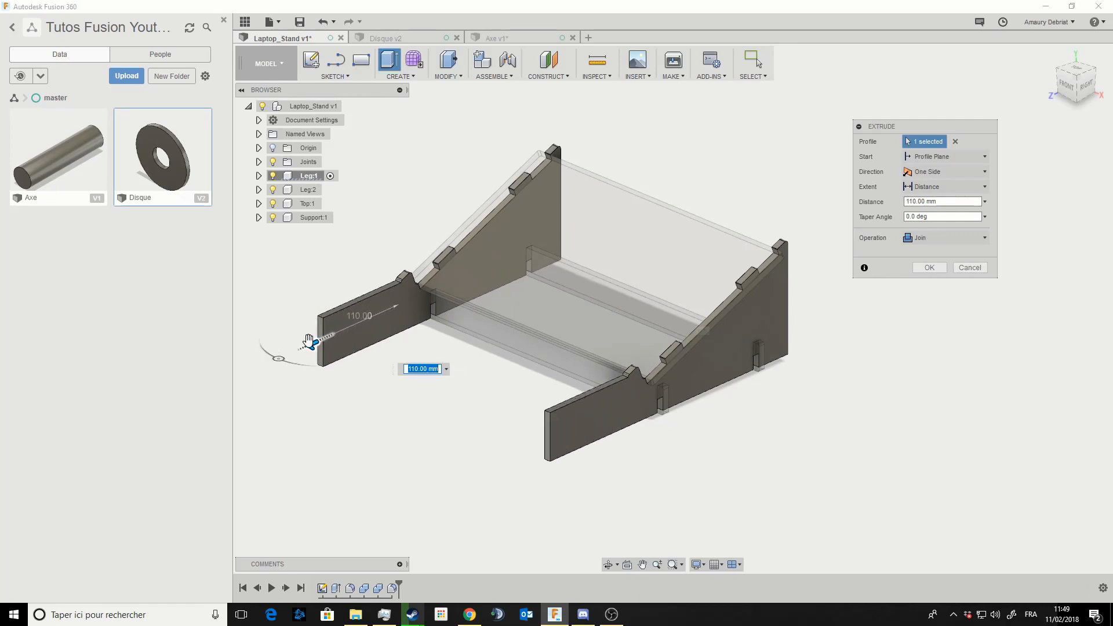
{"action": "left_click", "coordinate": [307, 177]}
{"action": "left_click", "coordinate": [965, 269]}
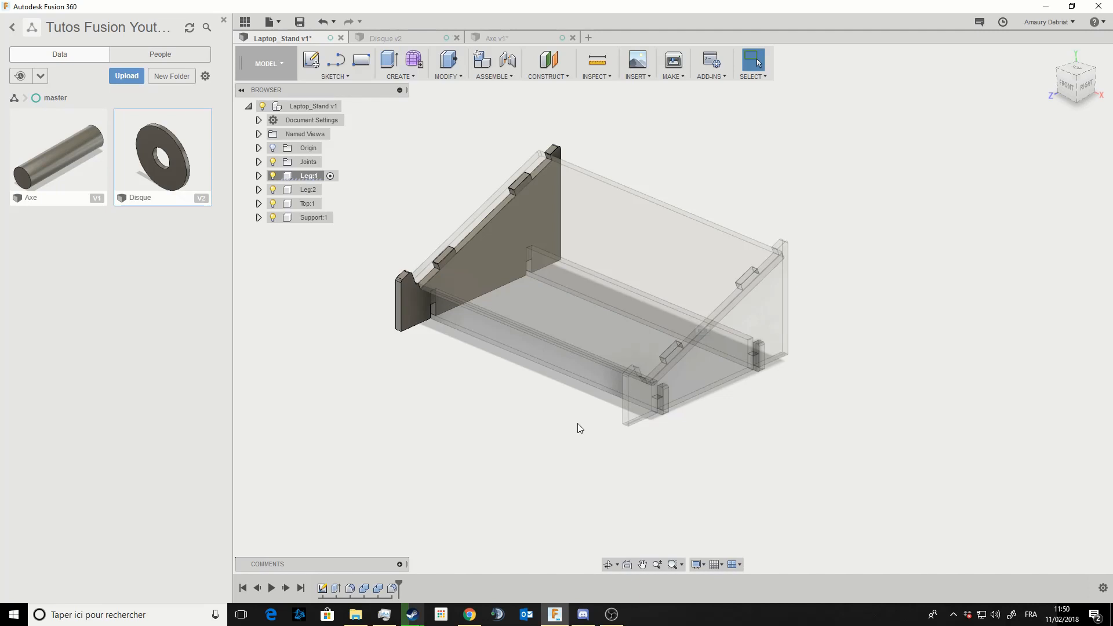
Switch to the Axe design, activate the Axe:1 component and copy it.
{"action": "left_click", "coordinate": [490, 36]}
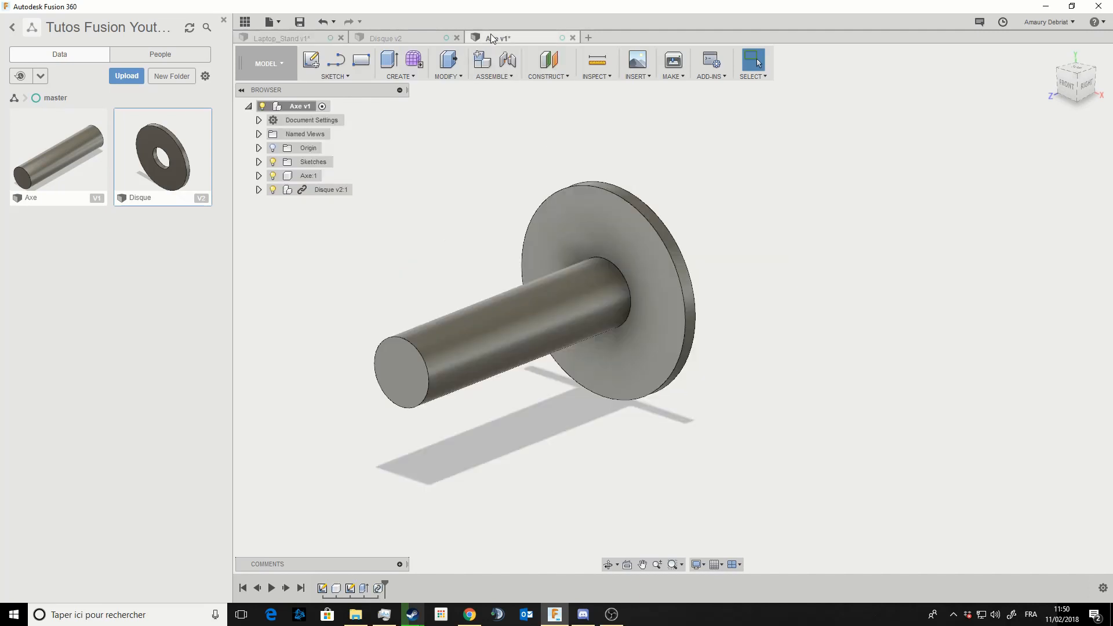
{"action": "left_click", "coordinate": [287, 176]}
{"action": "key", "text": "Escape"}
{"action": "right_click", "coordinate": [287, 176]}
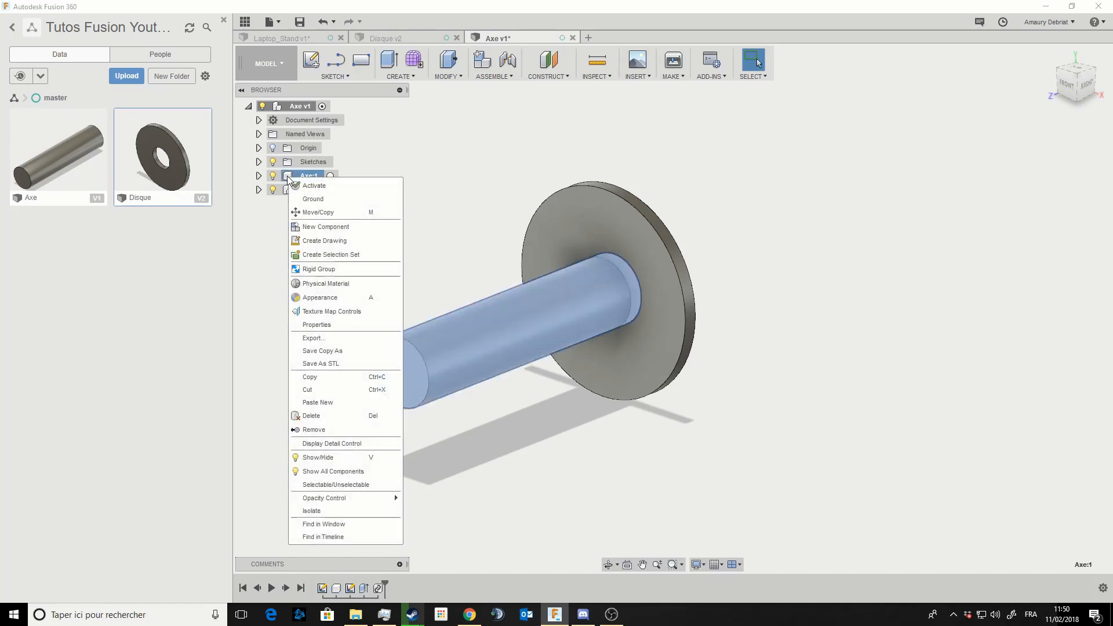
{"action": "left_click", "coordinate": [275, 263]}
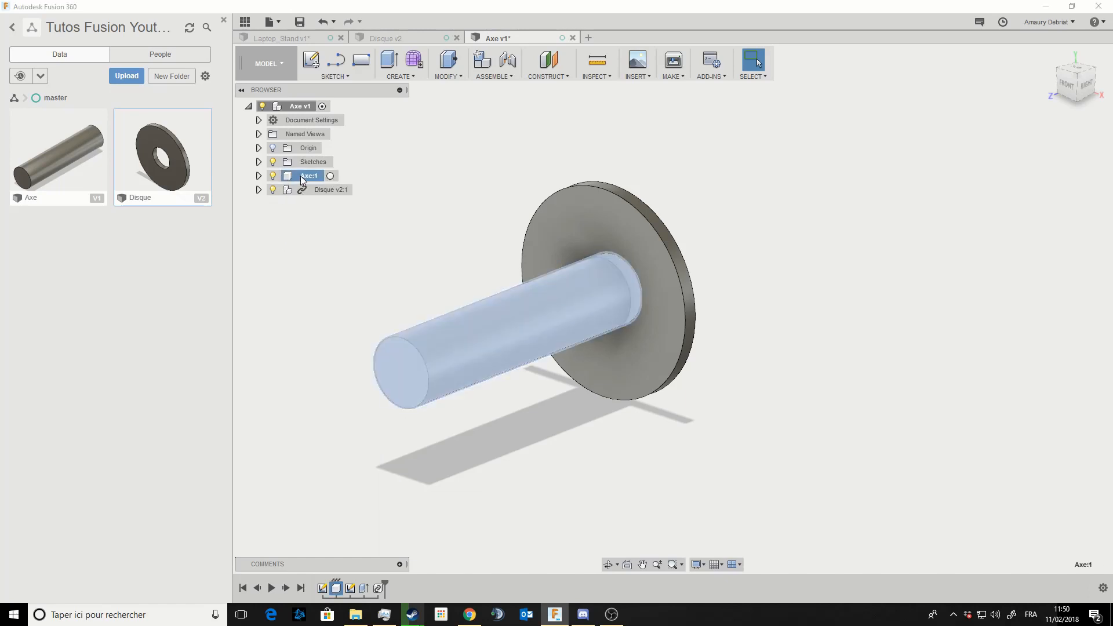
{"action": "left_click", "coordinate": [330, 175]}
{"action": "right_click", "coordinate": [286, 176]}
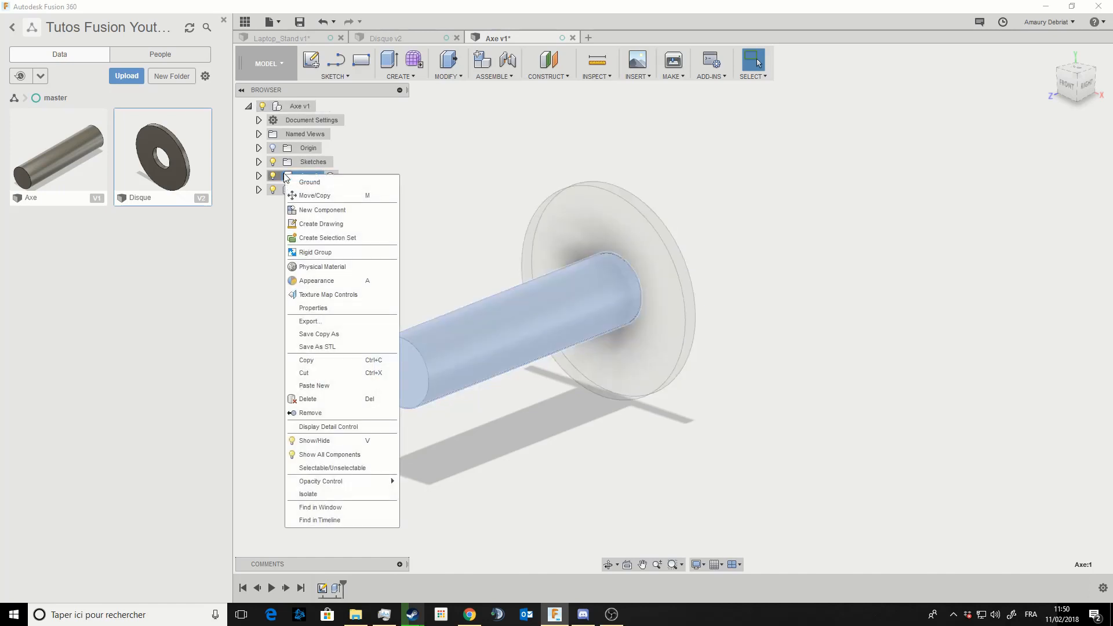
{"action": "left_click", "coordinate": [320, 360]}
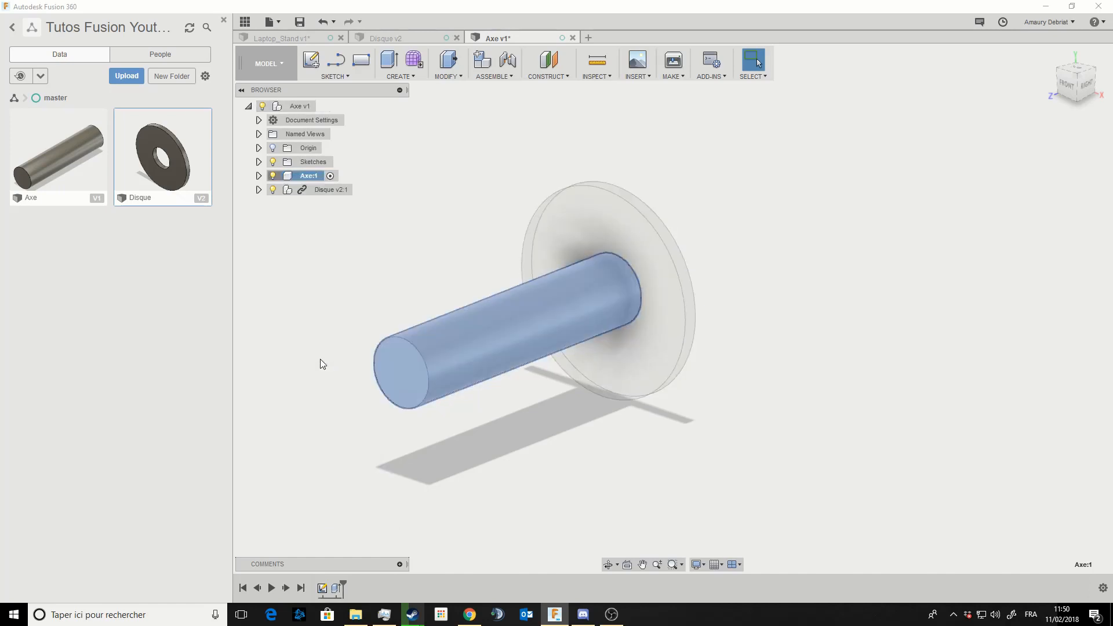
Reactivate the root Axe component, paste a linked instance of Axe:1 and move it sideways clear of the disc.
{"action": "left_click", "coordinate": [322, 107]}
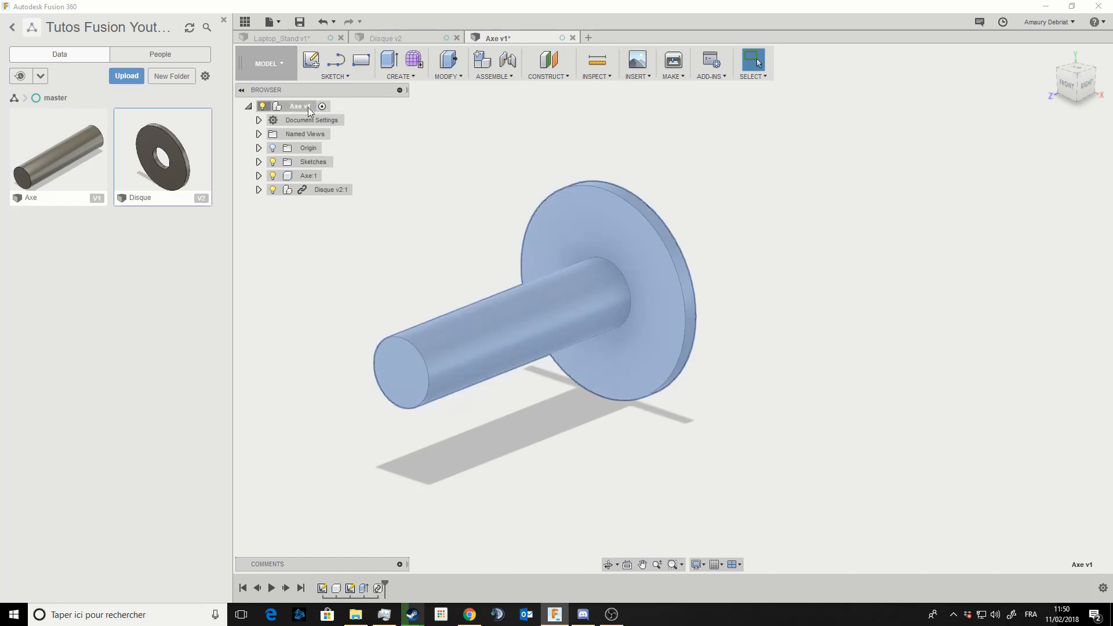
{"action": "right_click", "coordinate": [302, 107]}
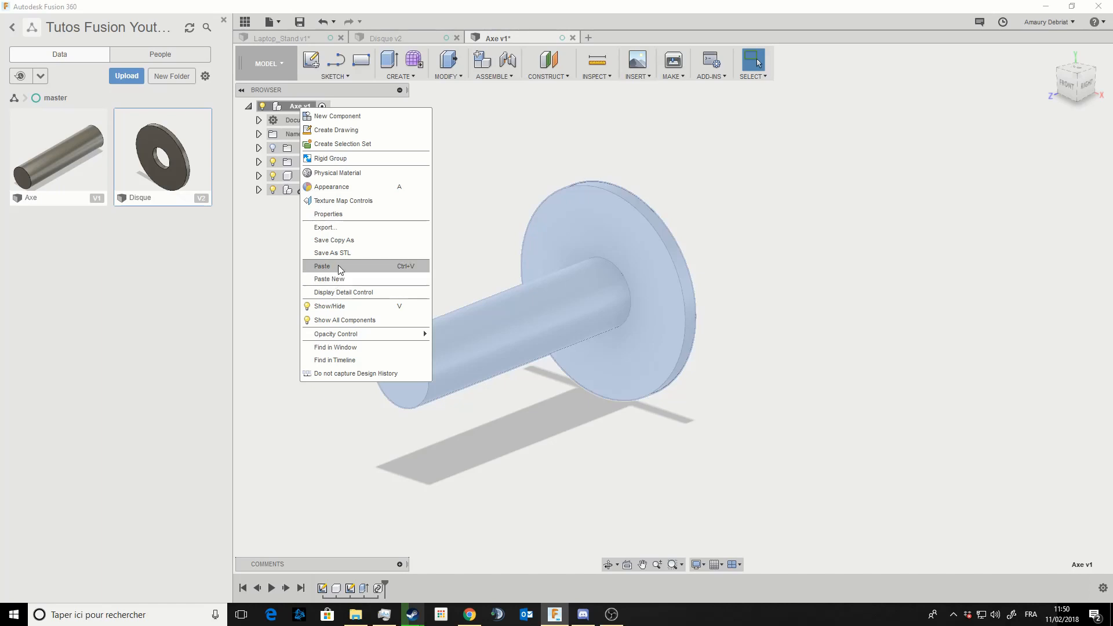
{"action": "left_click", "coordinate": [339, 266]}
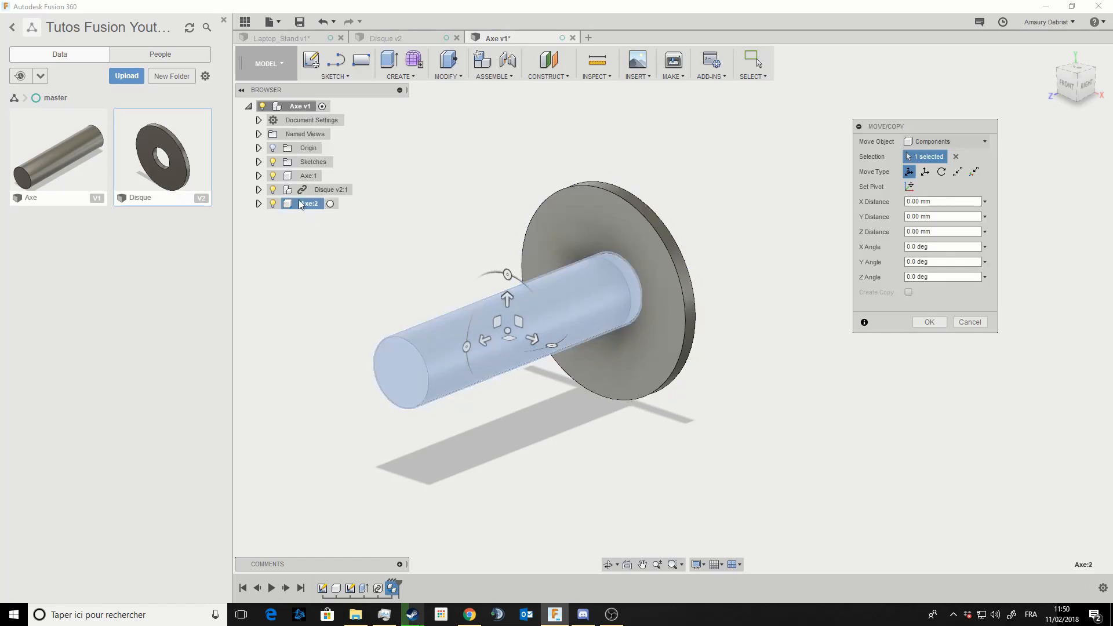
{"action": "left_click_drag", "start_coordinate": [532, 339], "coordinate": [792, 395]}
{"action": "left_click", "coordinate": [939, 323]}
{"action": "scroll", "coordinate": [788, 298], "scroll_direction": "down", "scroll_amount": 3}
{"action": "middle_click_drag", "start_coordinate": [758, 253], "coordinate": [730, 207]}
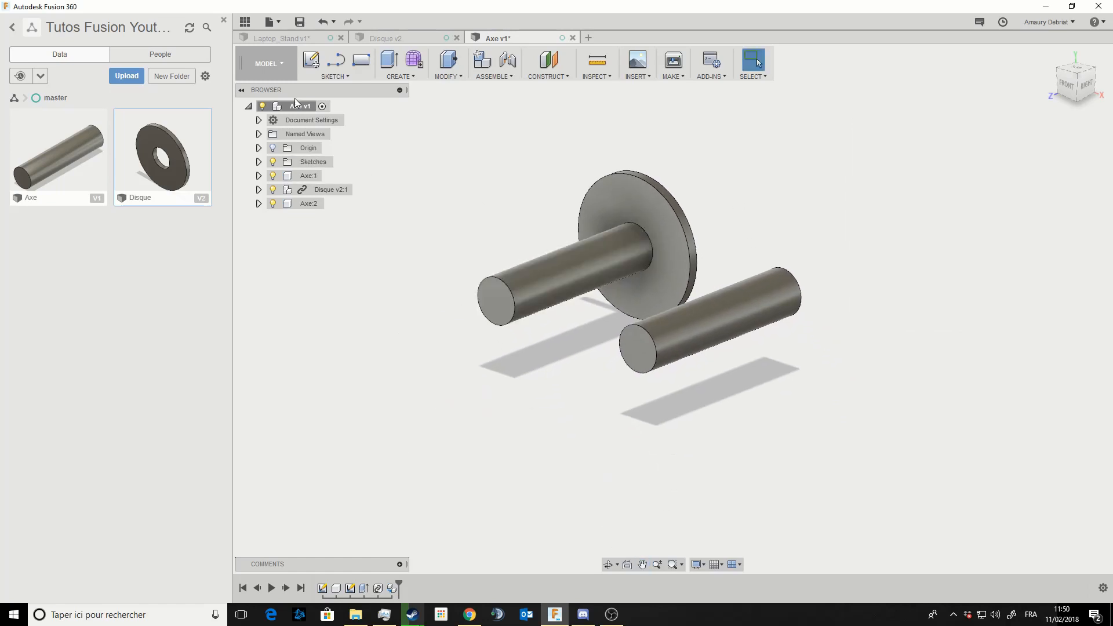
Copy Axe:1 again, insert it into the root with Paste New as an independent component and move it 370 mm in X.
{"action": "right_click", "coordinate": [304, 178]}
{"action": "left_click", "coordinate": [344, 379]}
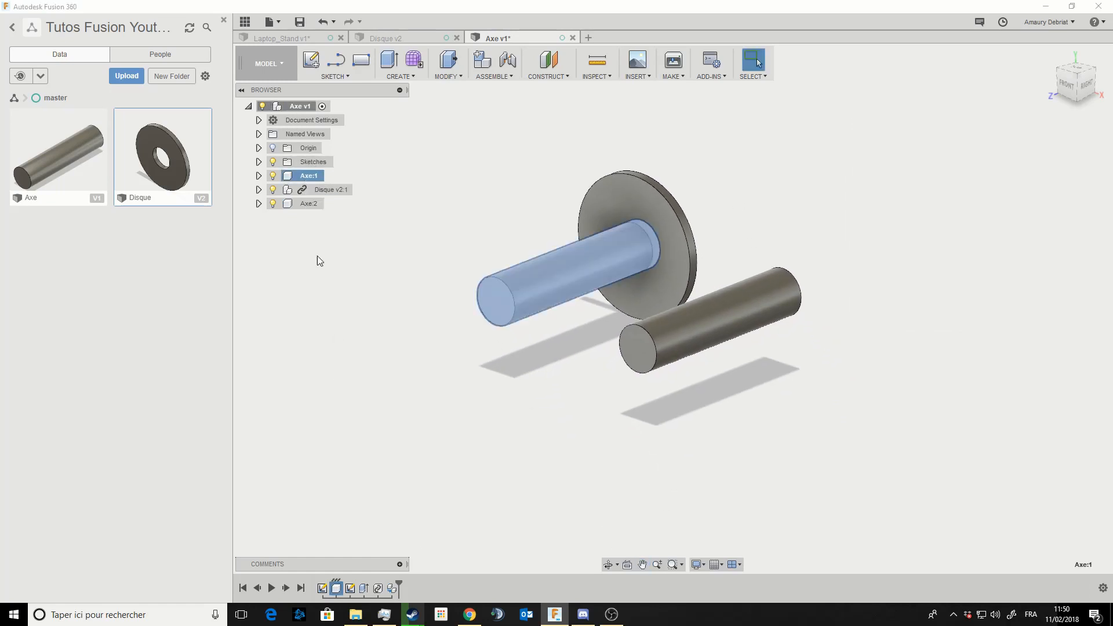
{"action": "right_click", "coordinate": [288, 107]}
{"action": "left_click", "coordinate": [329, 280]}
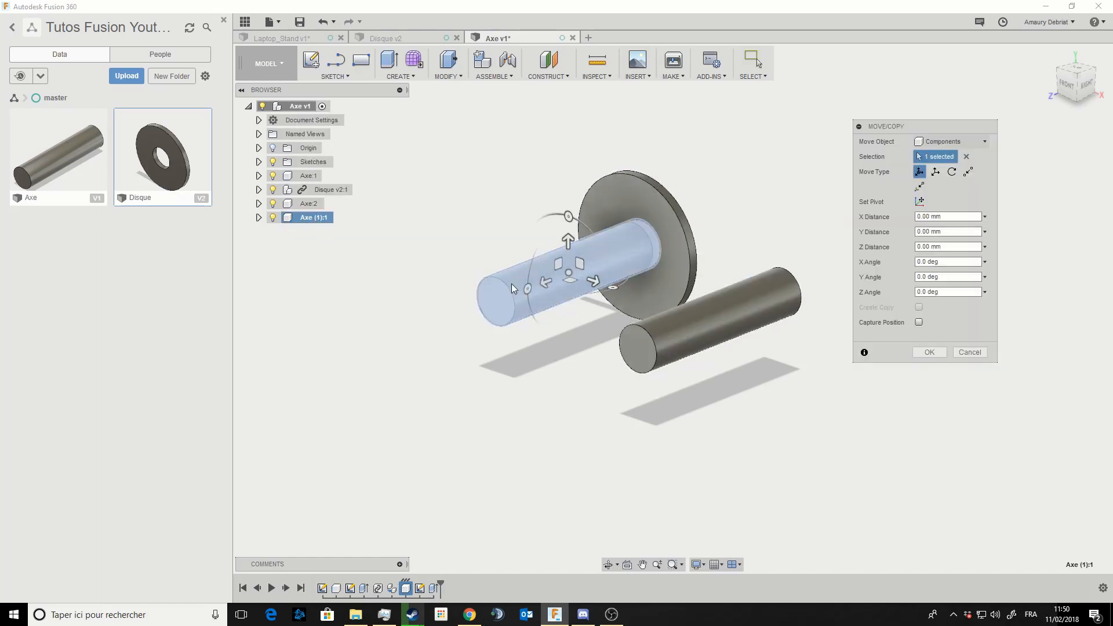
{"action": "left_click_drag", "start_coordinate": [593, 282], "coordinate": [870, 380]}
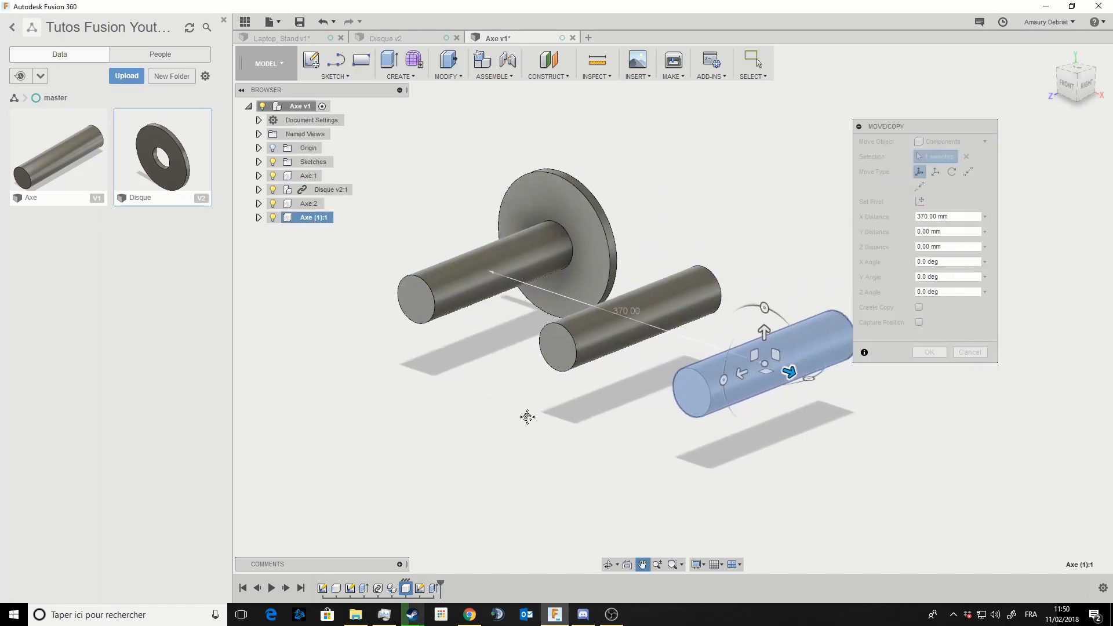
{"action": "left_click", "coordinate": [928, 352]}
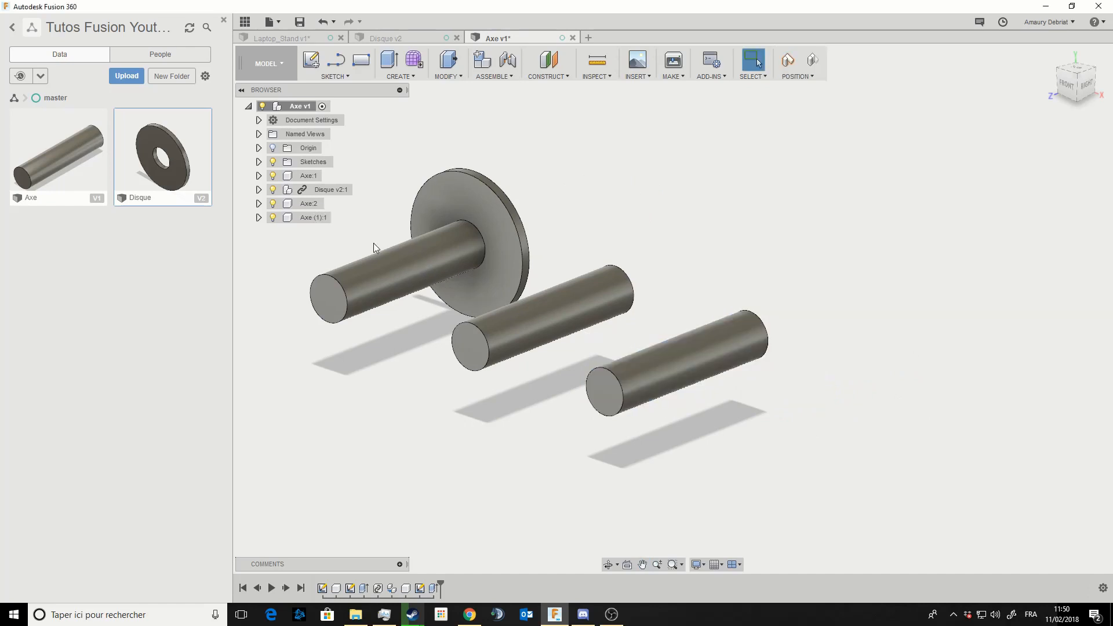
Rename the independent copy Axe (1) as Axe_v2 and the original Axe component as Axe_v1.
{"action": "double_click", "coordinate": [311, 218]}
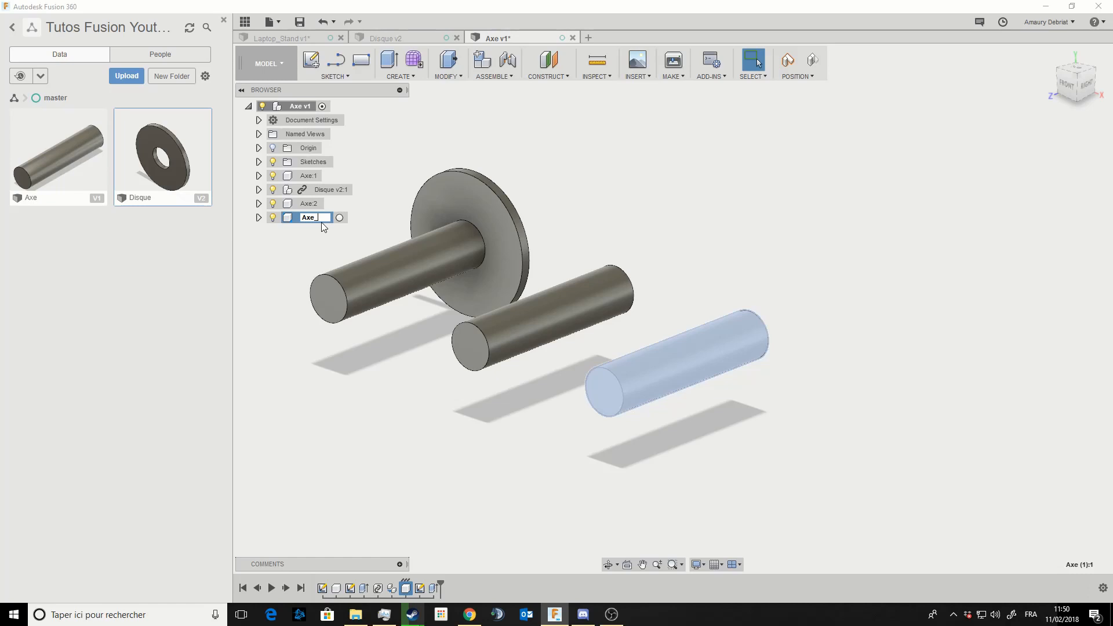
{"action": "type", "text": "Axe_v2"}
{"action": "key", "text": "Return"}
{"action": "left_click", "coordinate": [309, 176]}
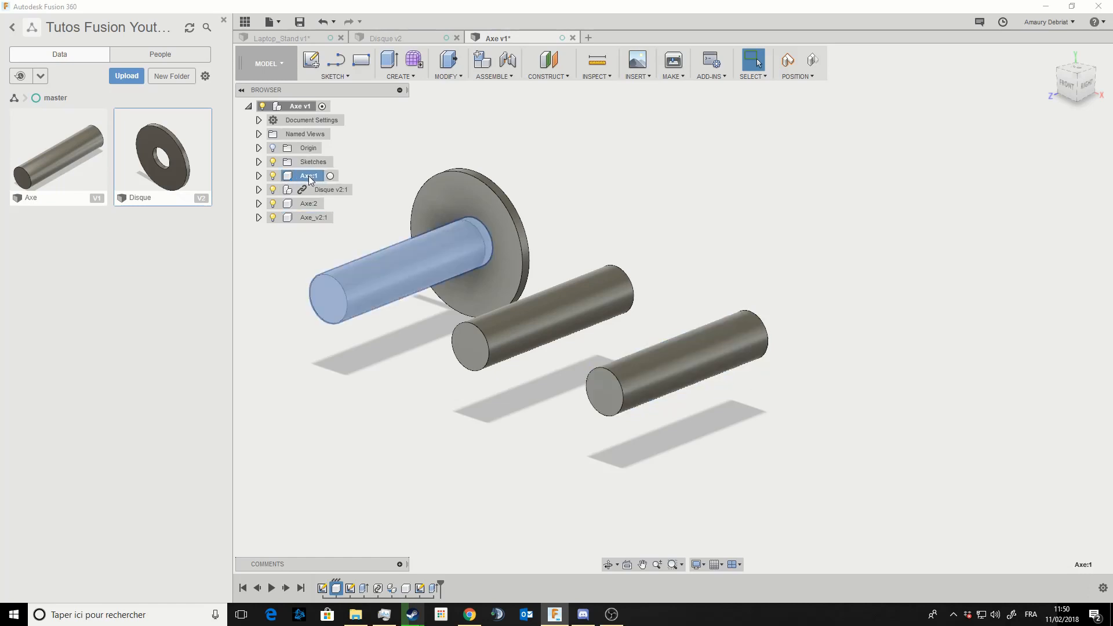
{"action": "double_click", "coordinate": [309, 175]}
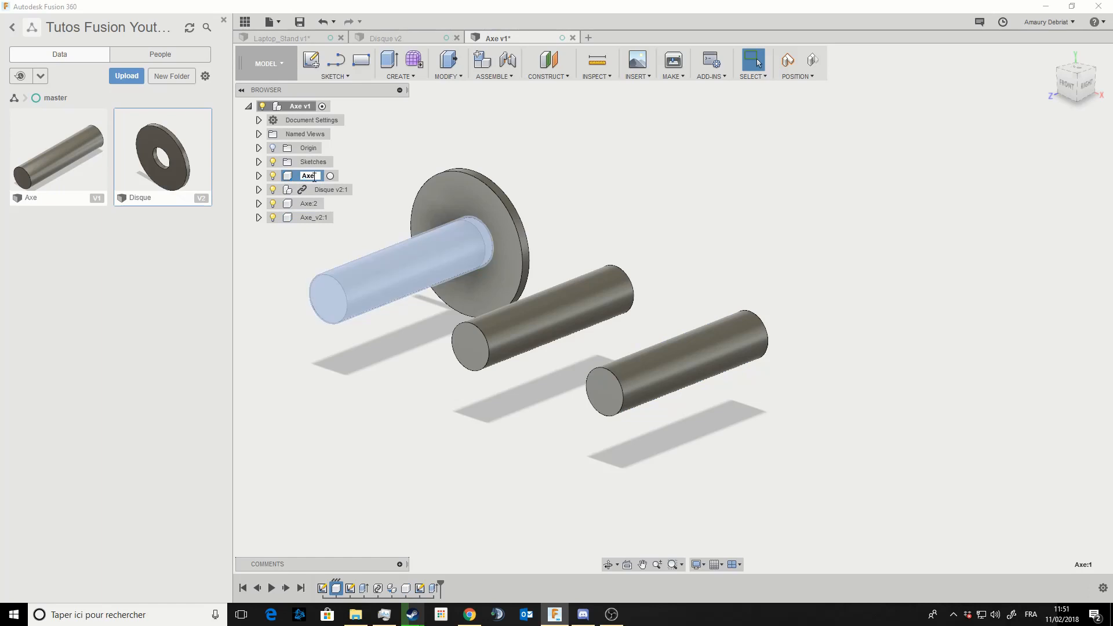
{"action": "type", "text": "_v1"}
{"action": "key", "text": "Return"}
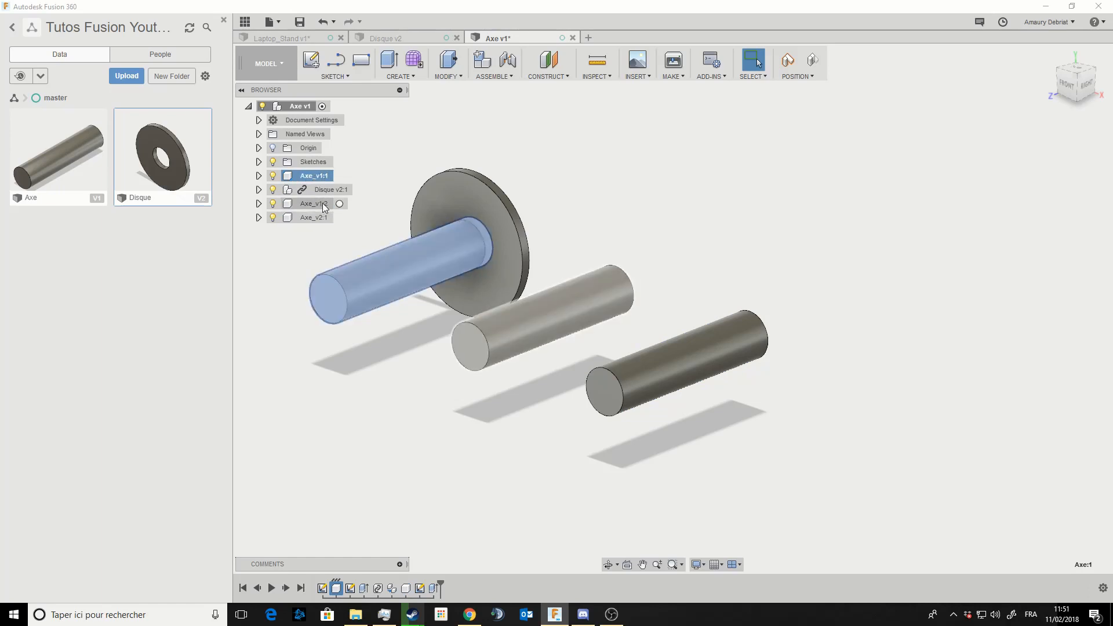
{"action": "left_click", "coordinate": [342, 411]}
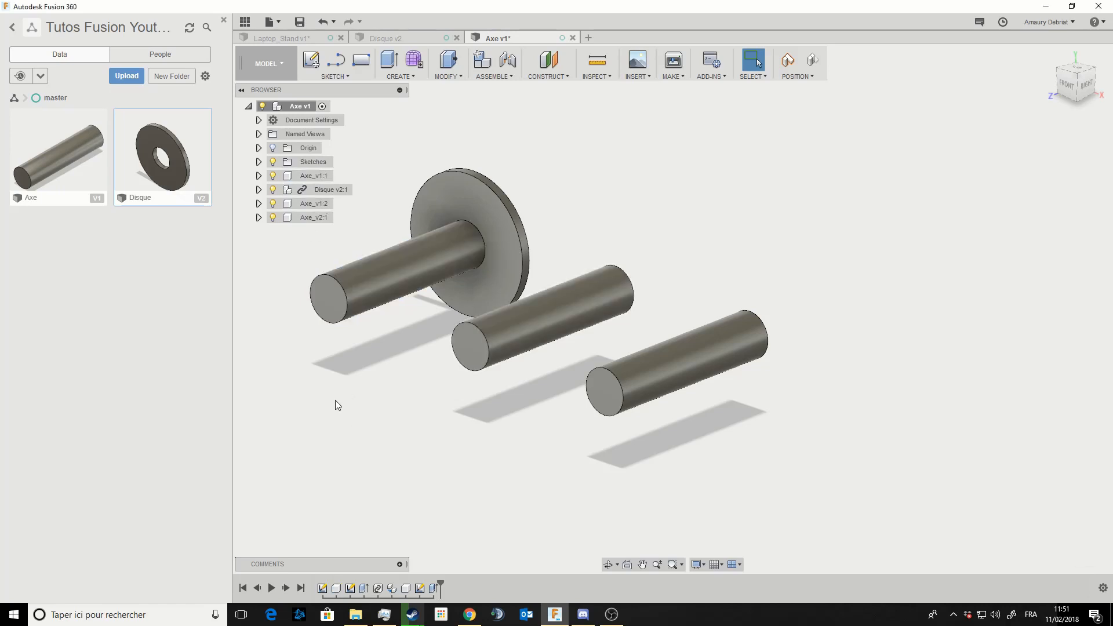
Activate Axe_v1:1, capture the moved components' position and extrude the shaft's front face 140 mm as a join.
{"action": "left_click", "coordinate": [339, 176]}
{"action": "left_click", "coordinate": [424, 291]}
{"action": "key", "text": "e"}
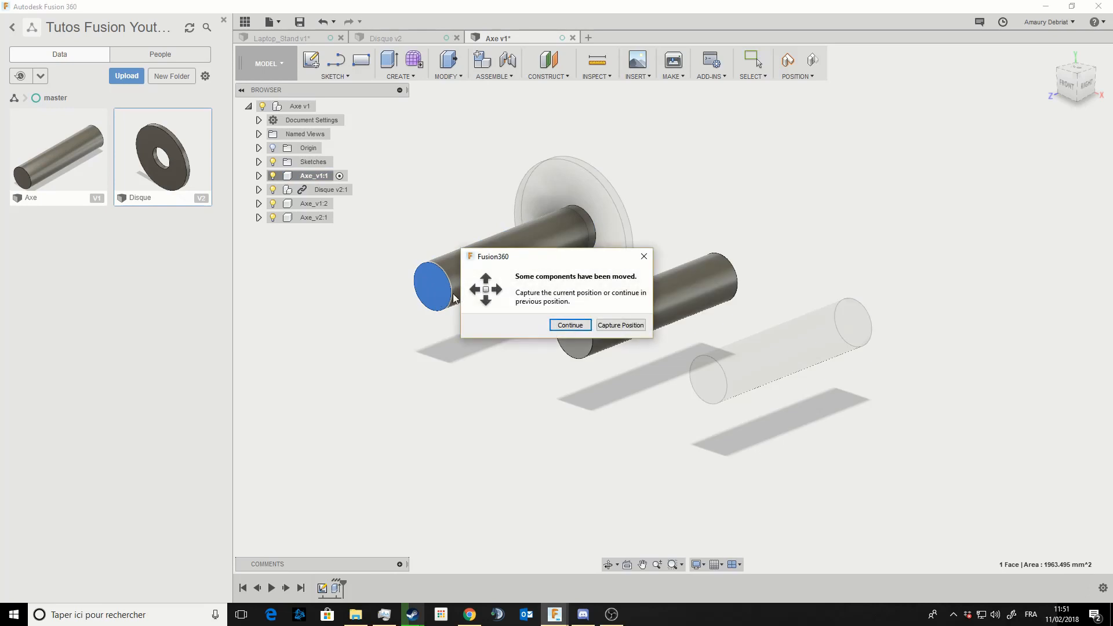
{"action": "left_click", "coordinate": [619, 328]}
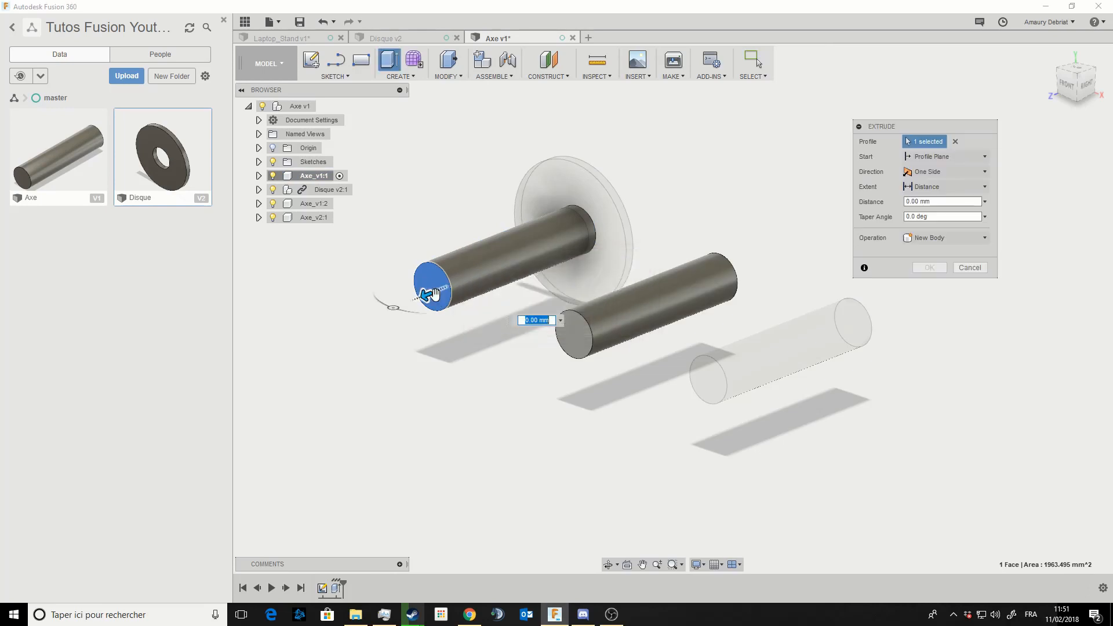
{"action": "left_click_drag", "start_coordinate": [435, 294], "coordinate": [340, 330]}
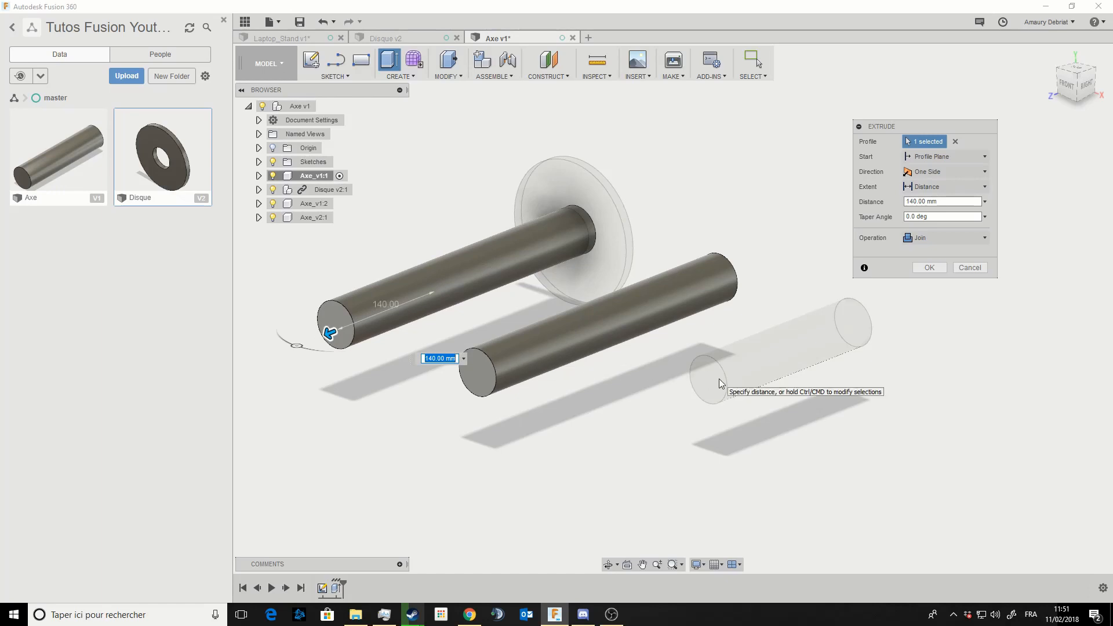
{"action": "left_click", "coordinate": [928, 267]}
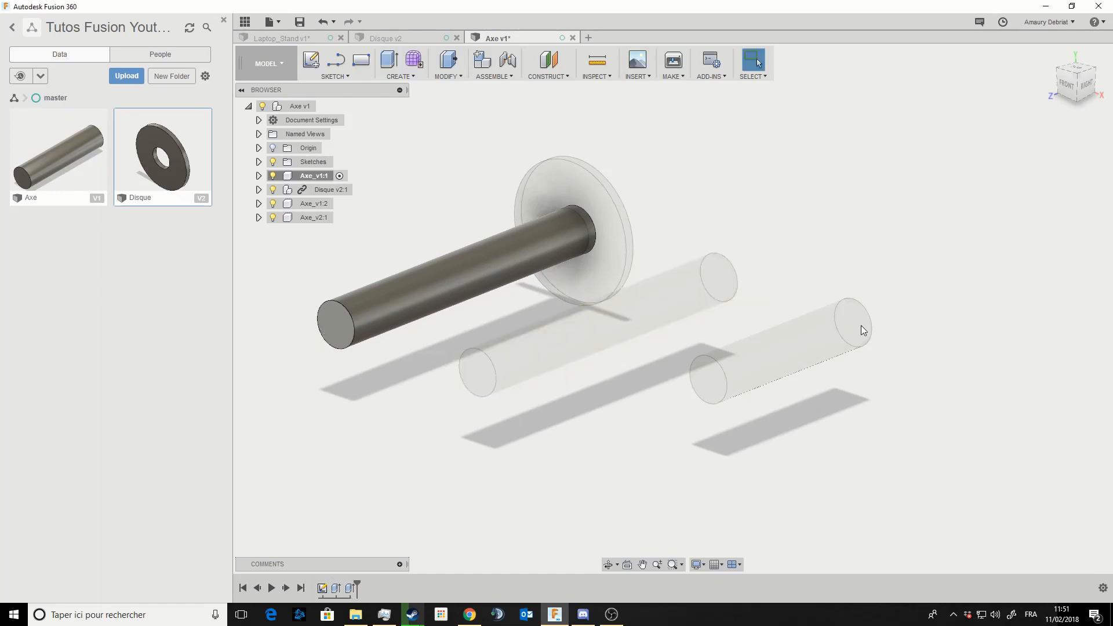
Activate Axe_v2:1, Axe_v1:2 and Axe_v1:1 in turn to compare the independent shaft with the two linked instances.
{"action": "left_click", "coordinate": [340, 217]}
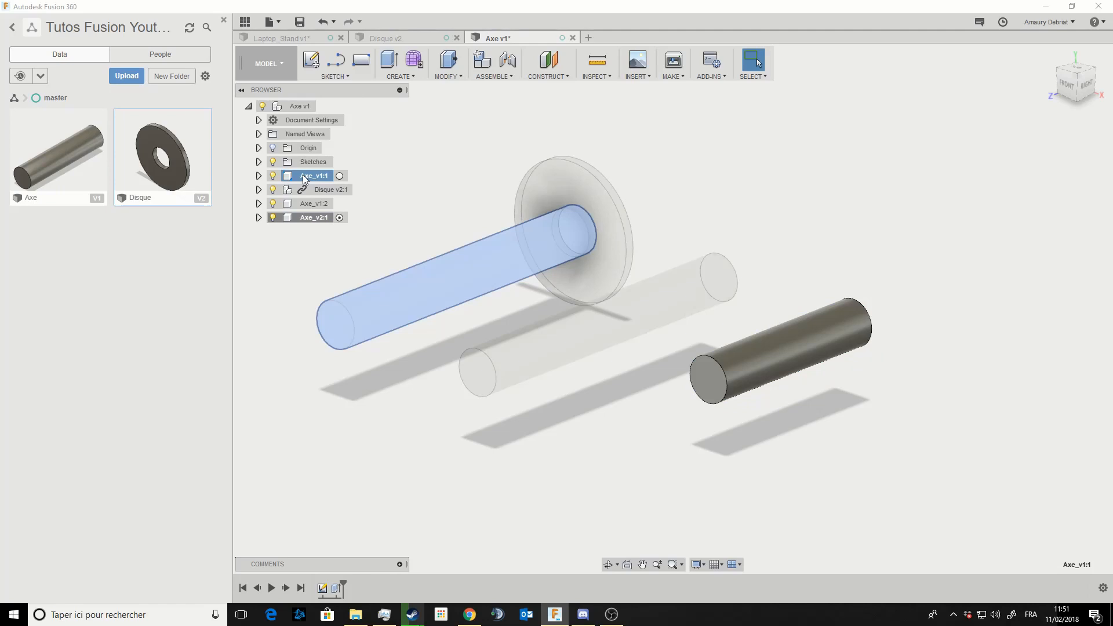
{"action": "left_click", "coordinate": [304, 206]}
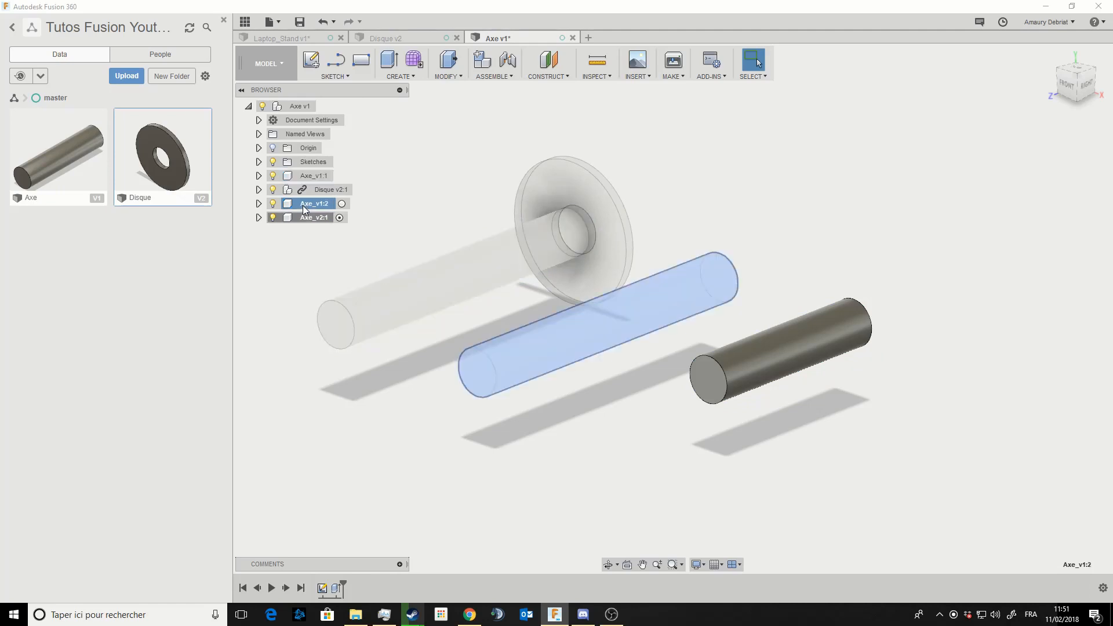
{"action": "left_click", "coordinate": [342, 204]}
{"action": "left_click", "coordinate": [310, 177]}
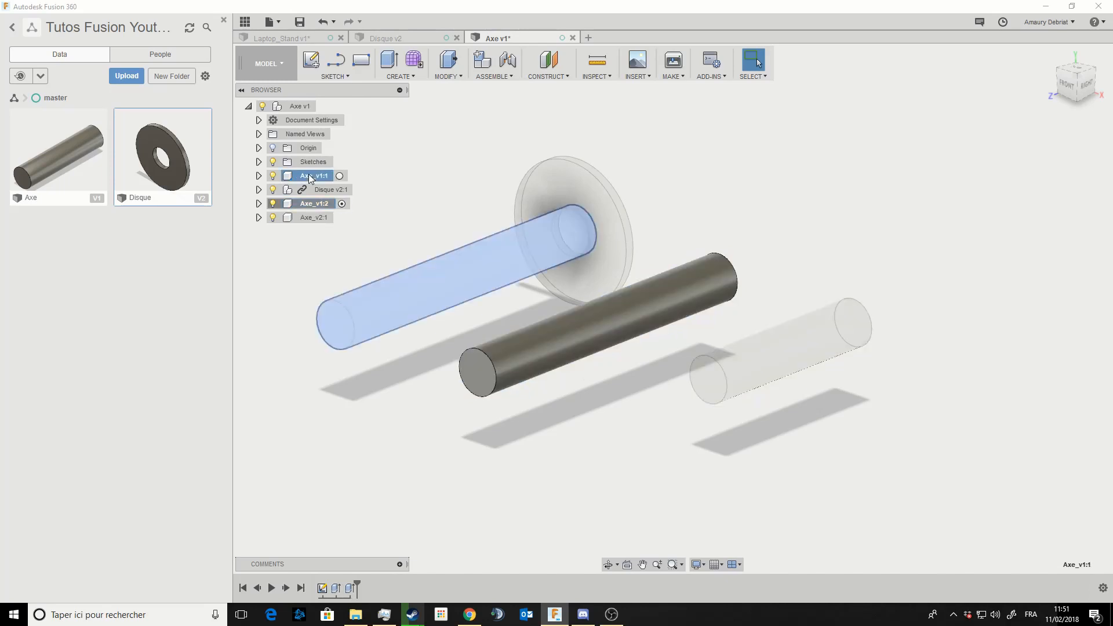
{"action": "left_click", "coordinate": [341, 177]}
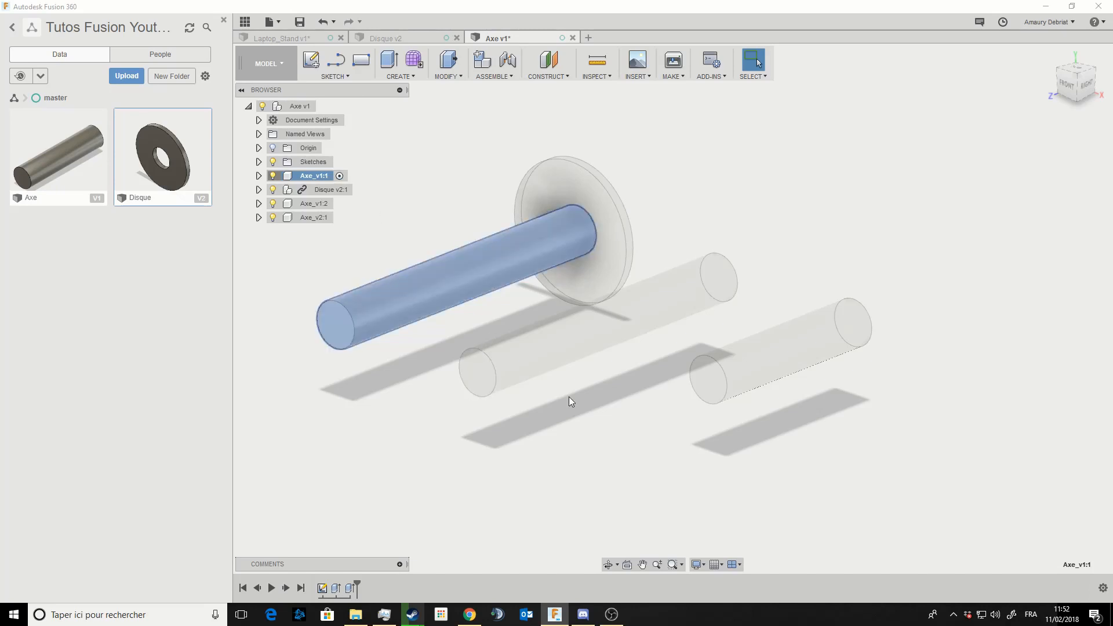
{"action": "left_click", "coordinate": [299, 34]}
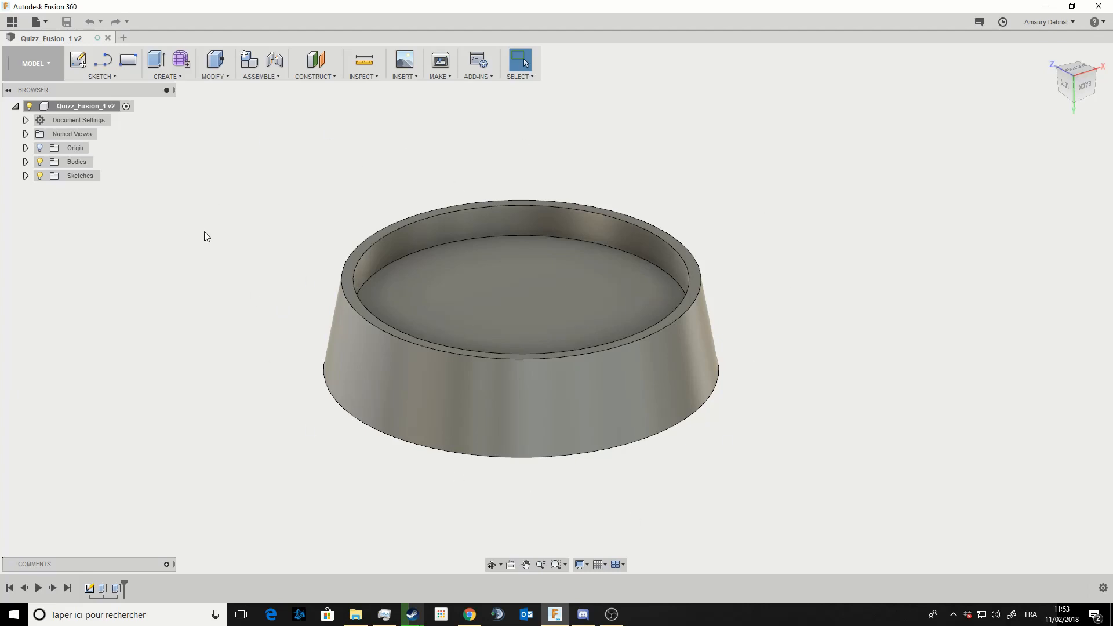
Review the base circle sketch, close it, and open the first extrusion for editing to examine its two-sided distances and taper.
{"action": "double_click", "coordinate": [89, 588]}
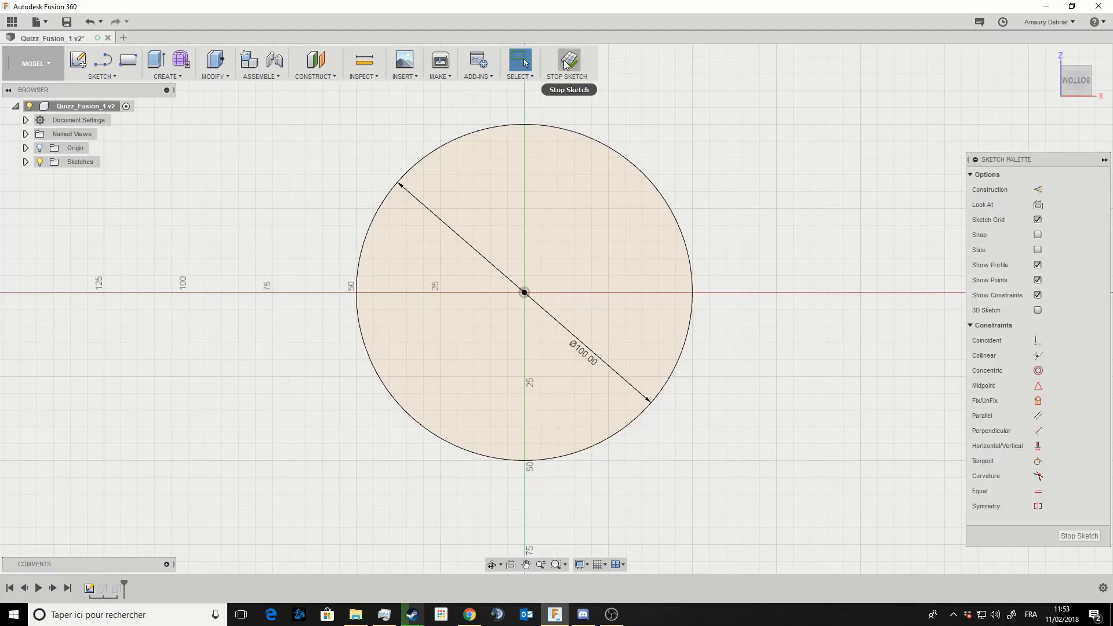
{"action": "left_click", "coordinate": [565, 62]}
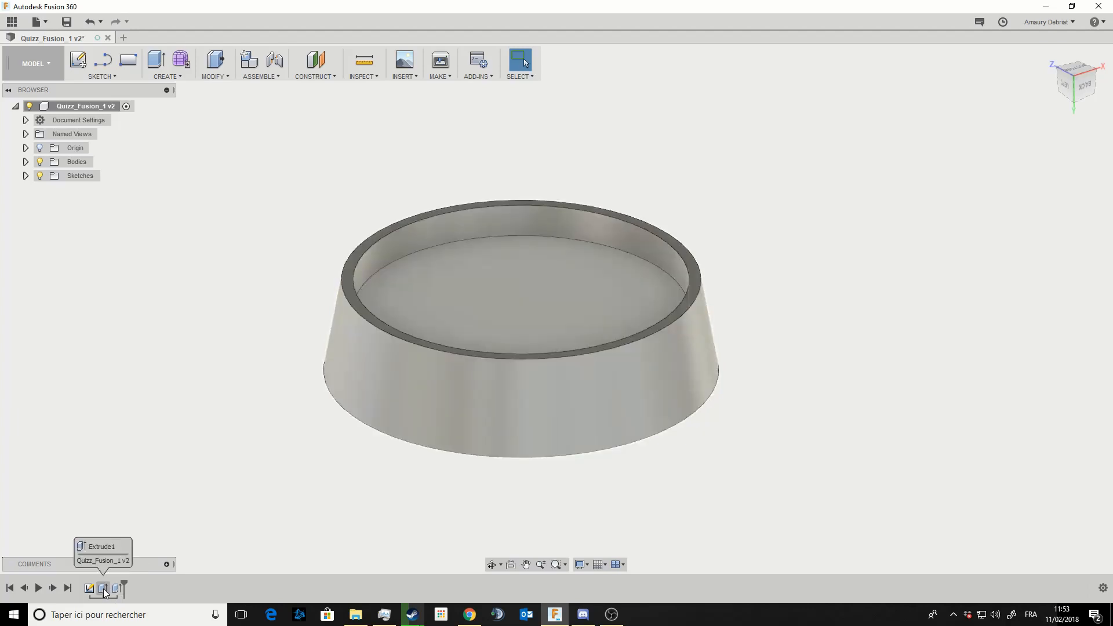
{"action": "double_click", "coordinate": [104, 589]}
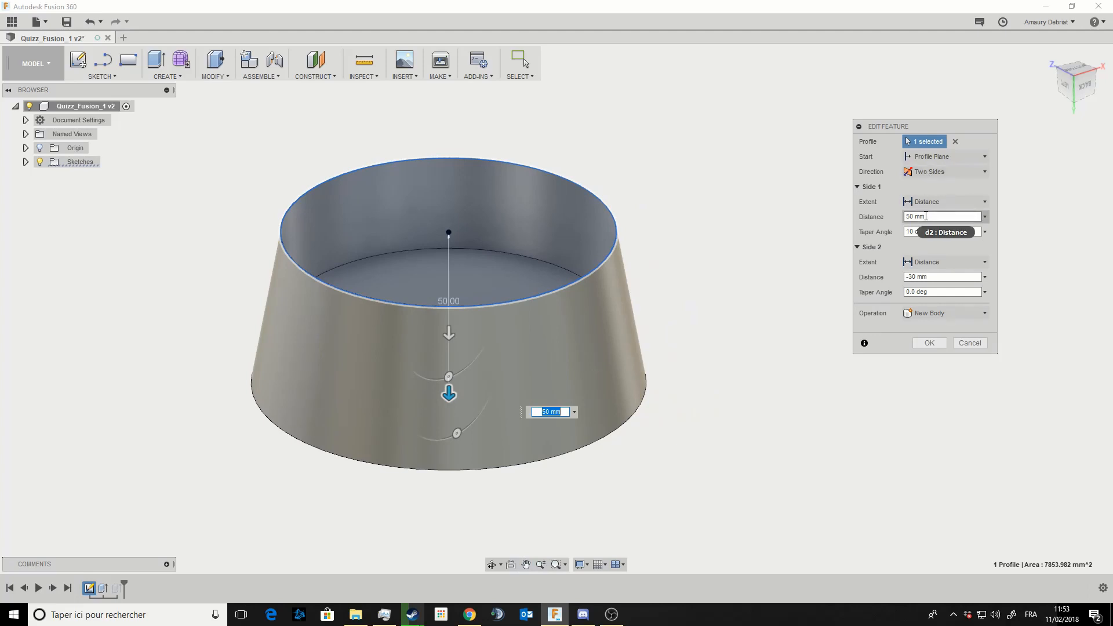
{"action": "middle_click_drag", "start_coordinate": [770, 324], "coordinate": [693, 324], "text": "shift"}
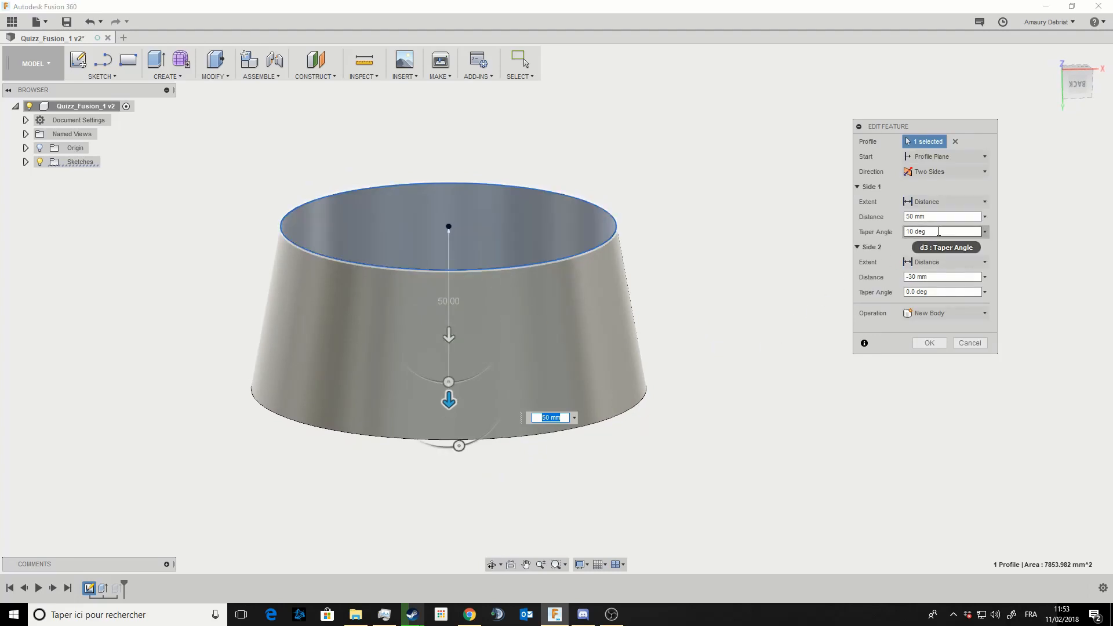
{"action": "middle_click_drag", "start_coordinate": [731, 317], "coordinate": [721, 280], "text": "shift"}
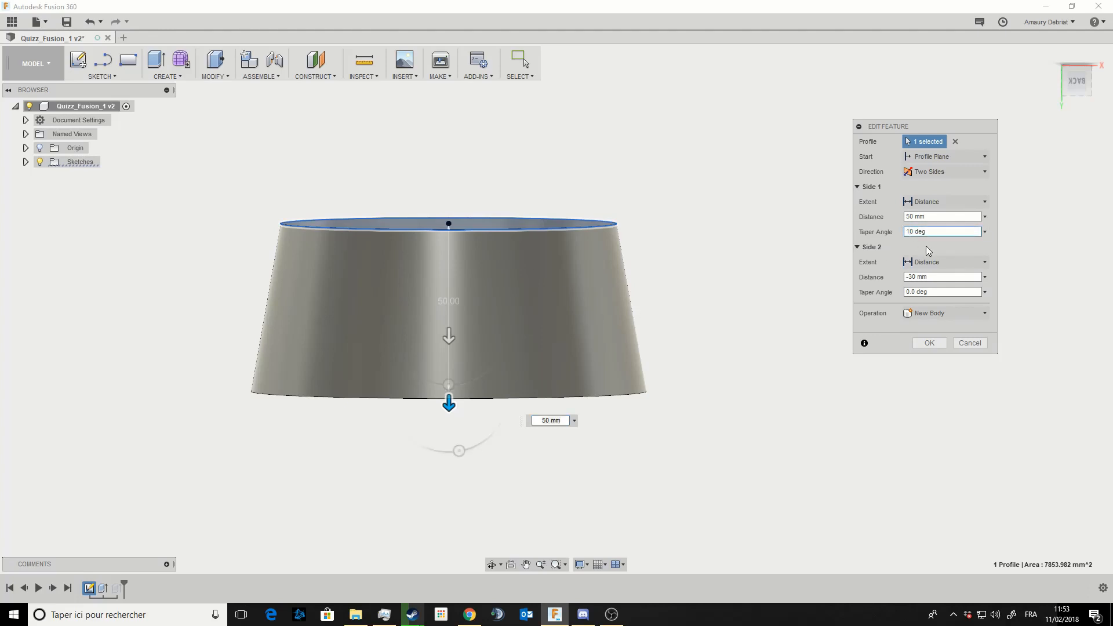
Try a taper angle of 15 degrees on side 1 of the first extrusion and set it back to 10 degrees.
{"action": "type", "text": "5"}
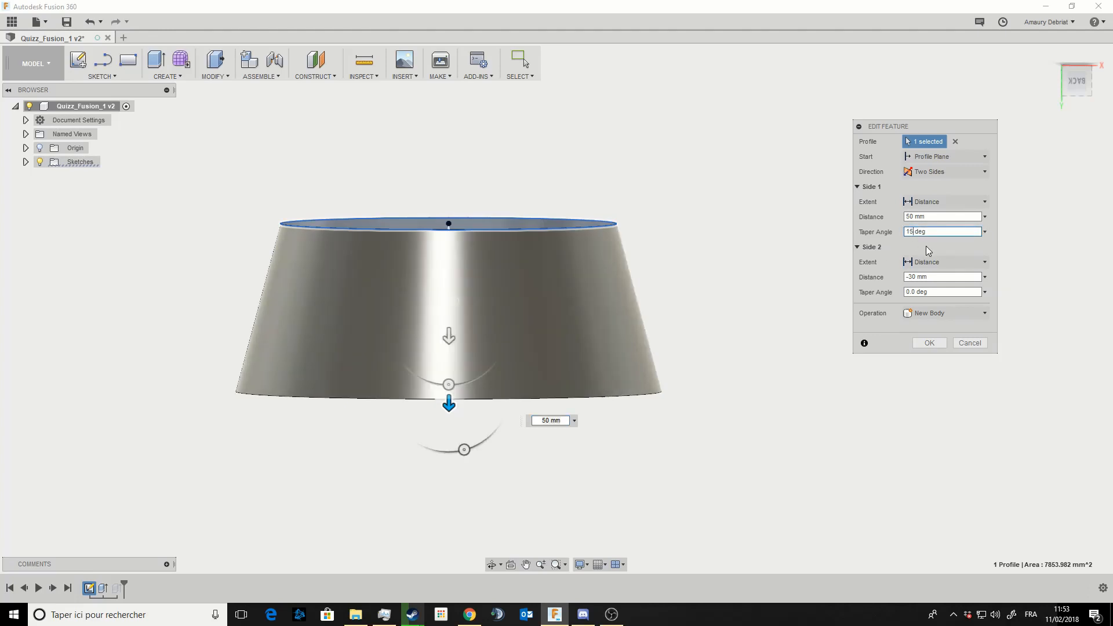
{"action": "key", "text": "shift+Left"}
{"action": "type", "text": "0"}
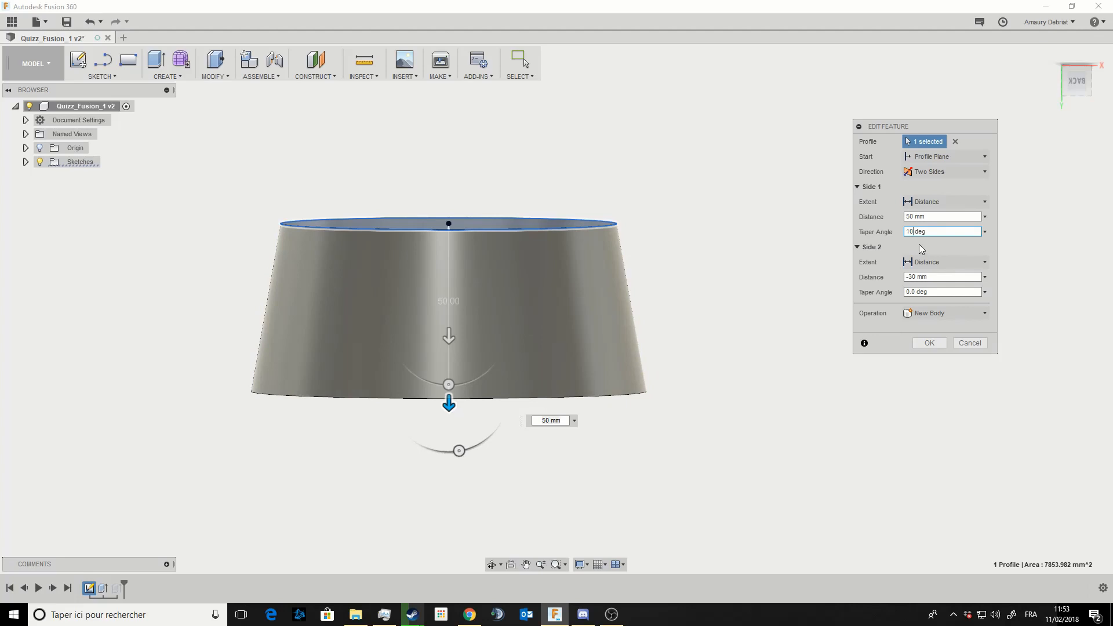
Examine the first extrusion's tapered outer wall and inner recess from several angles, and close its settings.
{"action": "middle_click_drag", "start_coordinate": [752, 260], "coordinate": [746, 277], "text": "shift"}
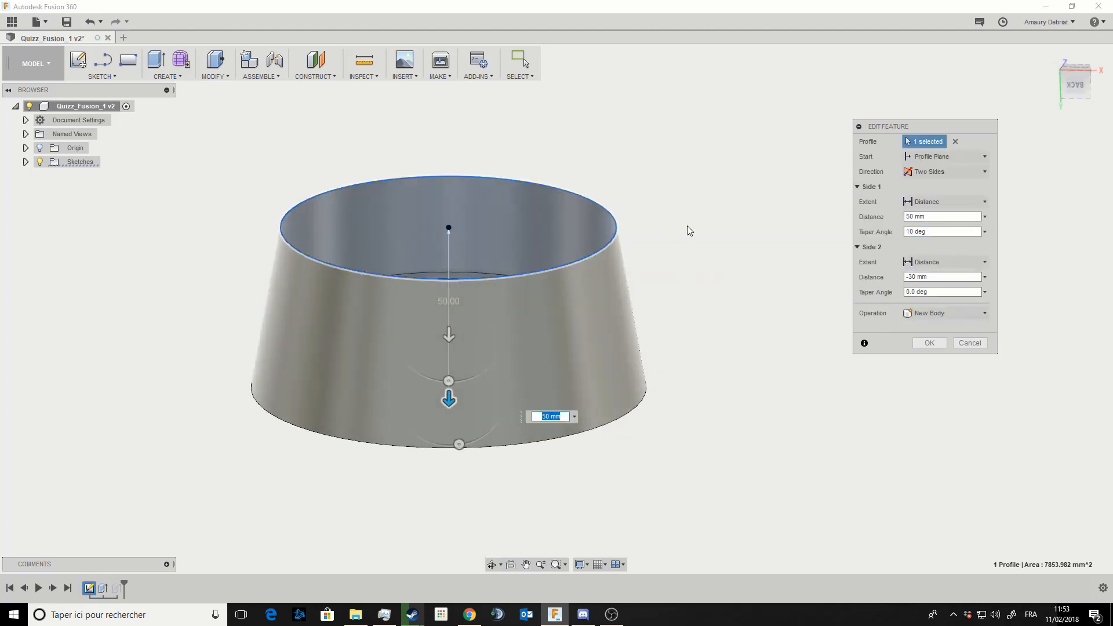
{"action": "middle_click_drag", "start_coordinate": [687, 226], "coordinate": [703, 272]}
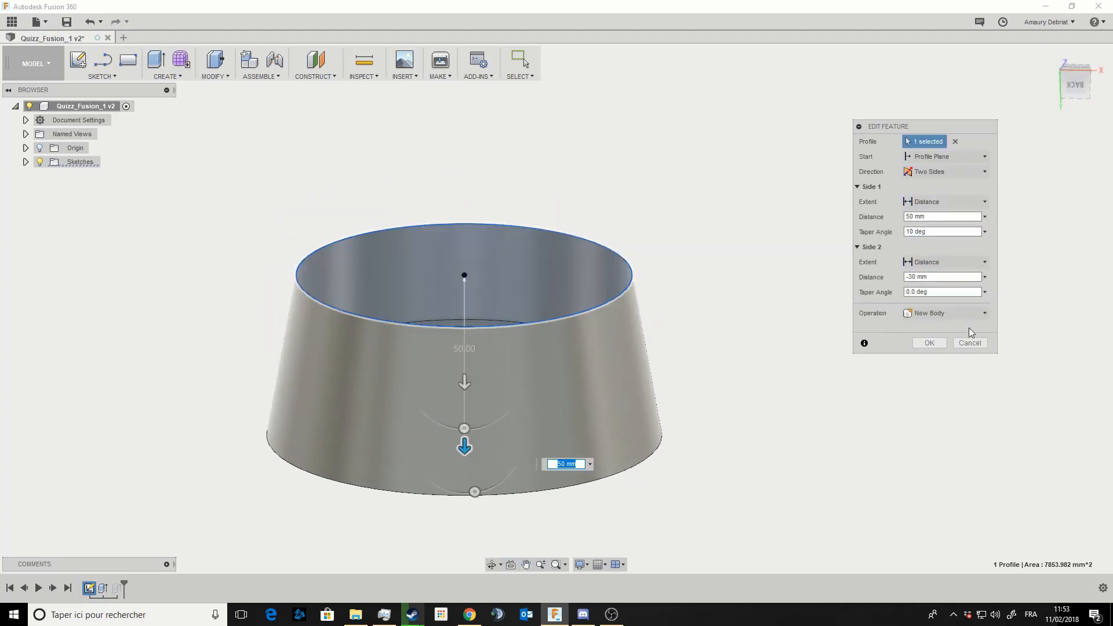
{"action": "middle_click_drag", "start_coordinate": [678, 305], "coordinate": [677, 287], "text": "shift"}
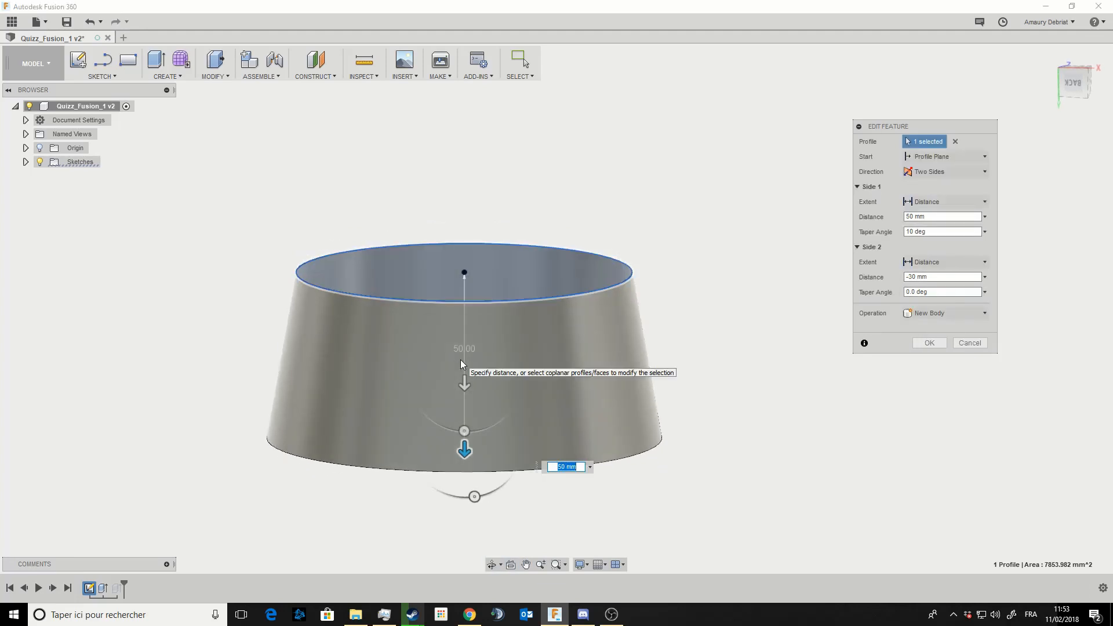
{"action": "middle_click_drag", "start_coordinate": [715, 298], "coordinate": [726, 339], "text": "shift"}
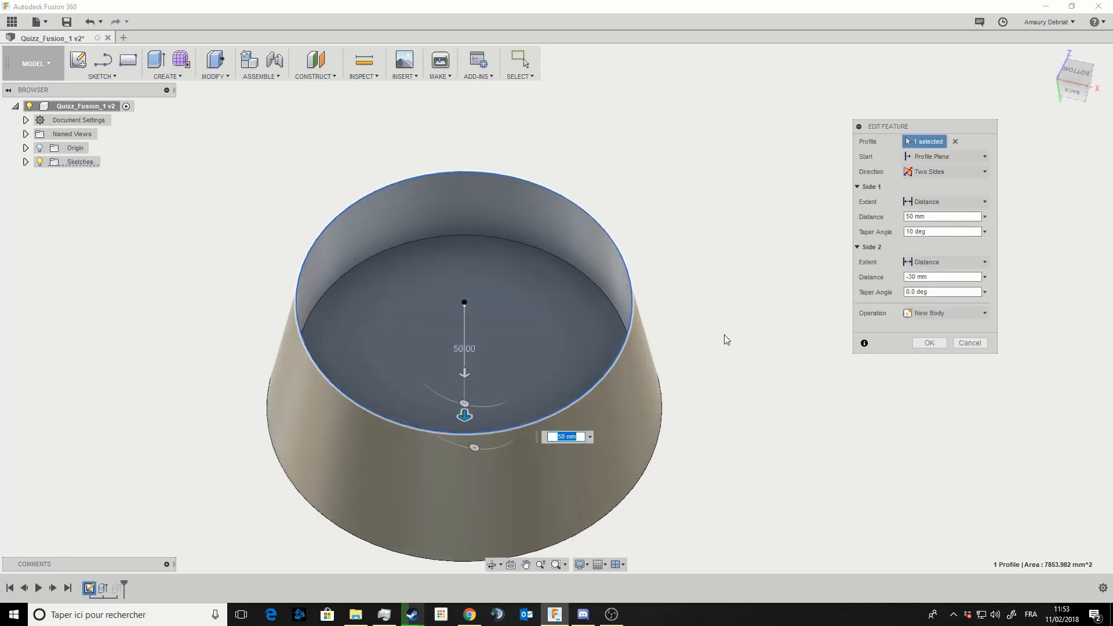
{"action": "left_click", "coordinate": [929, 342]}
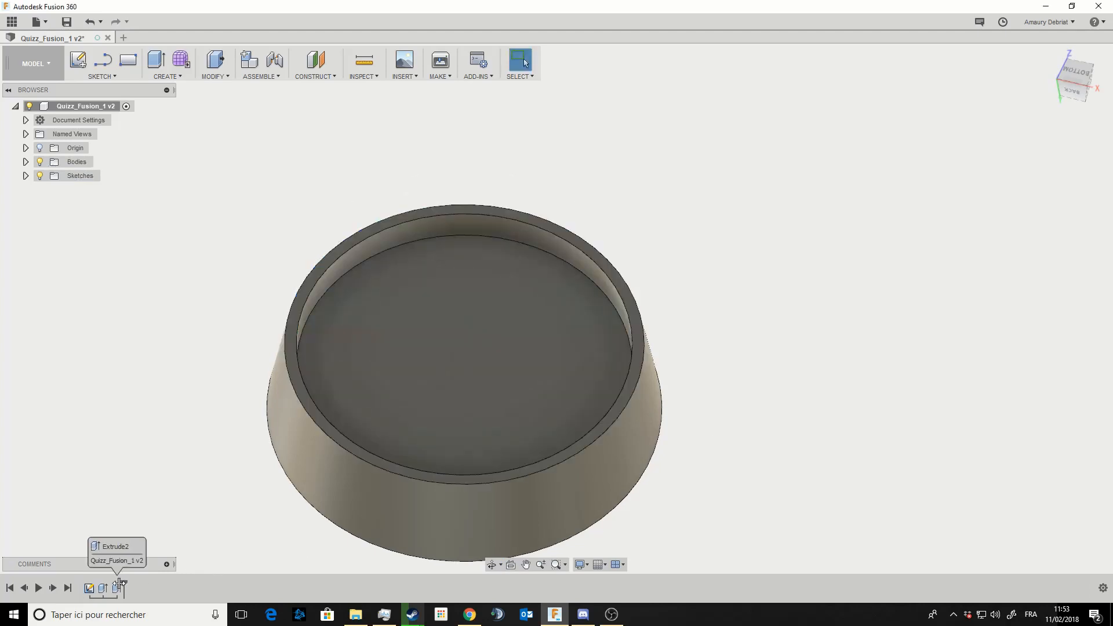
Roll the timeline back to before the second extrusion, inspect the recess's inner wall, and roll forward to the end.
{"action": "left_click_drag", "start_coordinate": [119, 584], "coordinate": [106, 584]}
{"action": "middle_click_drag", "start_coordinate": [129, 481], "coordinate": [133, 423], "text": "shift"}
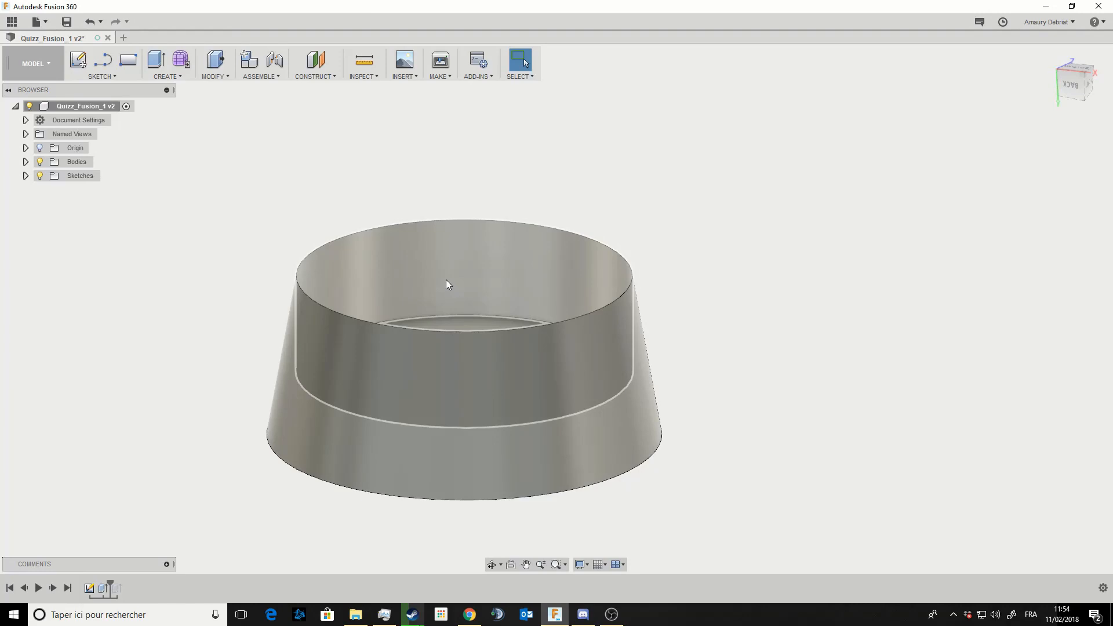
{"action": "left_click", "coordinate": [446, 284]}
{"action": "middle_click_drag", "start_coordinate": [794, 334], "coordinate": [786, 341], "text": "shift"}
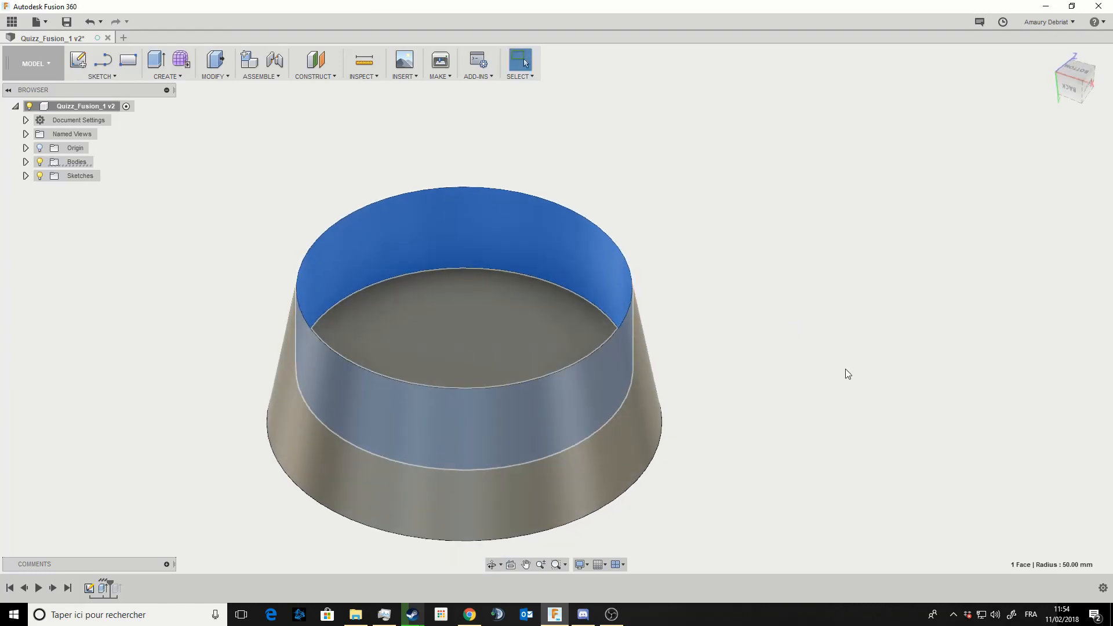
{"action": "middle_click_drag", "start_coordinate": [845, 369], "coordinate": [813, 356], "text": "shift"}
{"action": "left_click", "coordinate": [812, 356]}
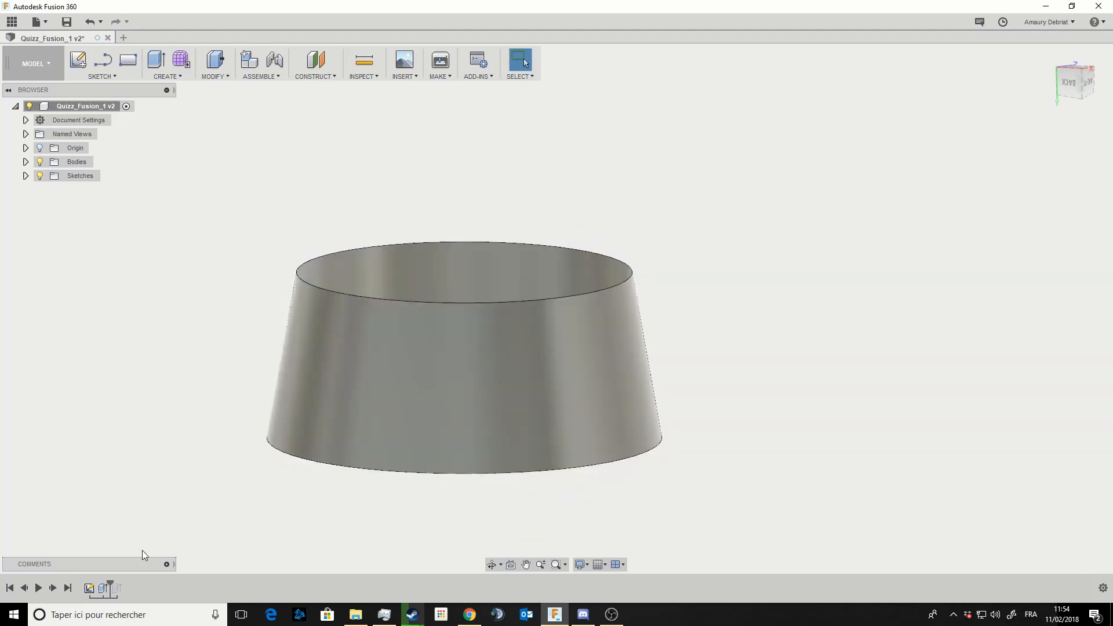
{"action": "left_click_drag", "start_coordinate": [109, 583], "coordinate": [122, 585]}
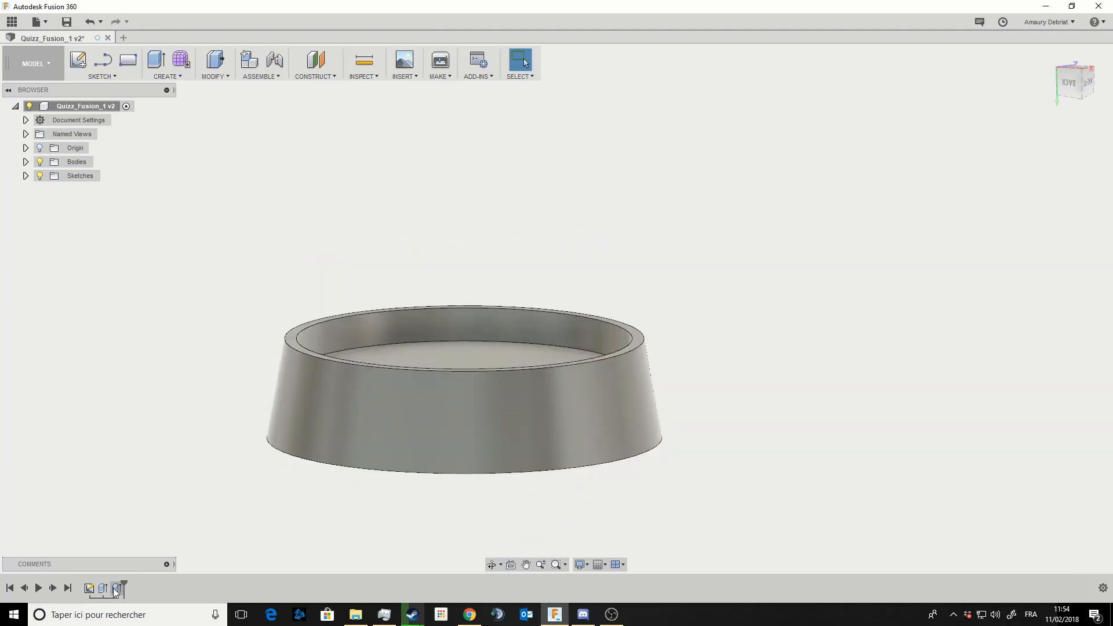
Open the second extrusion for editing, examine how its tapered cut trims the rim, and close it to view the finished part.
{"action": "double_click", "coordinate": [116, 588]}
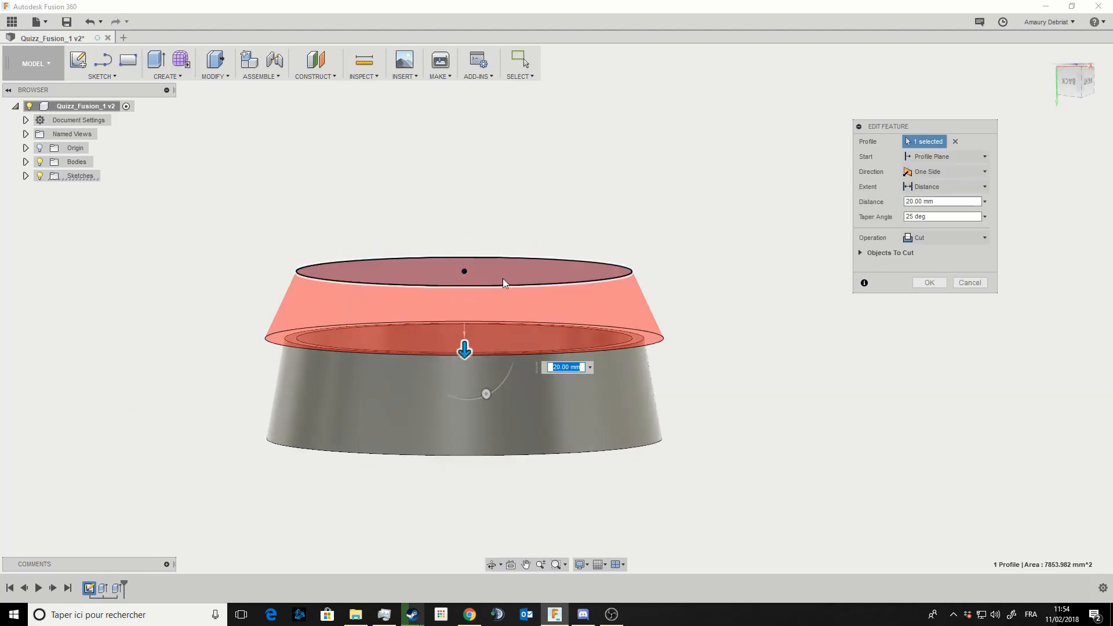
{"action": "scroll", "coordinate": [738, 290], "scroll_direction": "up", "scroll_amount": 6}
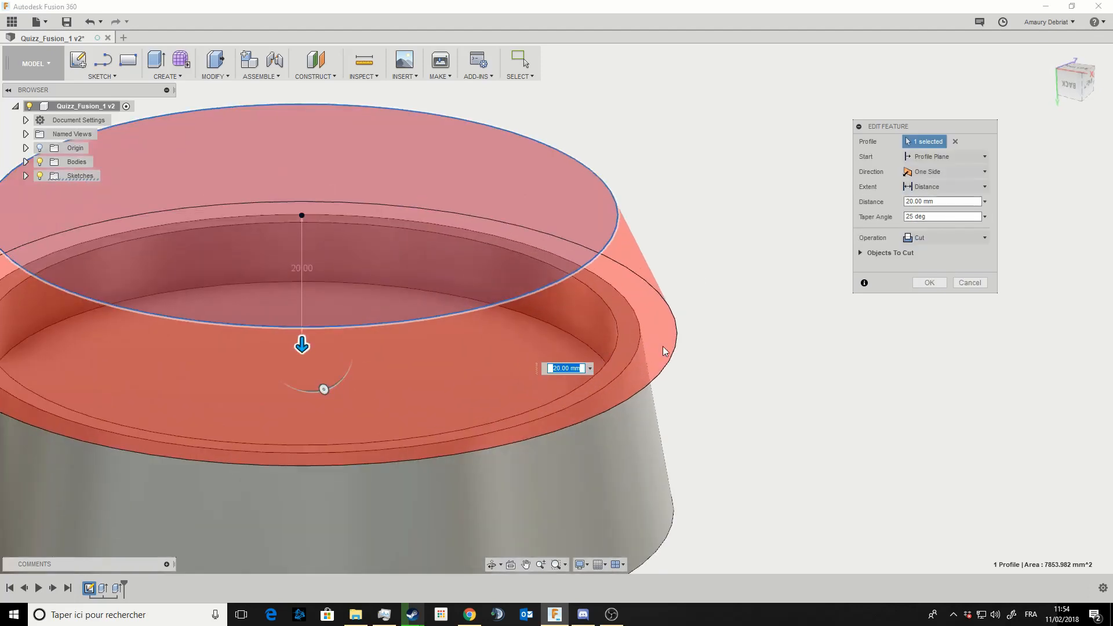
{"action": "scroll", "coordinate": [879, 431], "scroll_direction": "down", "scroll_amount": 4}
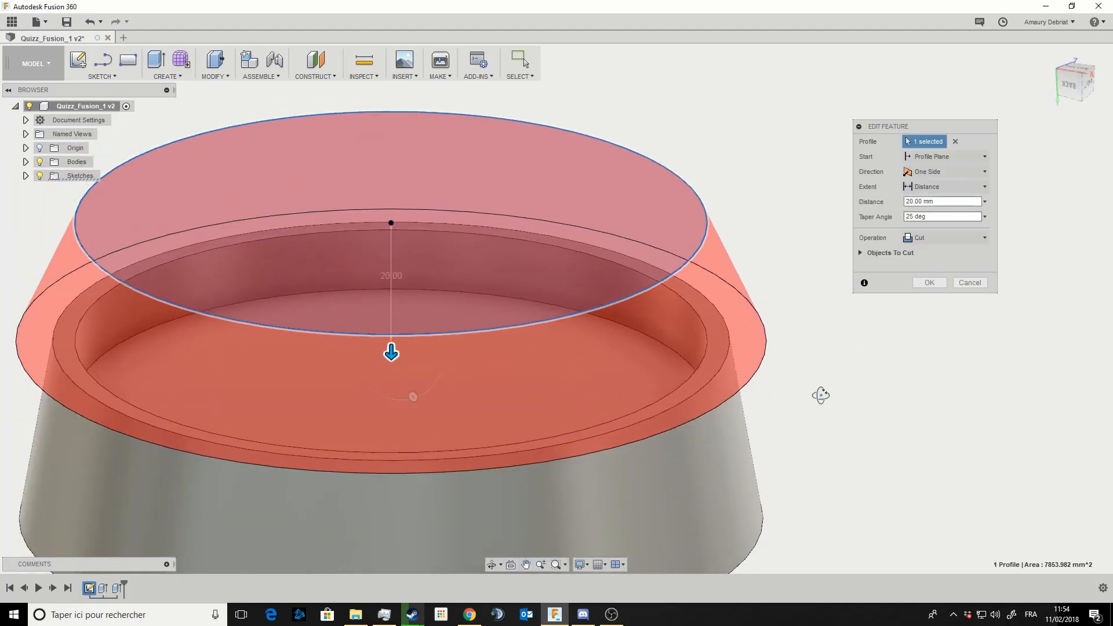
{"action": "middle_click_drag", "start_coordinate": [820, 393], "coordinate": [822, 381], "text": "shift"}
{"action": "mouse_move", "coordinate": [404, 314]}
{"action": "left_mouse_down"}
{"action": "mouse_move", "coordinate": [405, 266]}
{"action": "mouse_move", "coordinate": [405, 393]}
{"action": "mouse_move", "coordinate": [403, 313]}
{"action": "left_mouse_up"}
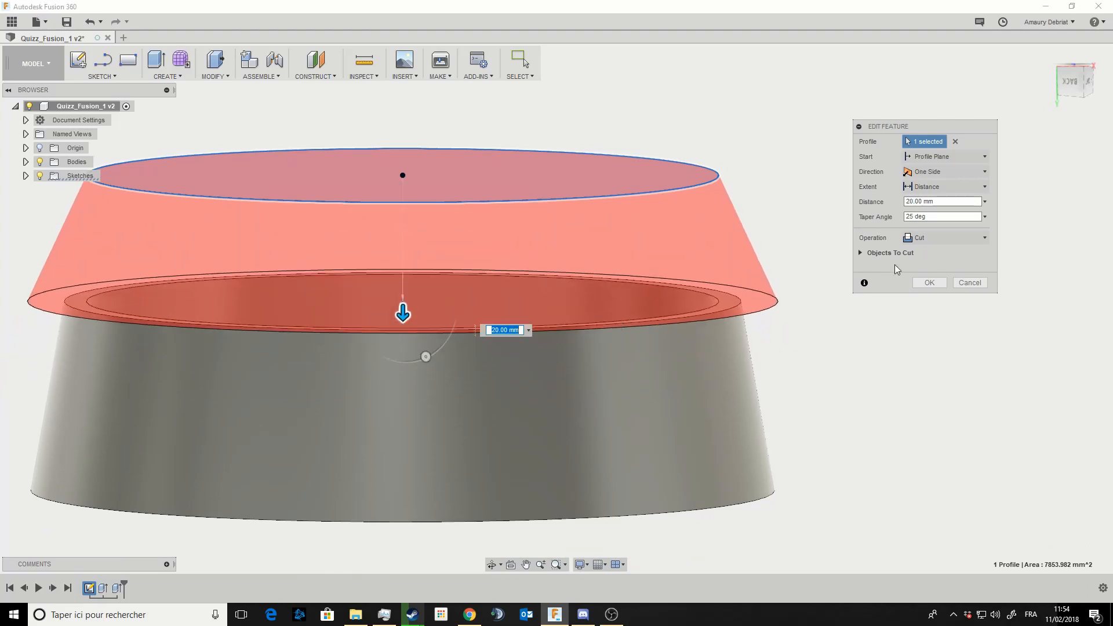
{"action": "left_click", "coordinate": [939, 285]}
{"action": "middle_click_drag", "start_coordinate": [857, 376], "coordinate": [1003, 395]}
{"action": "scroll", "coordinate": [1002, 396], "scroll_direction": "down", "scroll_amount": 2}
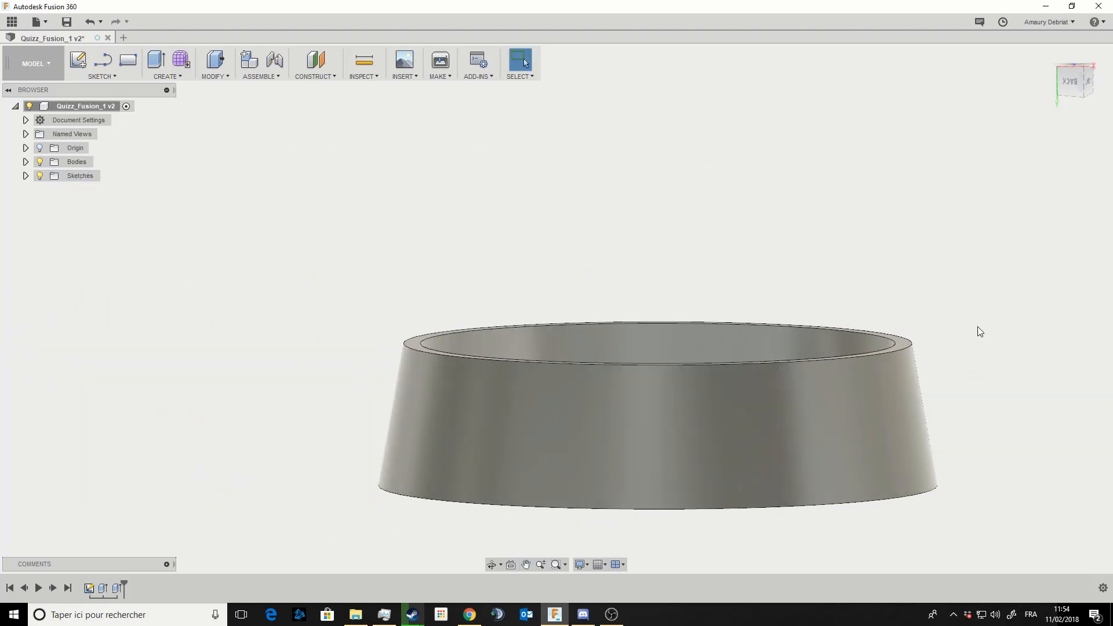
{"action": "middle_click_drag", "start_coordinate": [977, 326], "coordinate": [905, 315], "text": "shift"}
{"action": "scroll", "coordinate": [947, 313], "scroll_direction": "down", "scroll_amount": 2}
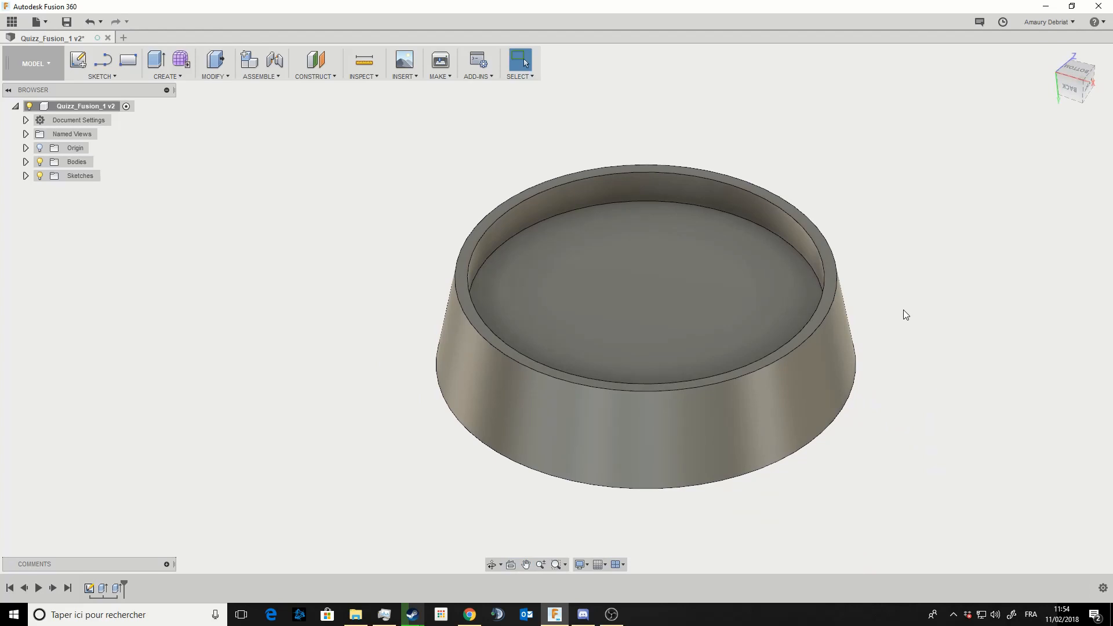